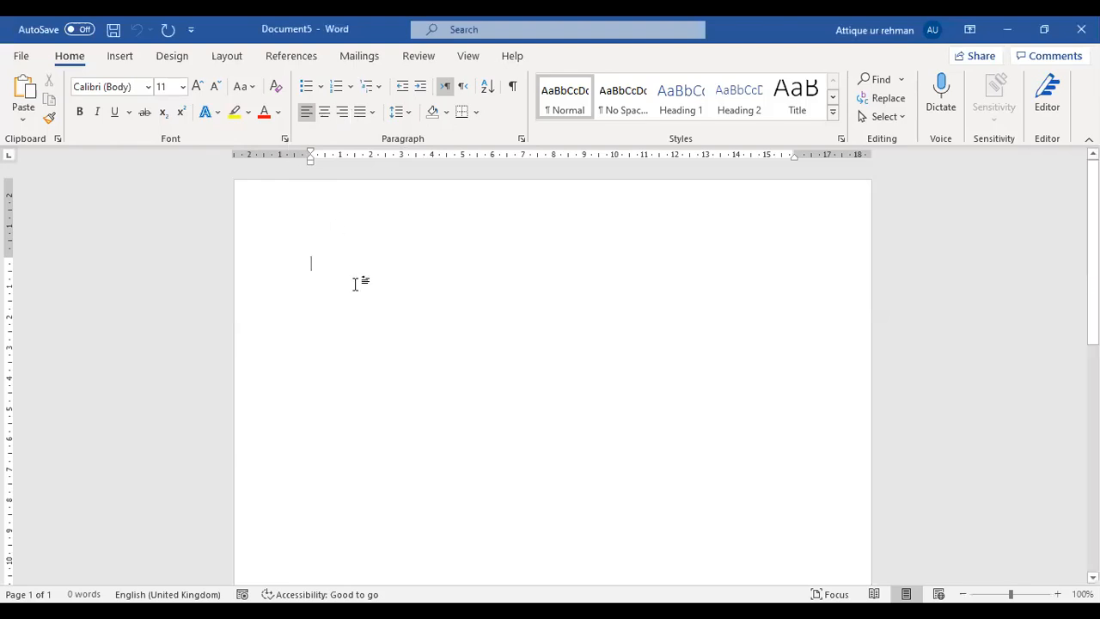
# Enter the line "Types of software" at the start of the blank document and begin a new paragraph
pyautogui.write('types ')
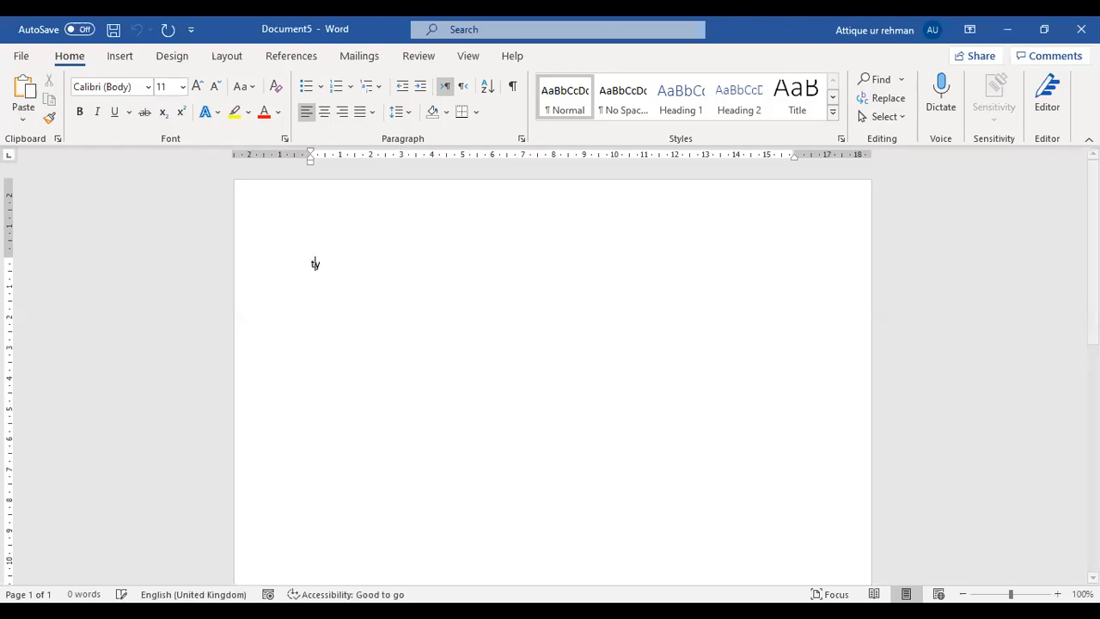
pyautogui.write('o')
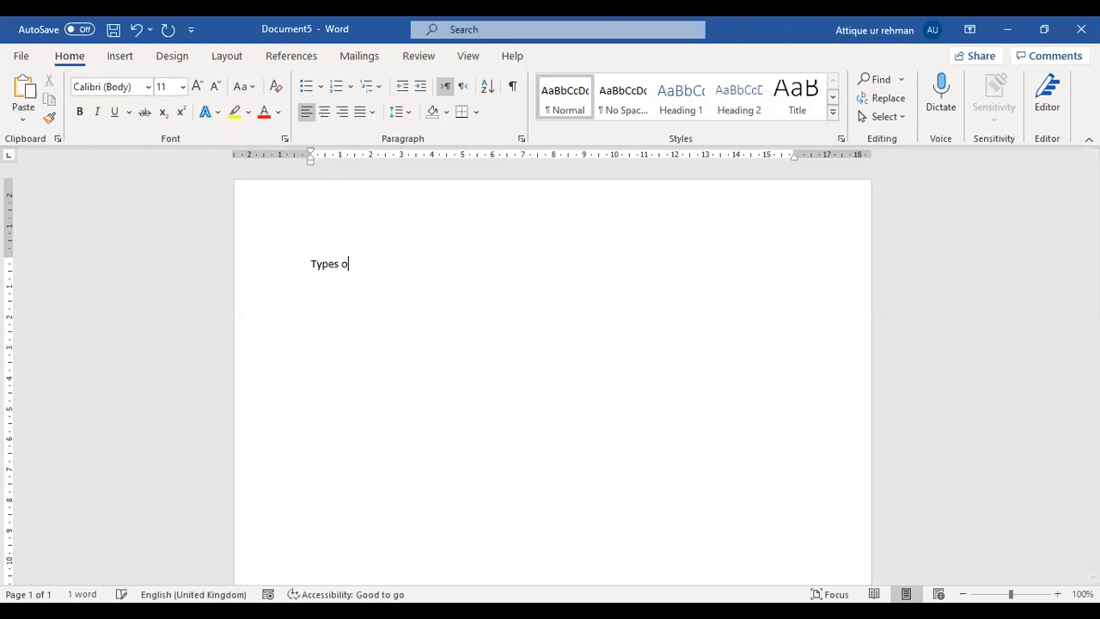
pyautogui.write('f software')
pyautogui.press('Return')
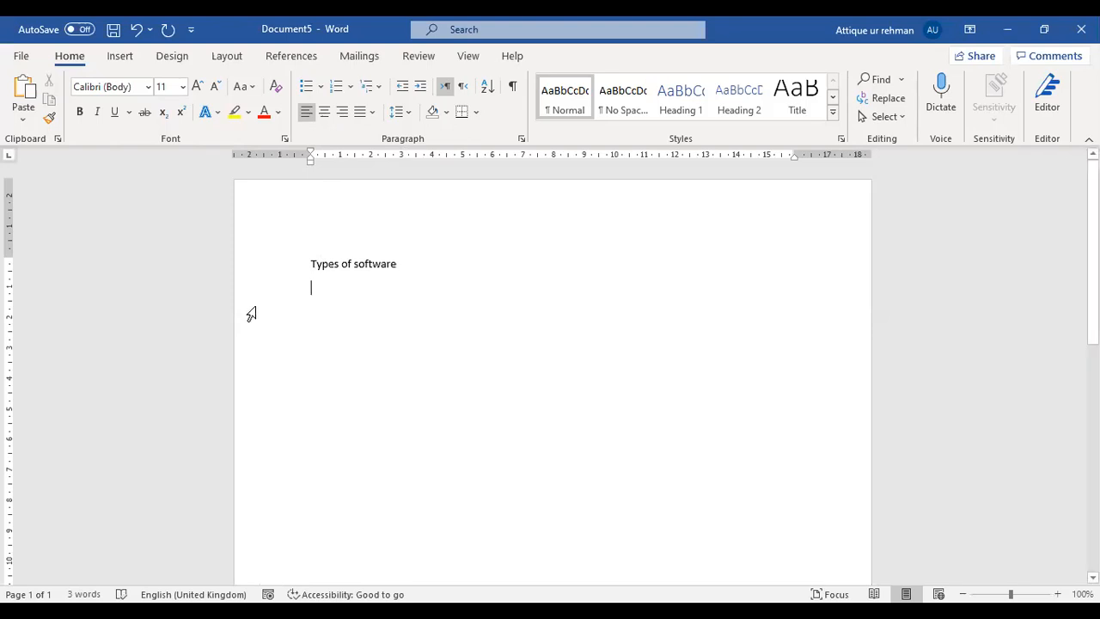
# Create a list with round bullets below the heading line, with the entries "System softwre" and "Application Software"
pyautogui.click(320, 88)
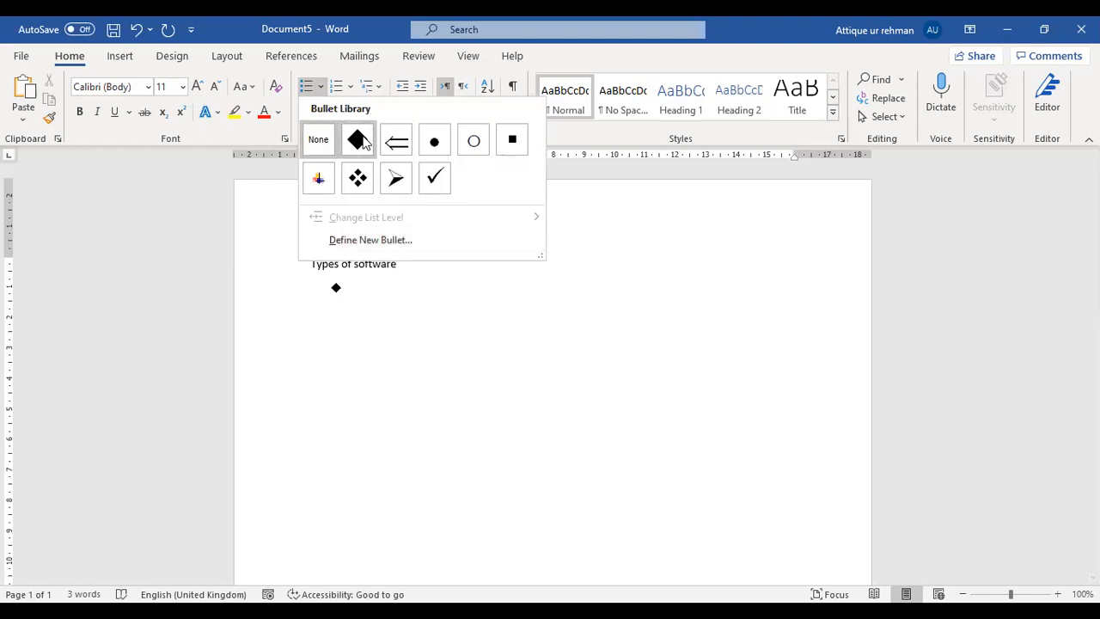
pyautogui.click(439, 142)
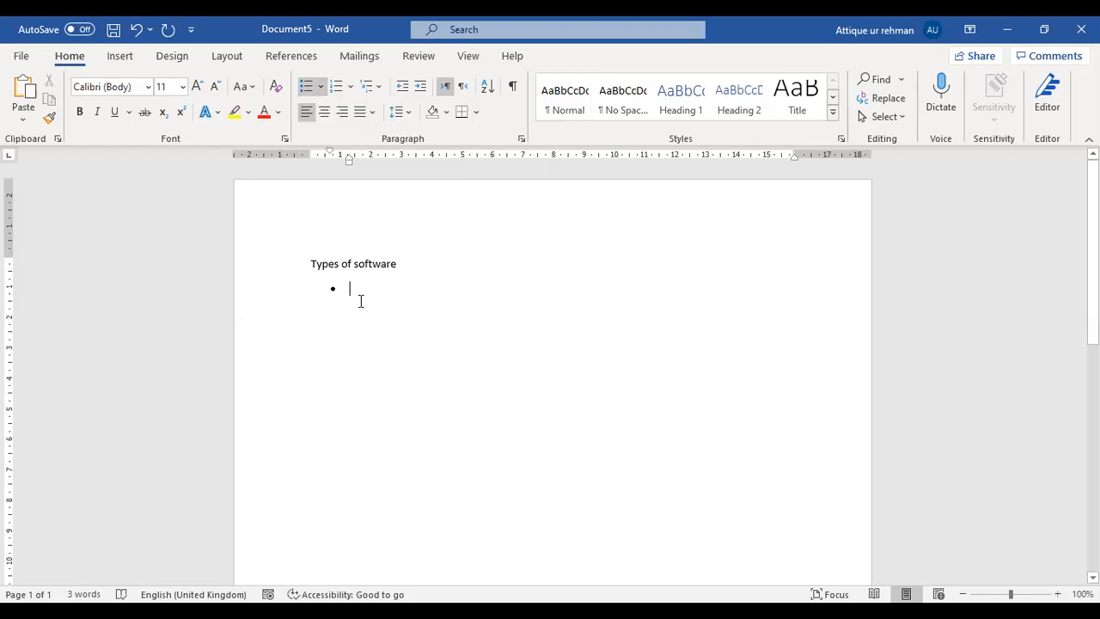
pyautogui.write('Sys')
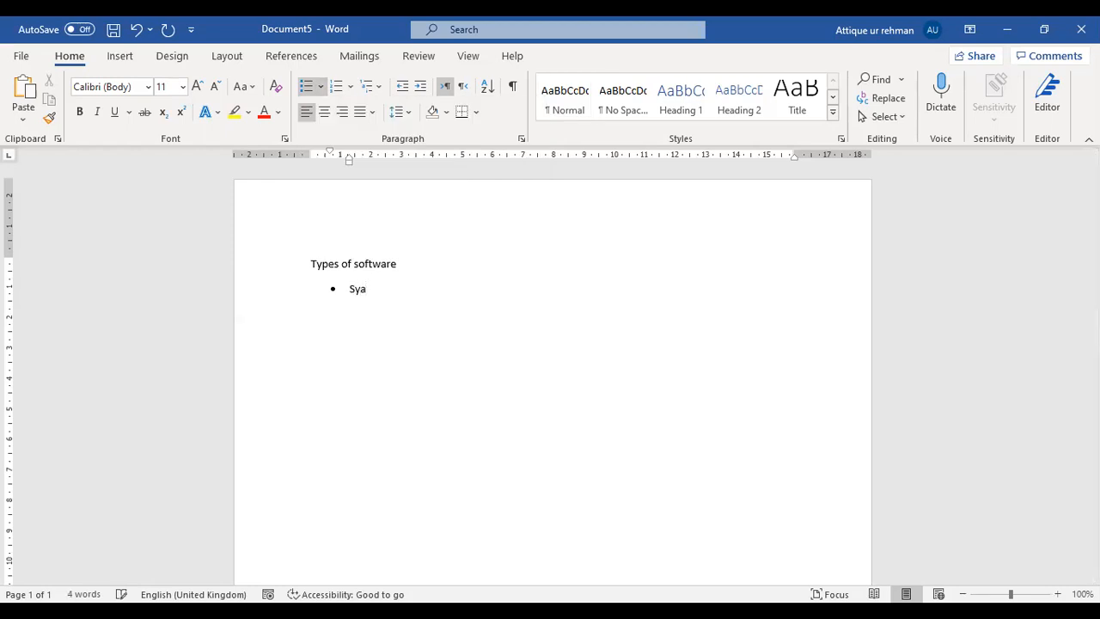
pyautogui.write('tem softwre')
pyautogui.press('Return')
pyautogui.write('application ')
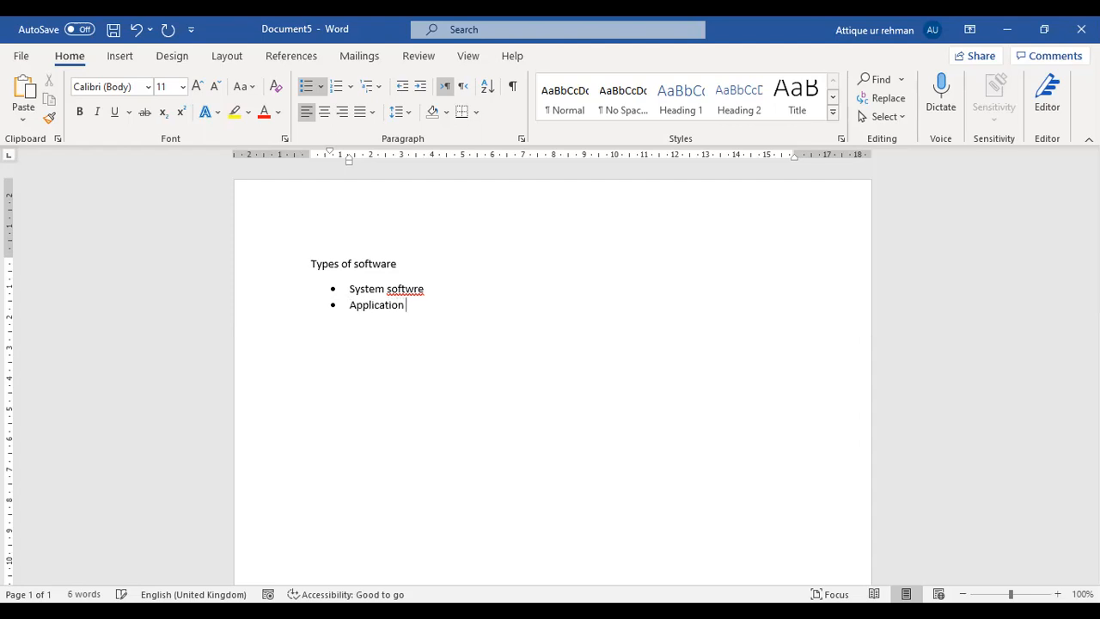
pyautogui.write('Software')
# Correct the misspelled word in the first bullet so that the entry reads "System software"
pyautogui.press('Up')
pyautogui.press('Left')
pyautogui.press('Left')
pyautogui.press('Left')
pyautogui.press('Right')
pyautogui.write('a')
pyautogui.press('Right')
pyautogui.press('Right')
pyautogui.press('Right')
# Add an empty line below "Application Software" and remove its bullet and indent
pyautogui.press('Return')
pyautogui.press('BackSpace')
pyautogui.press('BackSpace')
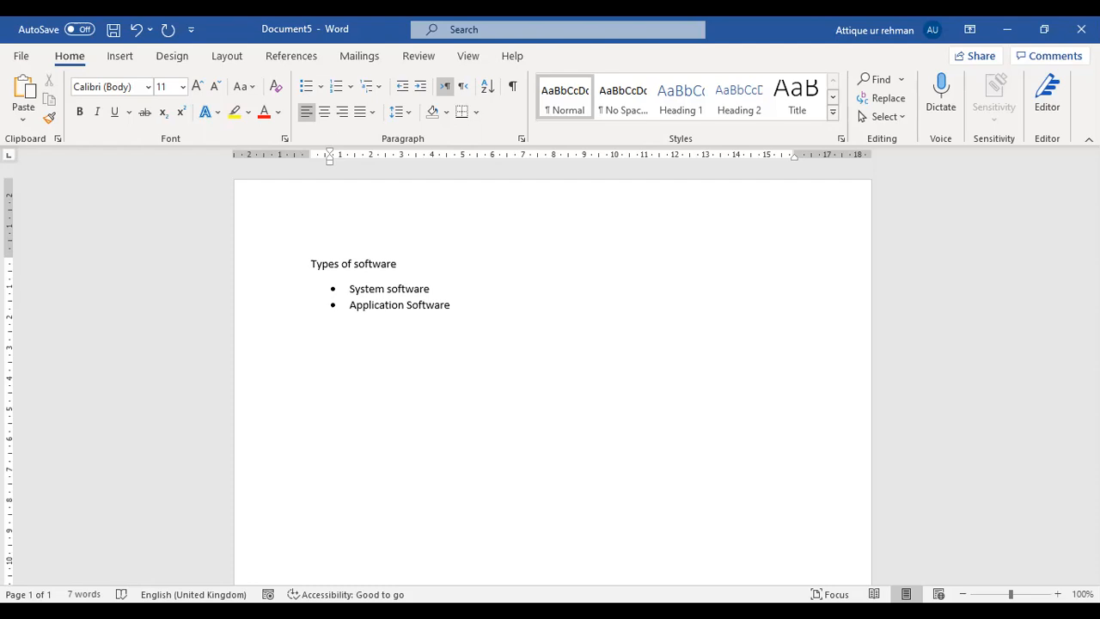
pyautogui.press('BackSpace')
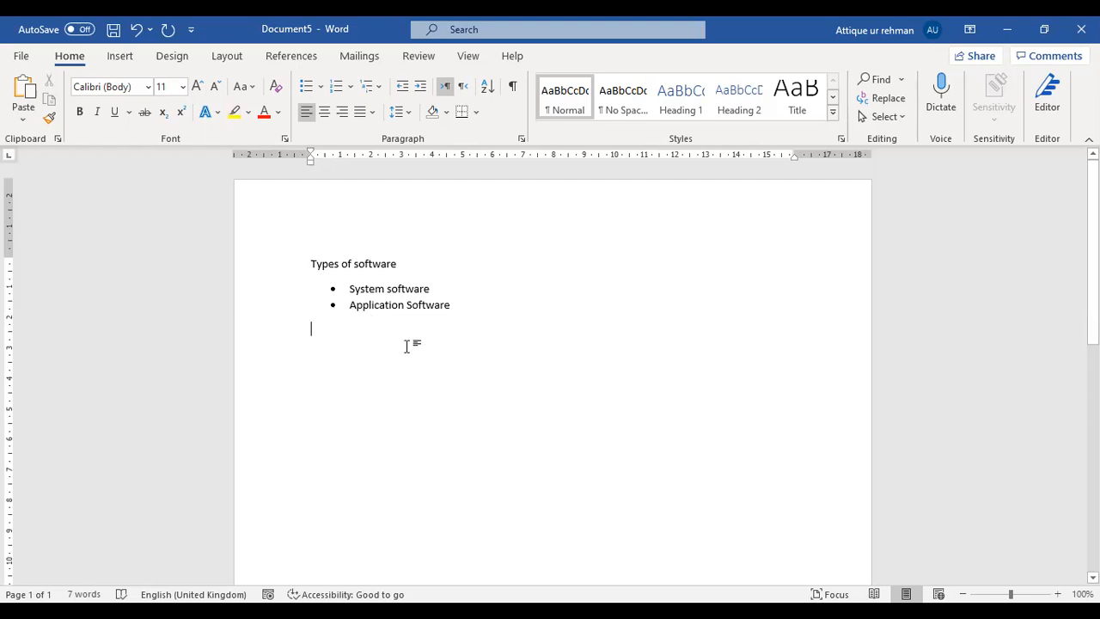
# Define a new bullet using the Windows logo symbol (Wingdings 255) and apply it to the empty line
pyautogui.click(320, 93)
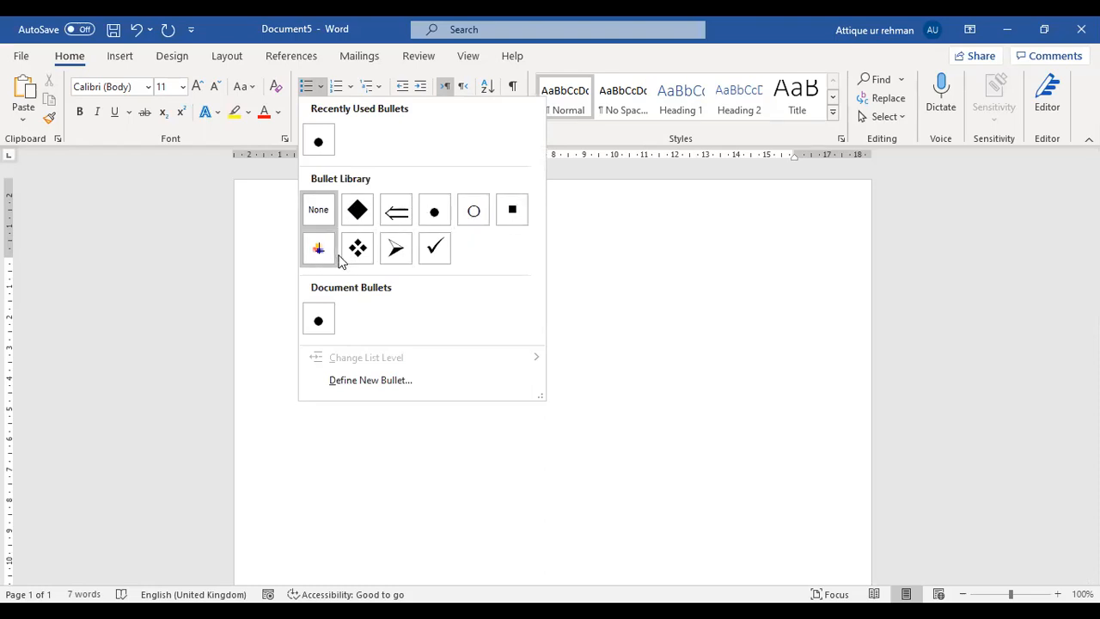
pyautogui.click(381, 381)
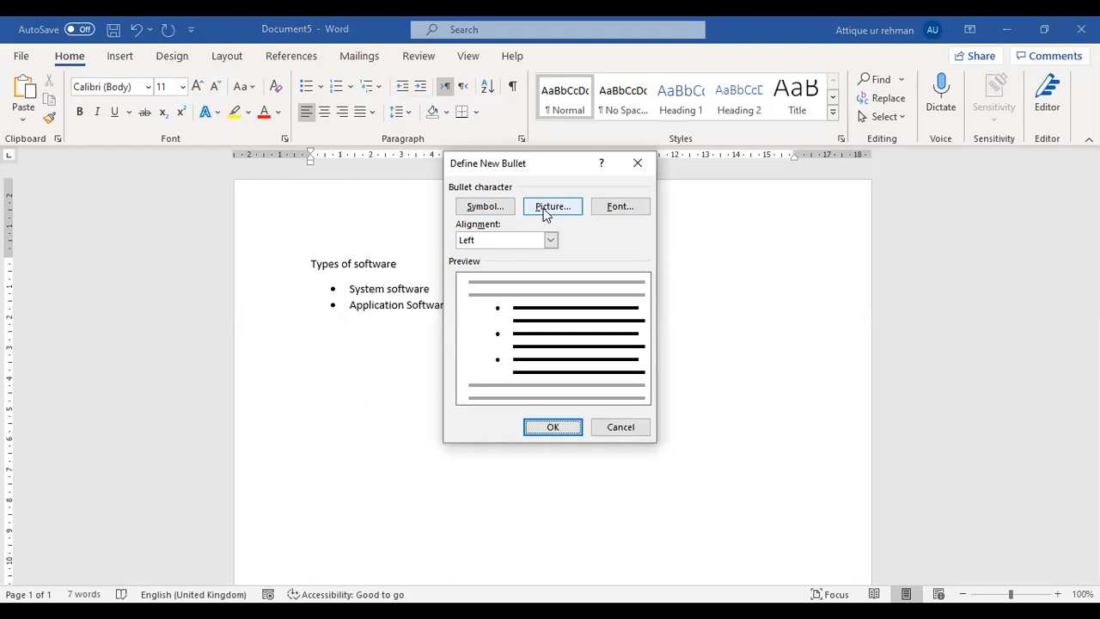
pyautogui.click(484, 207)
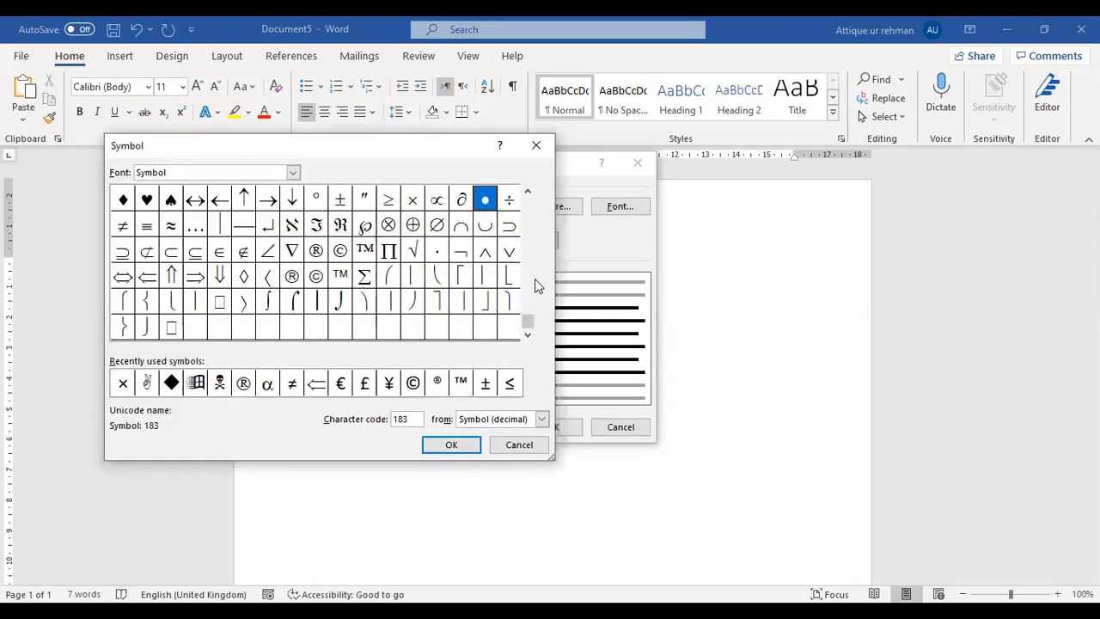
pyautogui.moveTo(530, 308); pyautogui.dragTo(529, 208)
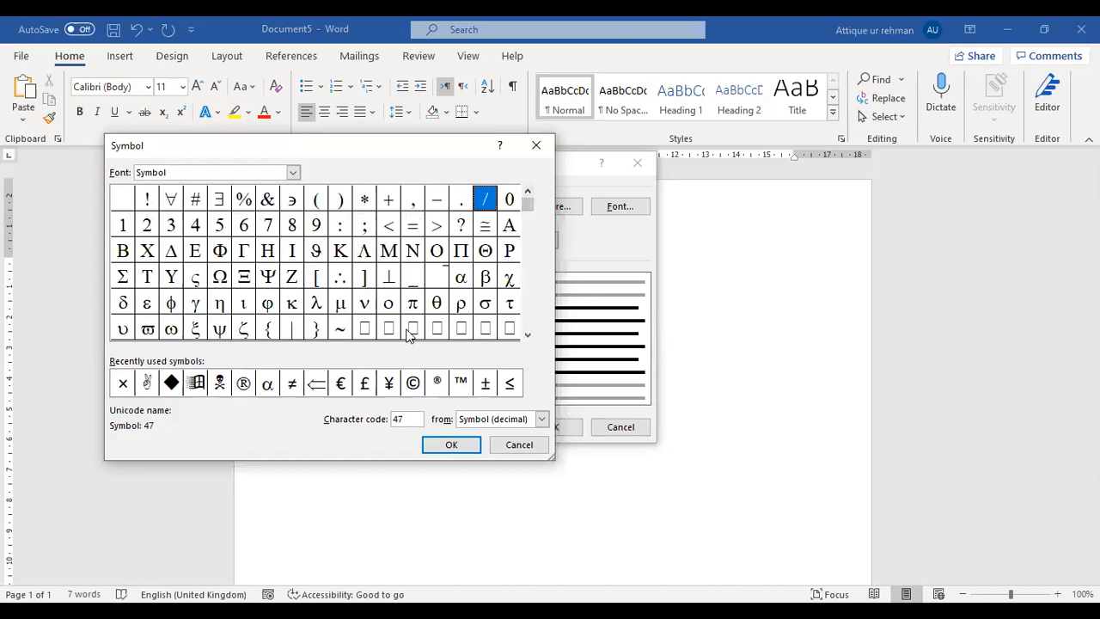
pyautogui.click(196, 383)
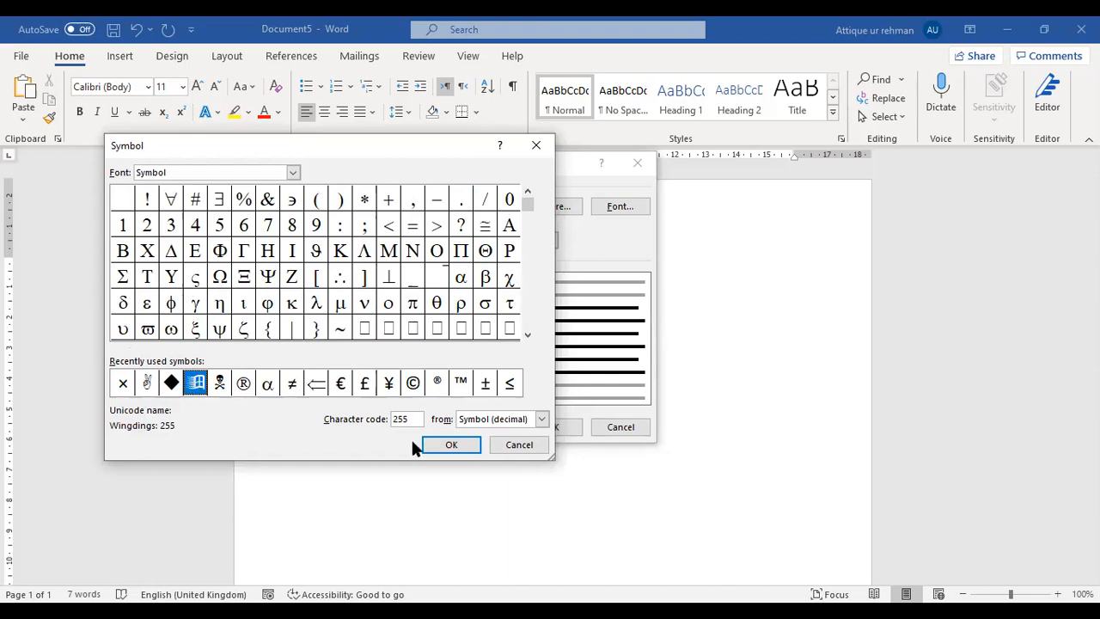
pyautogui.click(450, 444)
pyautogui.click(550, 427)
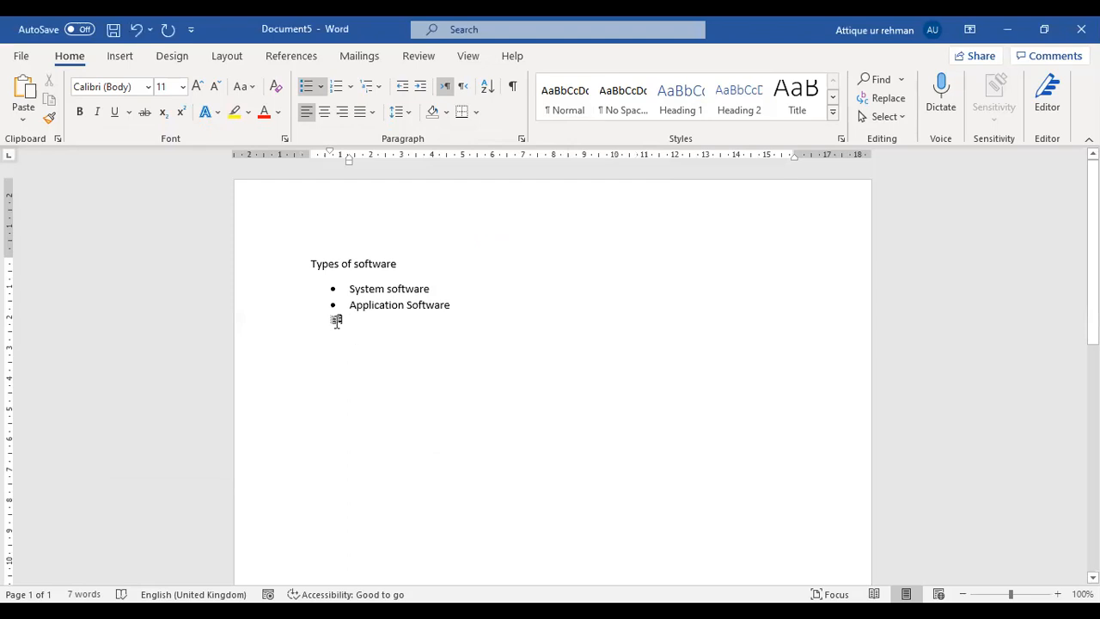
# Browse the Wingdings and recently used symbols offered for a new bullet, leaving the bullet definition without applying any
pyautogui.click(320, 88)
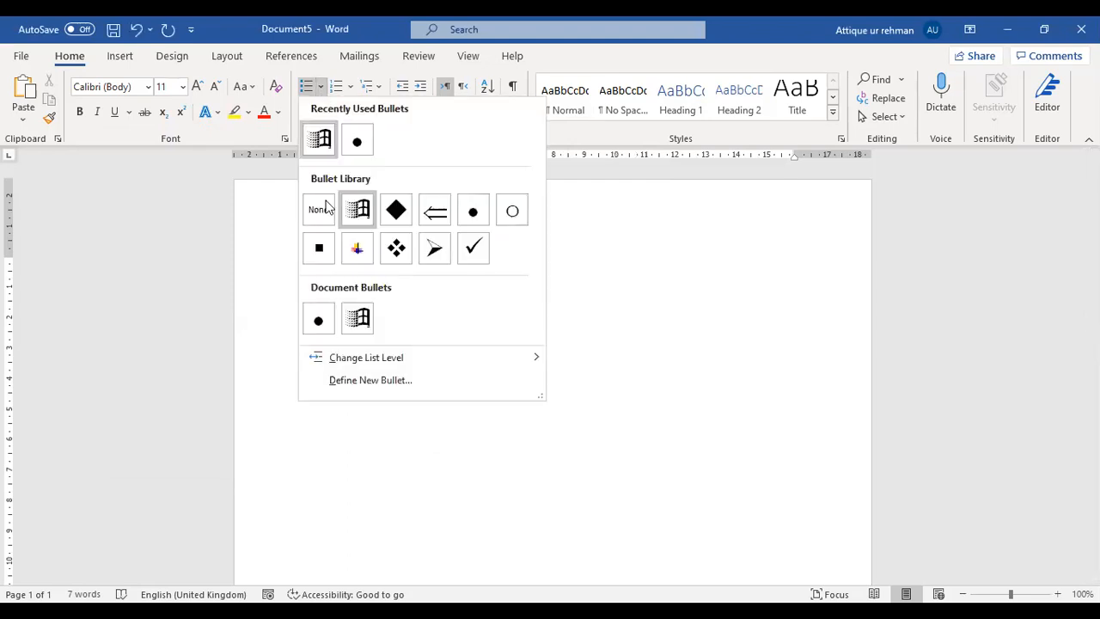
pyautogui.click(351, 381)
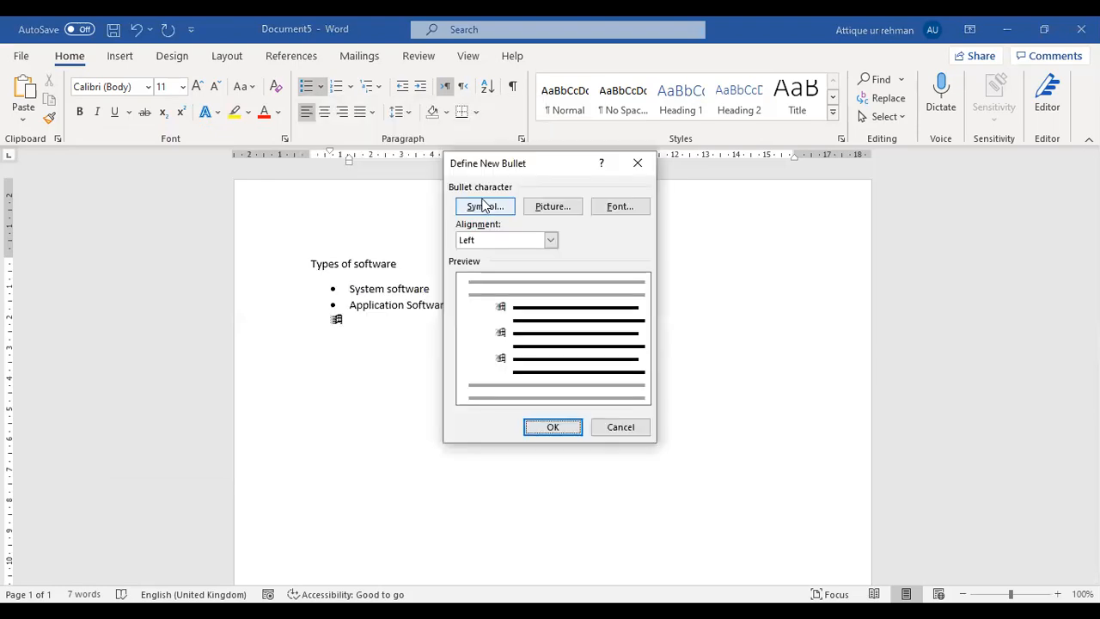
pyautogui.click(481, 203)
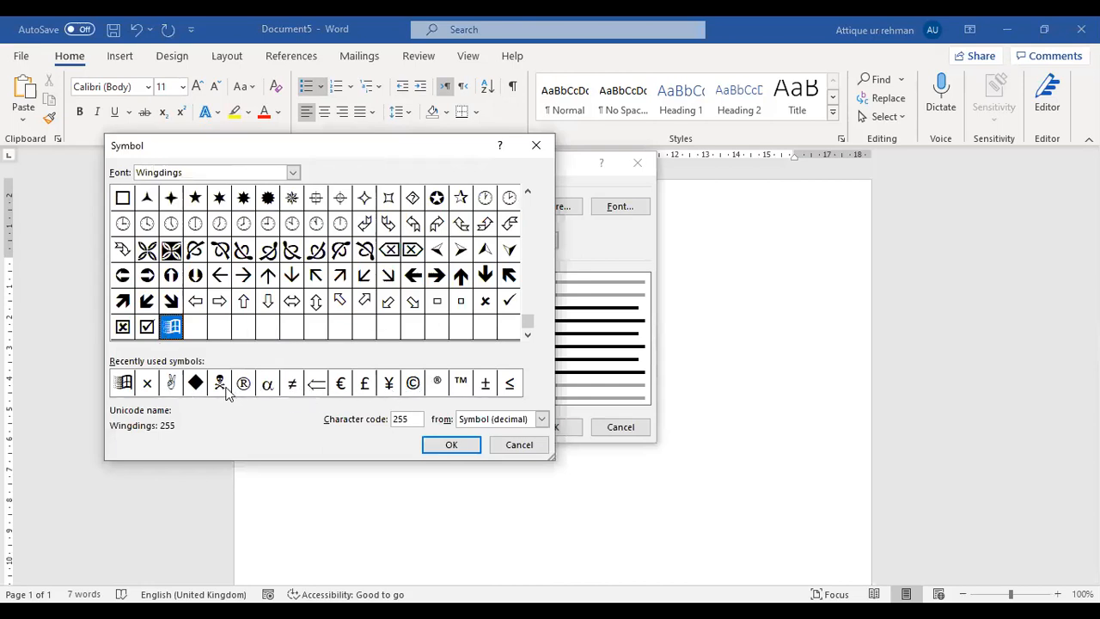
pyautogui.click(220, 388)
pyautogui.click(171, 385)
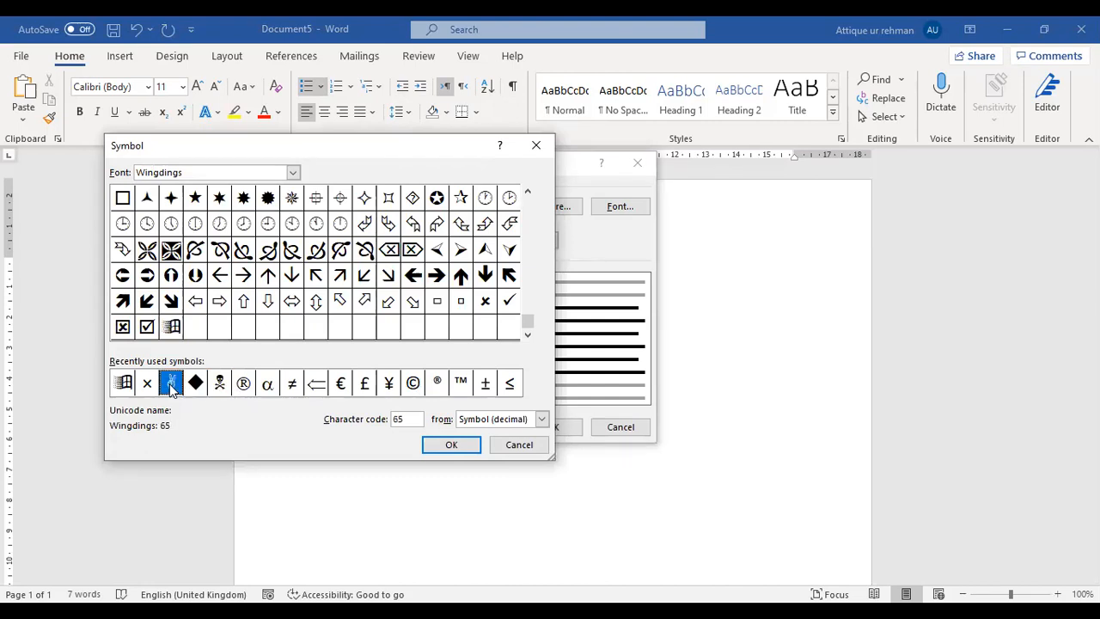
pyautogui.click(153, 282)
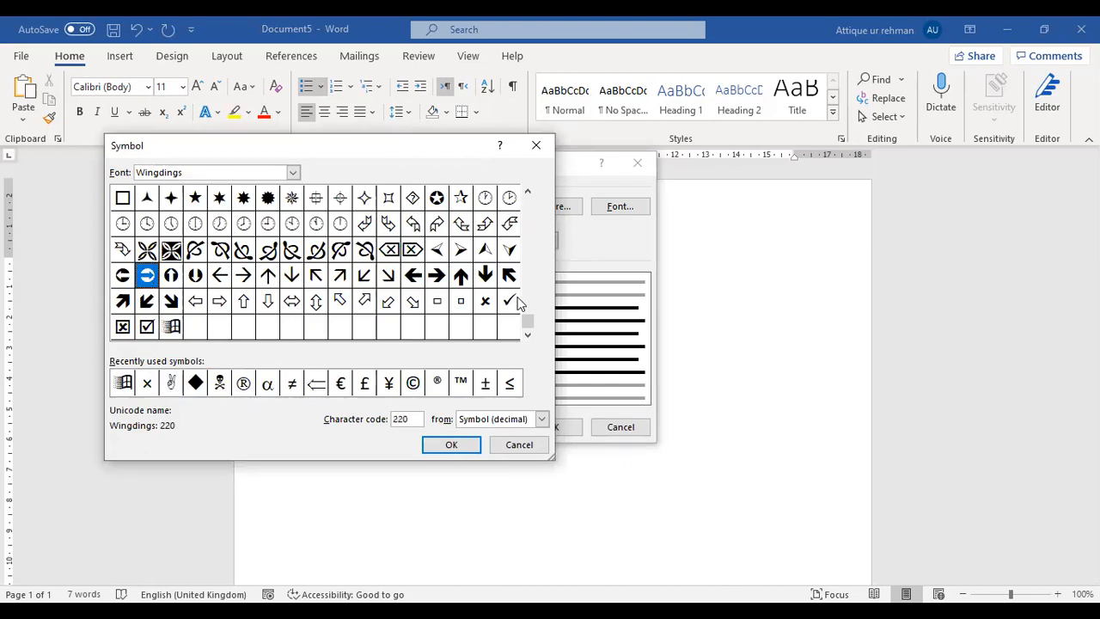
pyautogui.moveTo(524, 322); pyautogui.dragTo(528, 282)
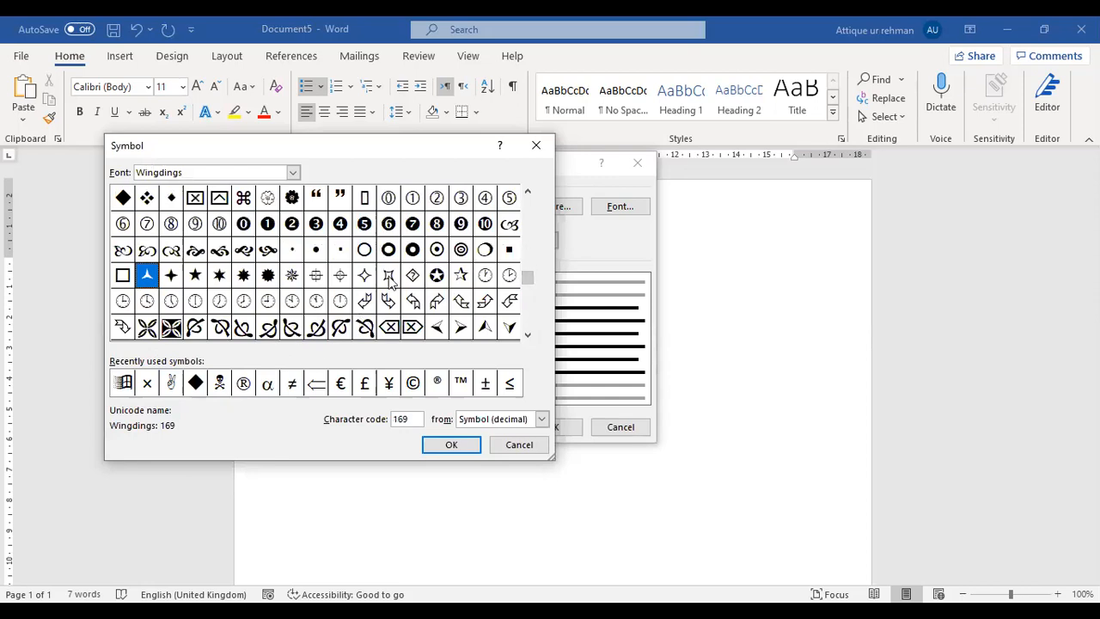
pyautogui.click(550, 146)
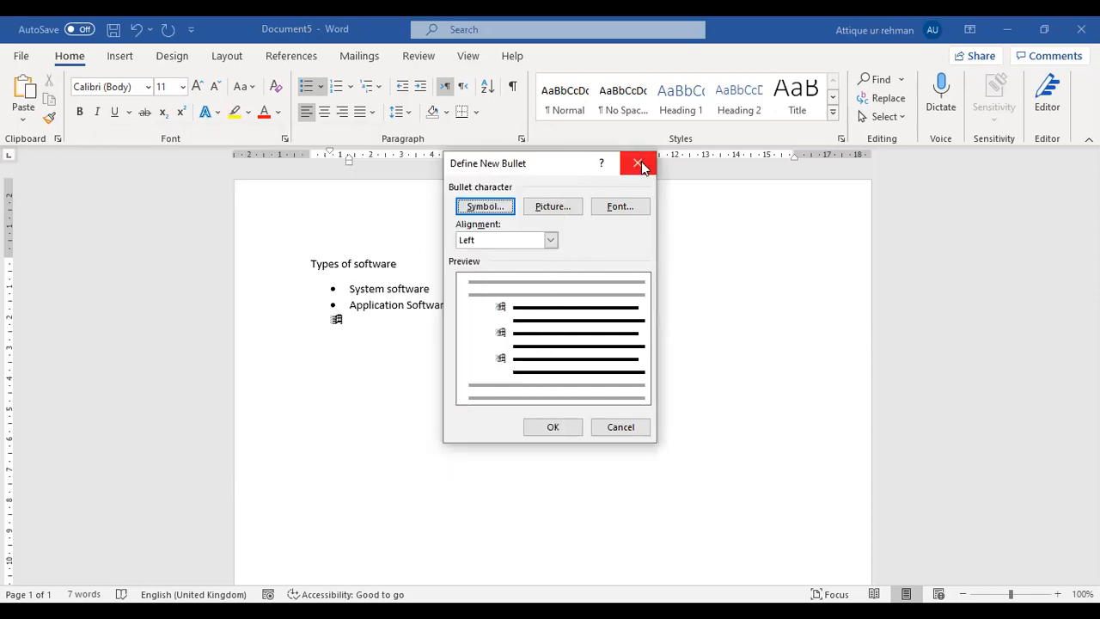
pyautogui.click(639, 162)
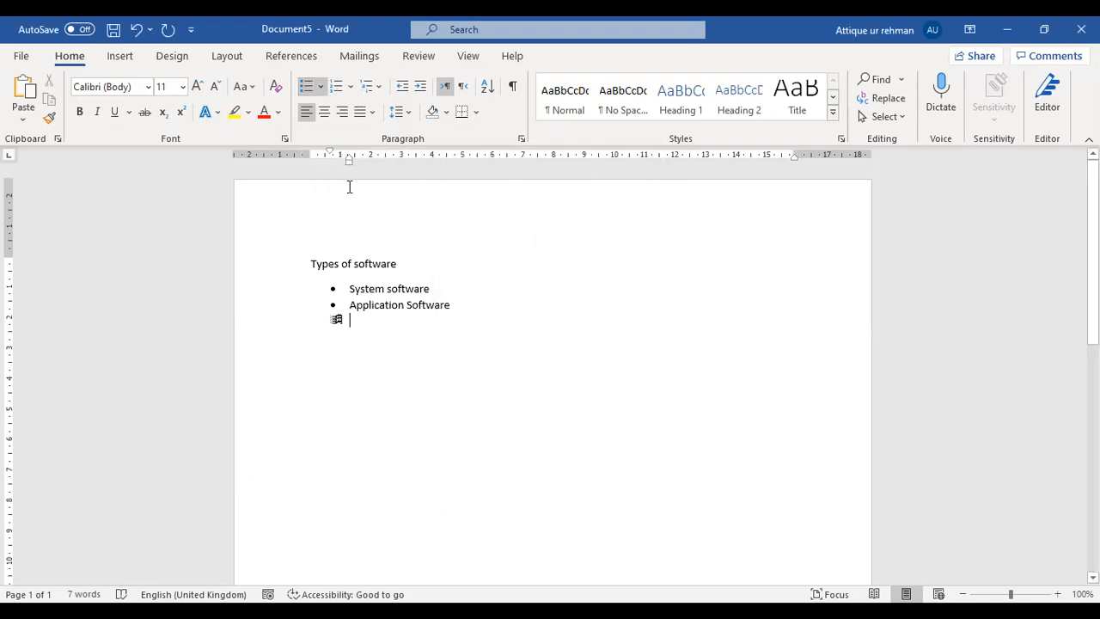
# Change the "System software" and "Application Software" entries from bullets to bracketed [1], [2], [3] numbering
pyautogui.click(351, 88)
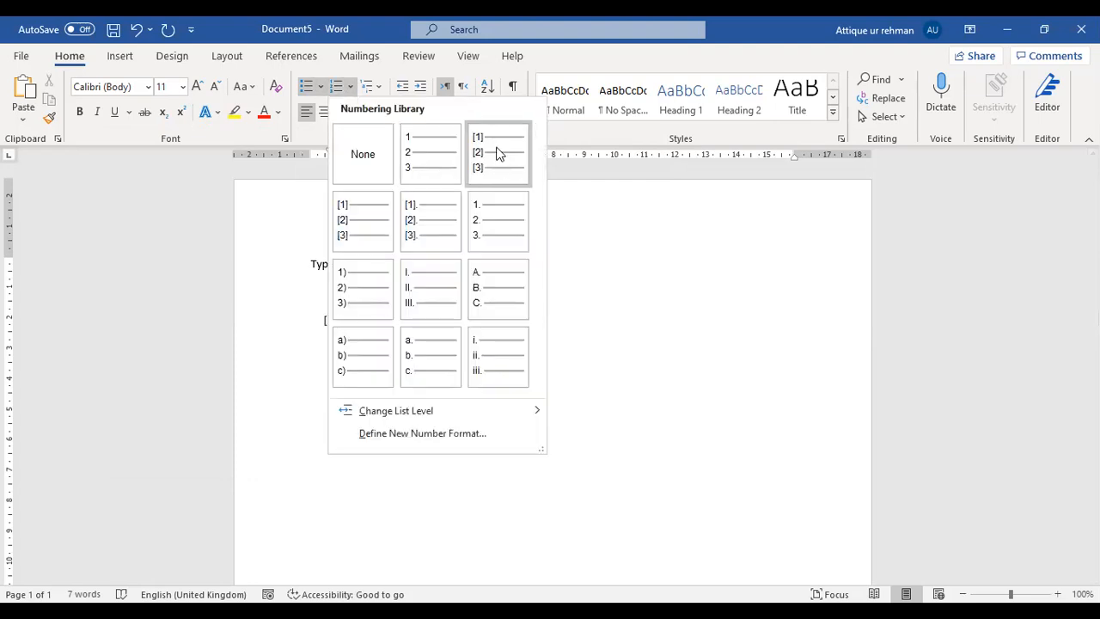
pyautogui.click(581, 285)
pyautogui.moveTo(349, 288); pyautogui.dragTo(452, 305)
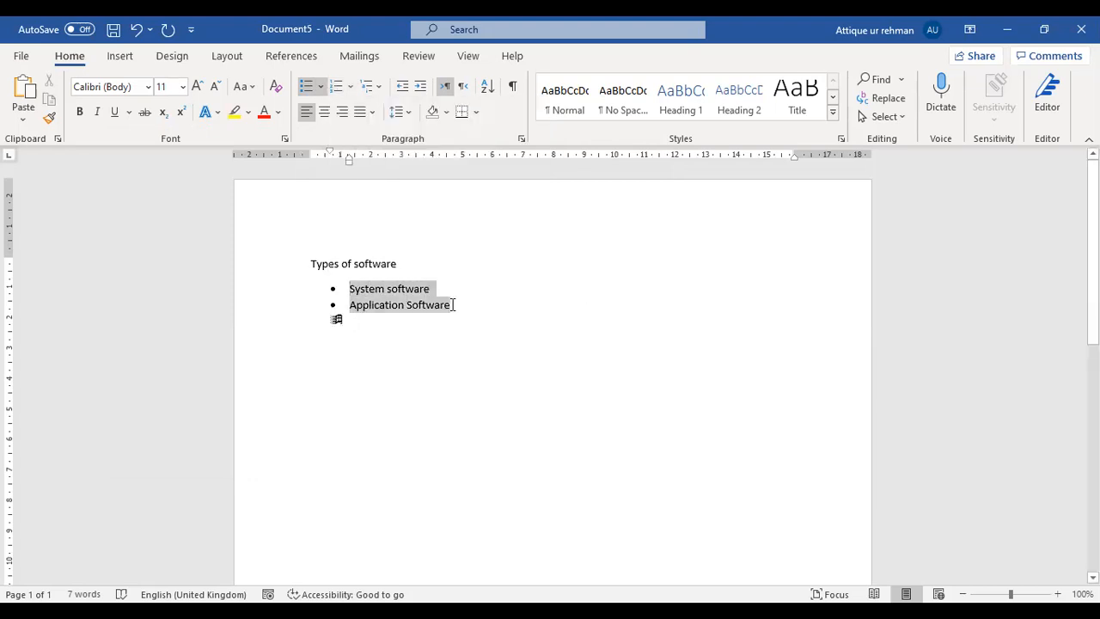
pyautogui.click(350, 87)
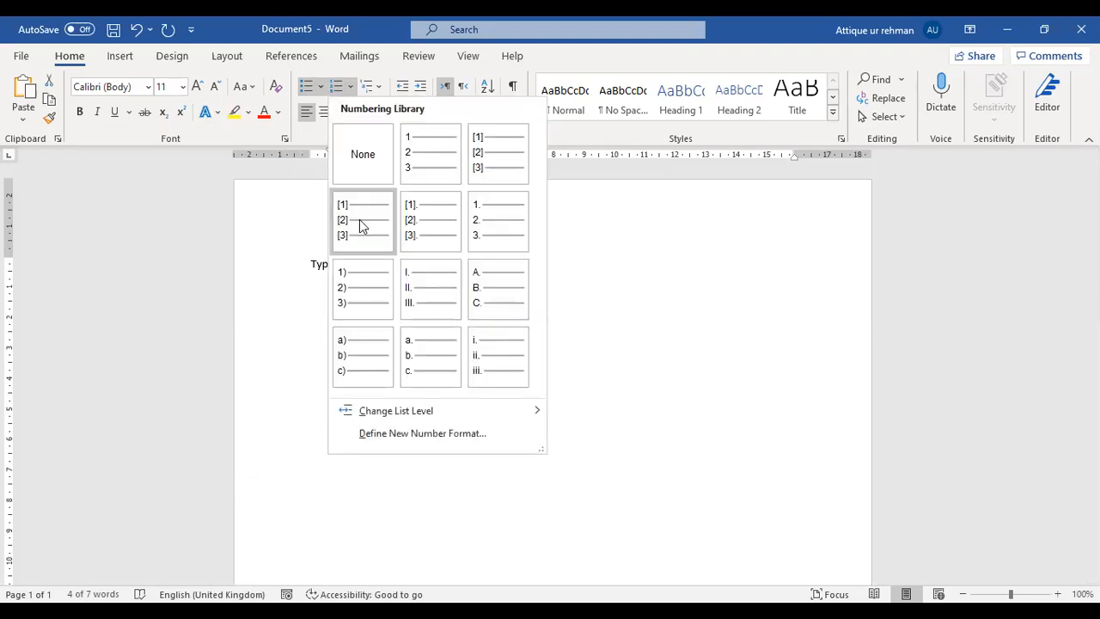
pyautogui.click(358, 220)
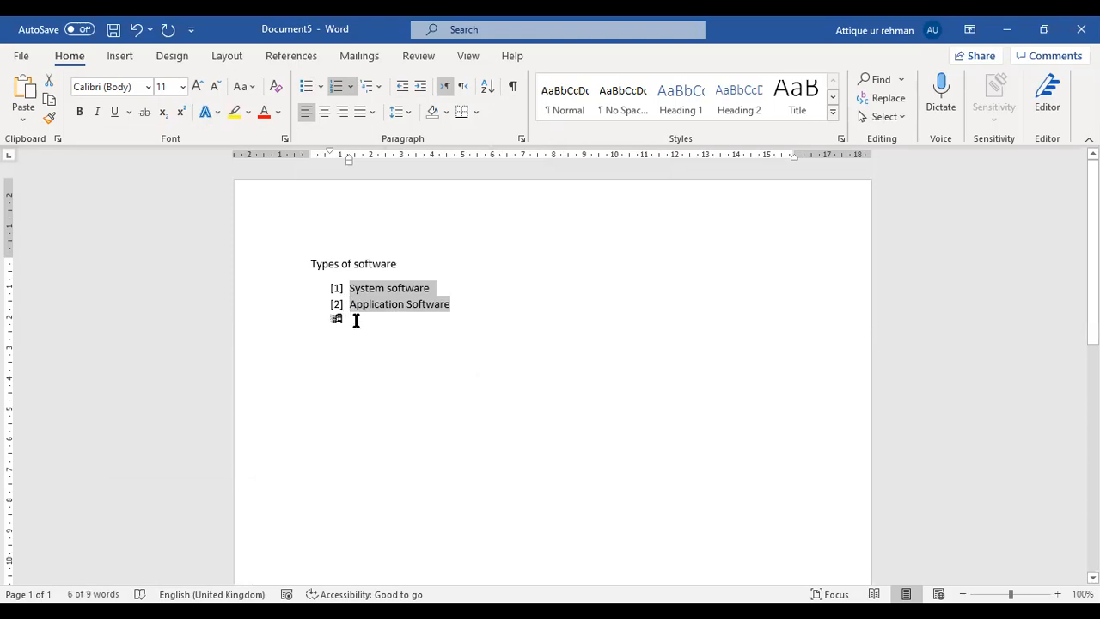
# Delete the empty line with the Windows logo bullet below the numbered list
pyautogui.click(355, 320)
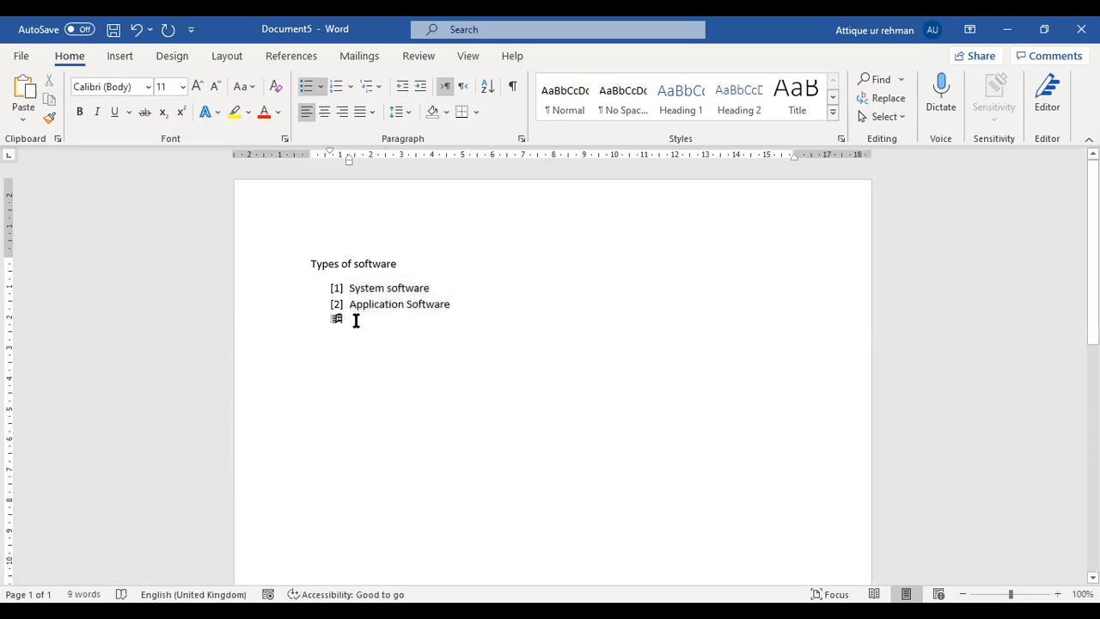
pyautogui.press('BackSpace')
pyautogui.press('BackSpace')
pyautogui.press('BackSpace')
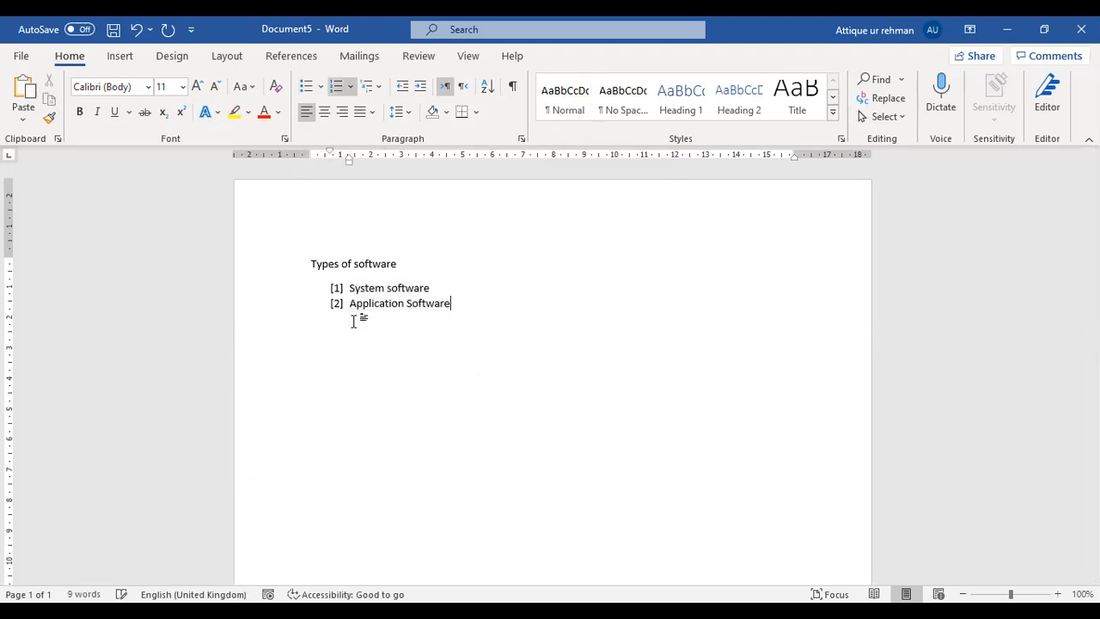
pyautogui.click(352, 87)
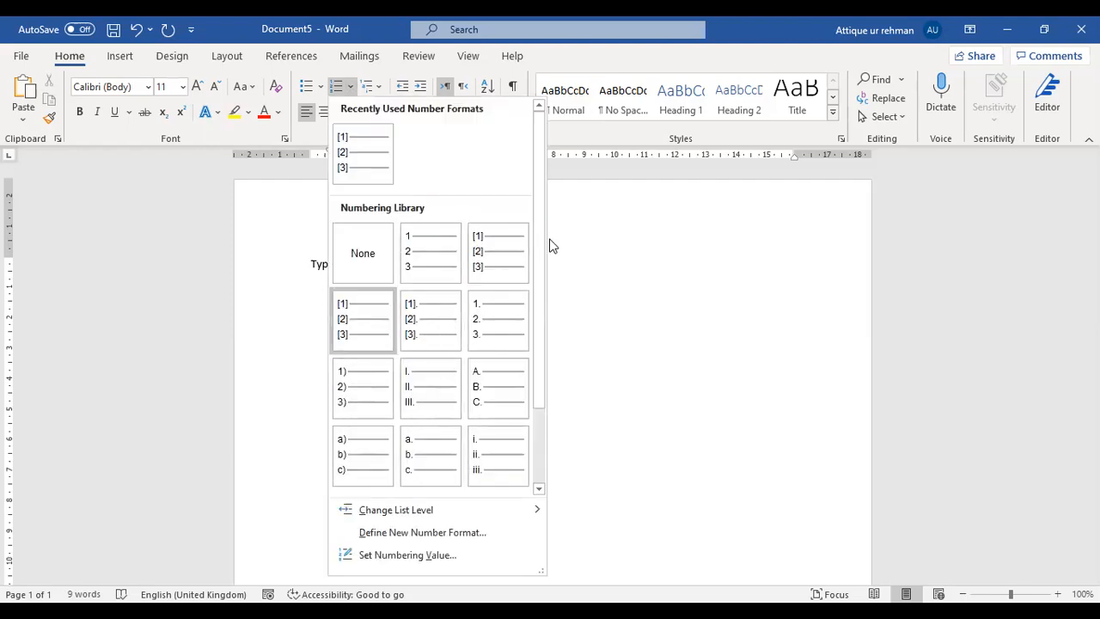
pyautogui.click(575, 232)
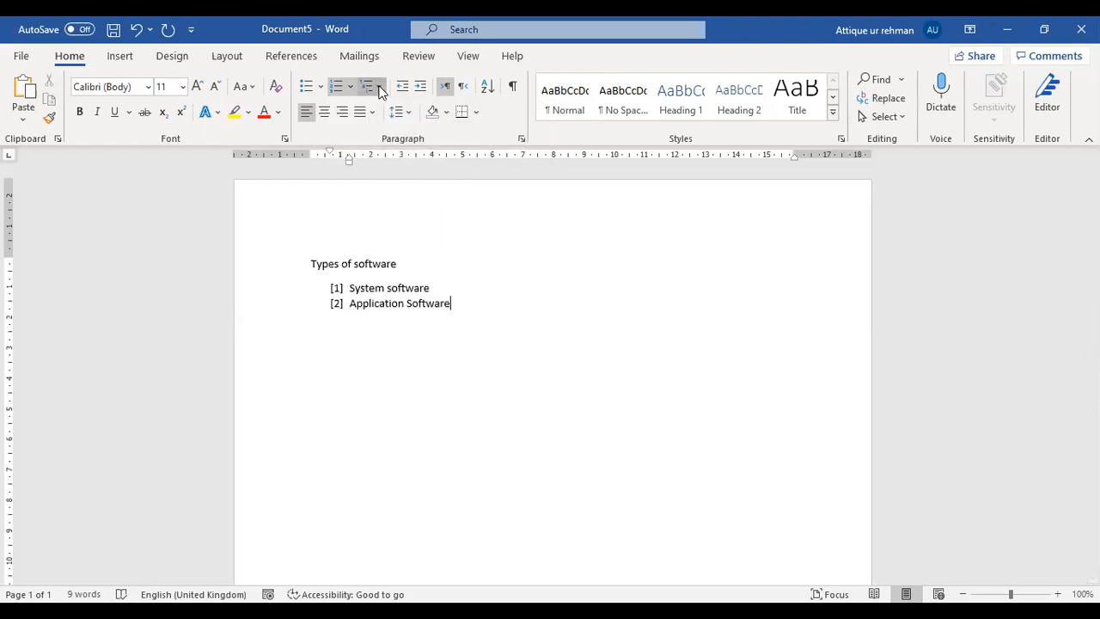
pyautogui.click(381, 90)
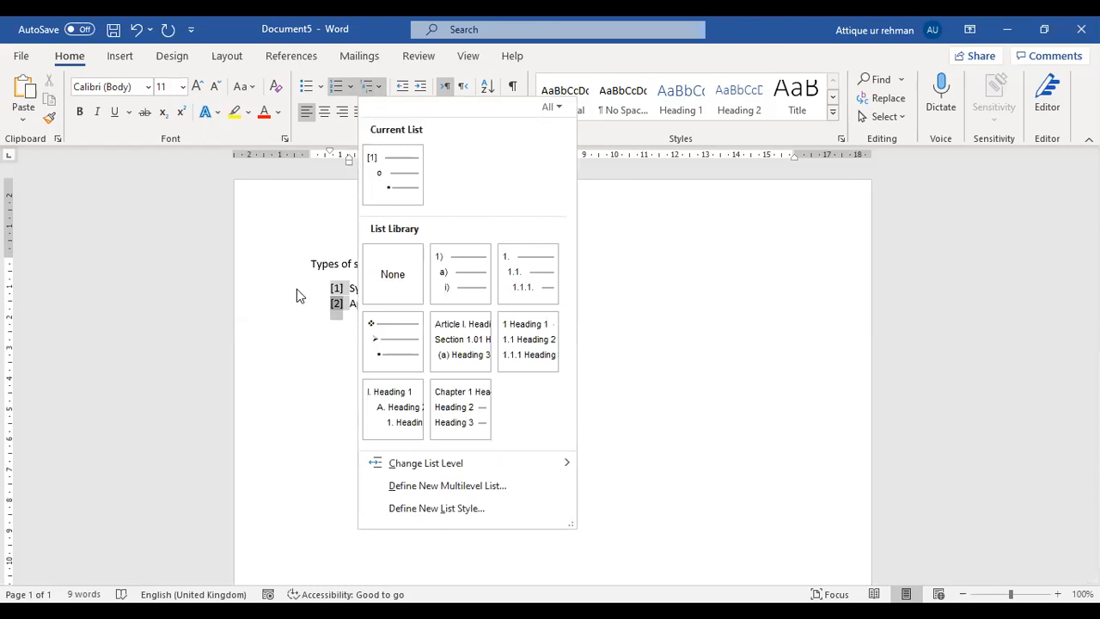
pyautogui.click(473, 310)
# Try a diamond bullet on a new line below the "Application Software" entry
pyautogui.press('Return')
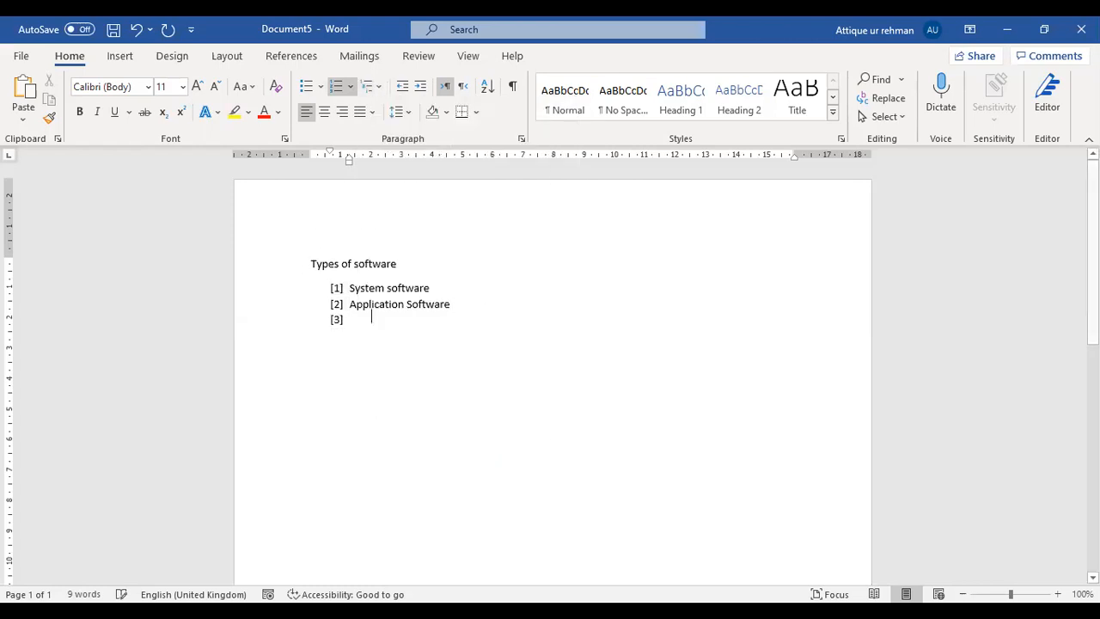
pyautogui.press('BackSpace')
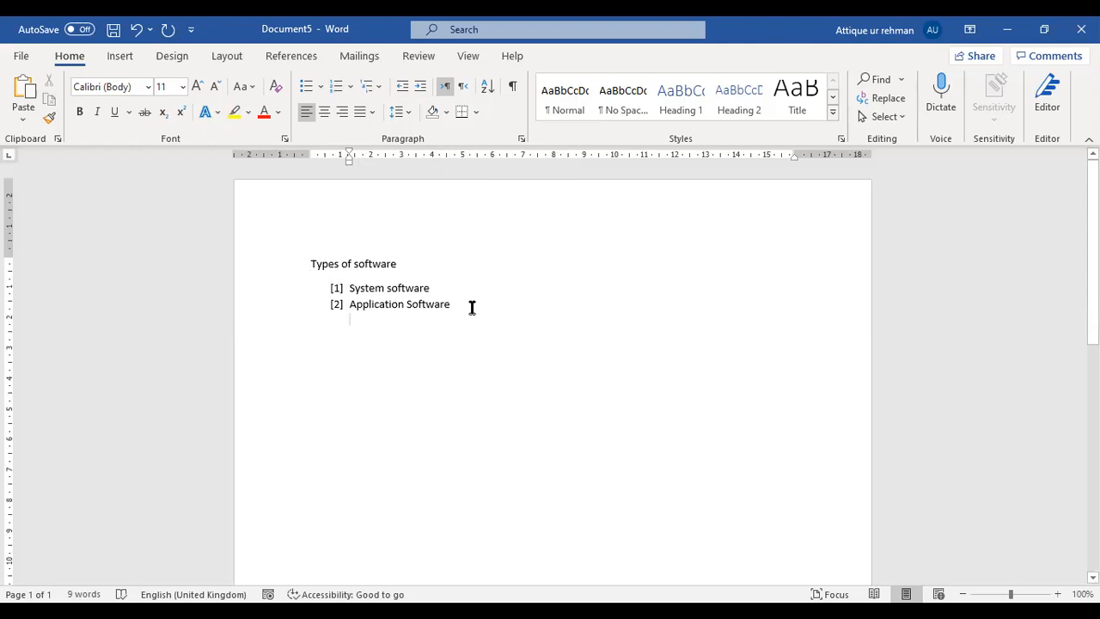
pyautogui.click(322, 87)
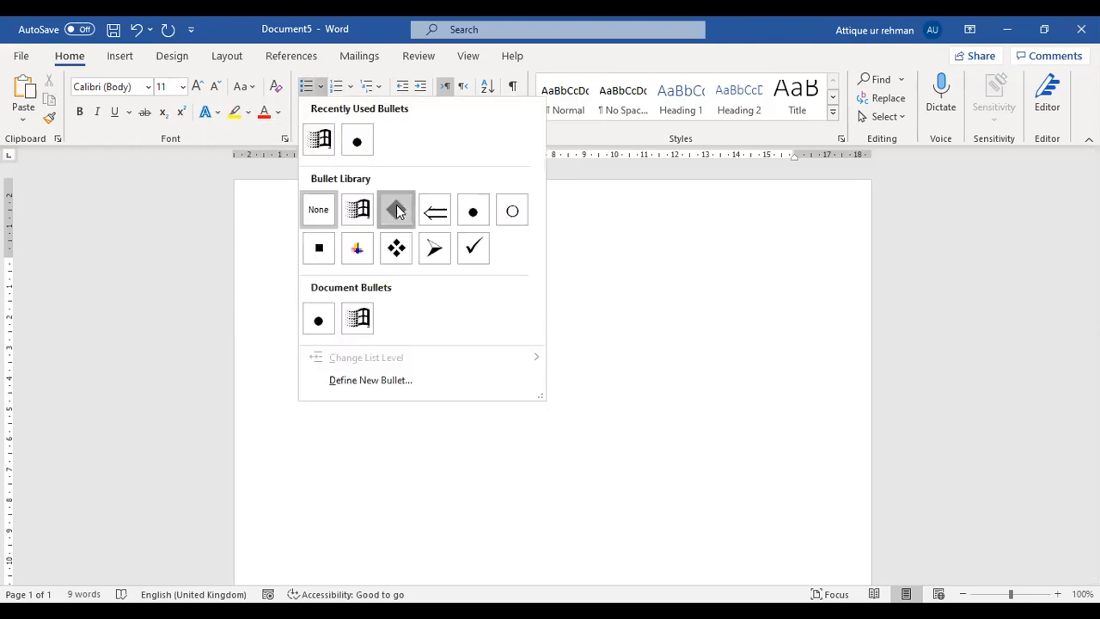
pyautogui.click(395, 211)
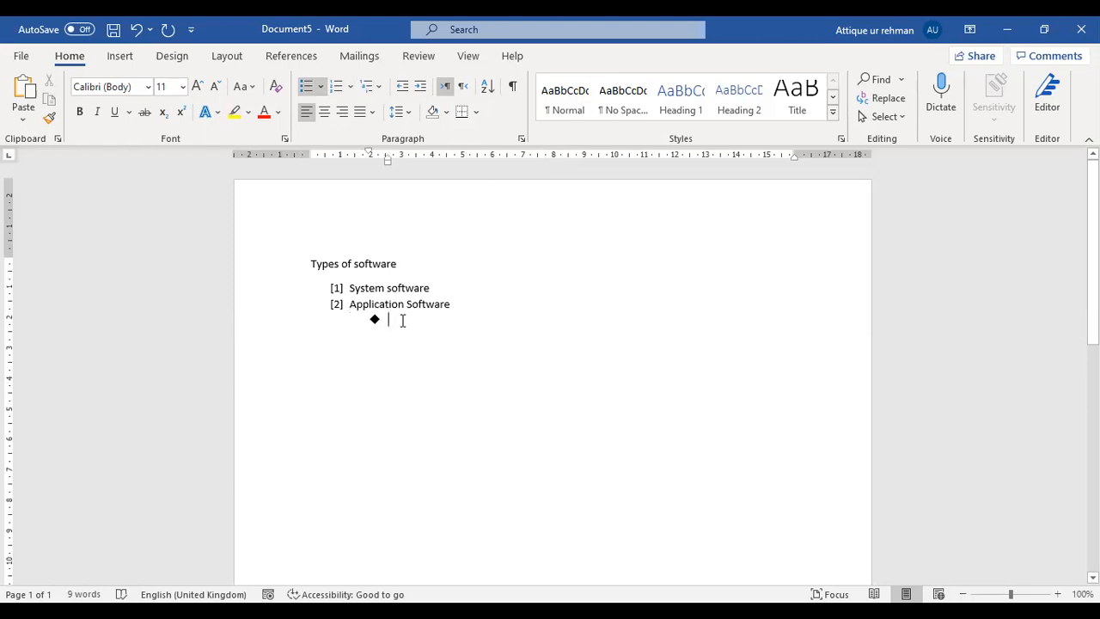
pyautogui.press('BackSpace')
pyautogui.press('BackSpace')
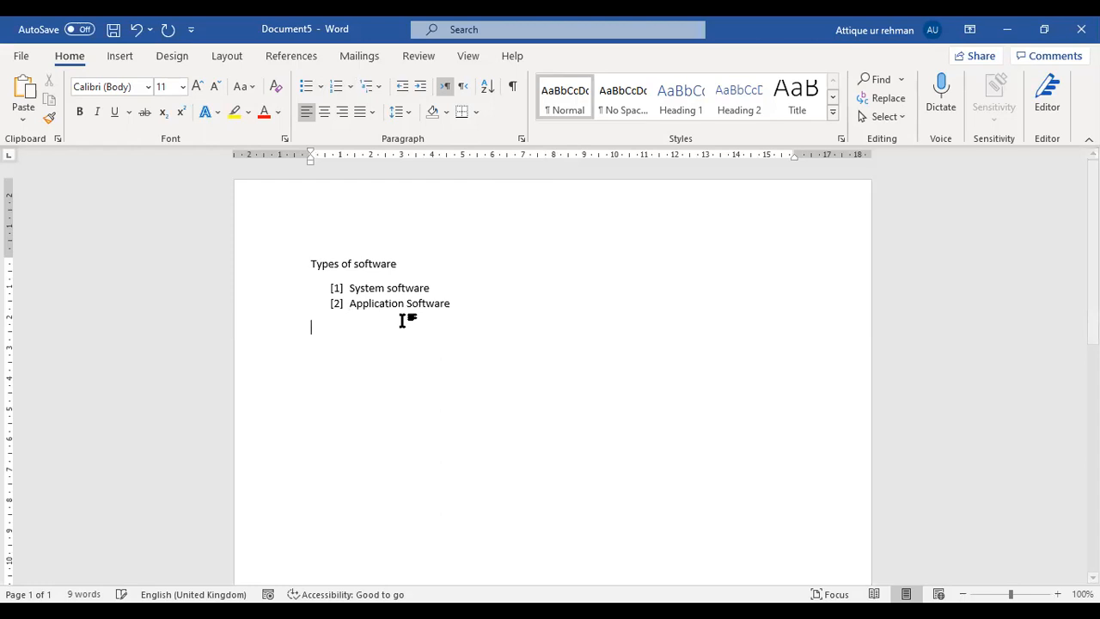
# Start an indented sub-list with plain 1, 2, 3 numbering on a new line below "Application Software"
pyautogui.press('BackSpace')
pyautogui.press('Return')
pyautogui.press('BackSpace')
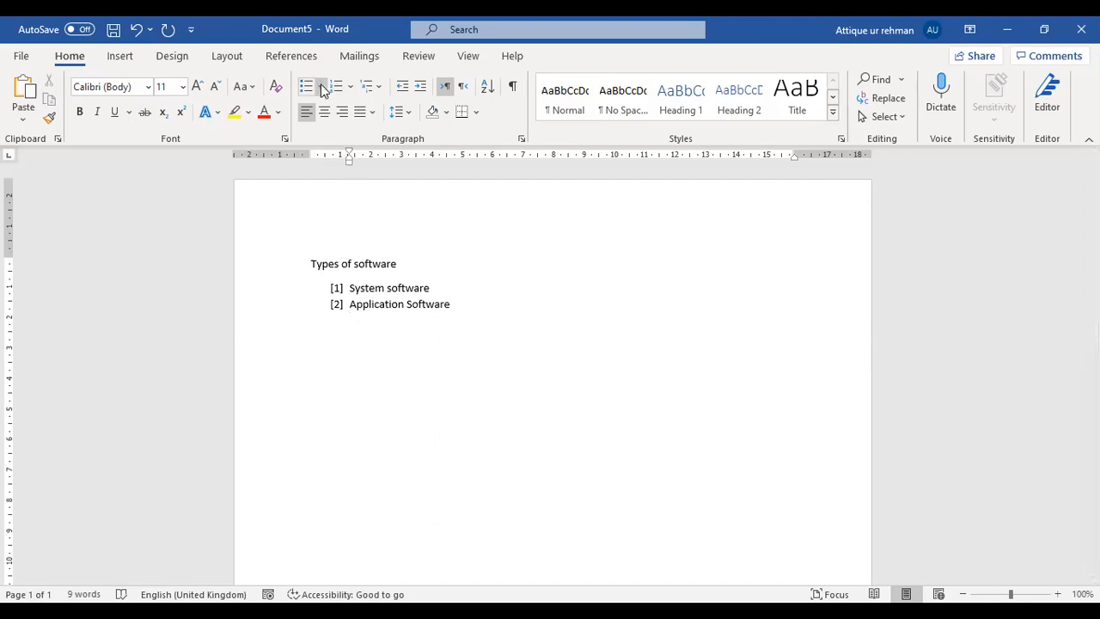
pyautogui.click(351, 87)
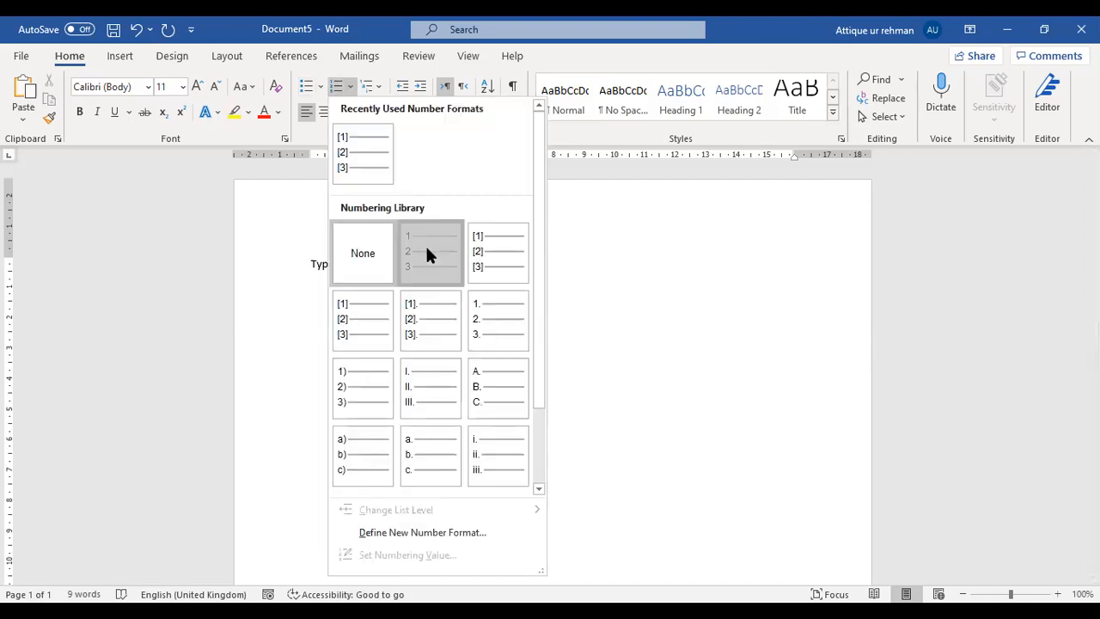
pyautogui.click(427, 252)
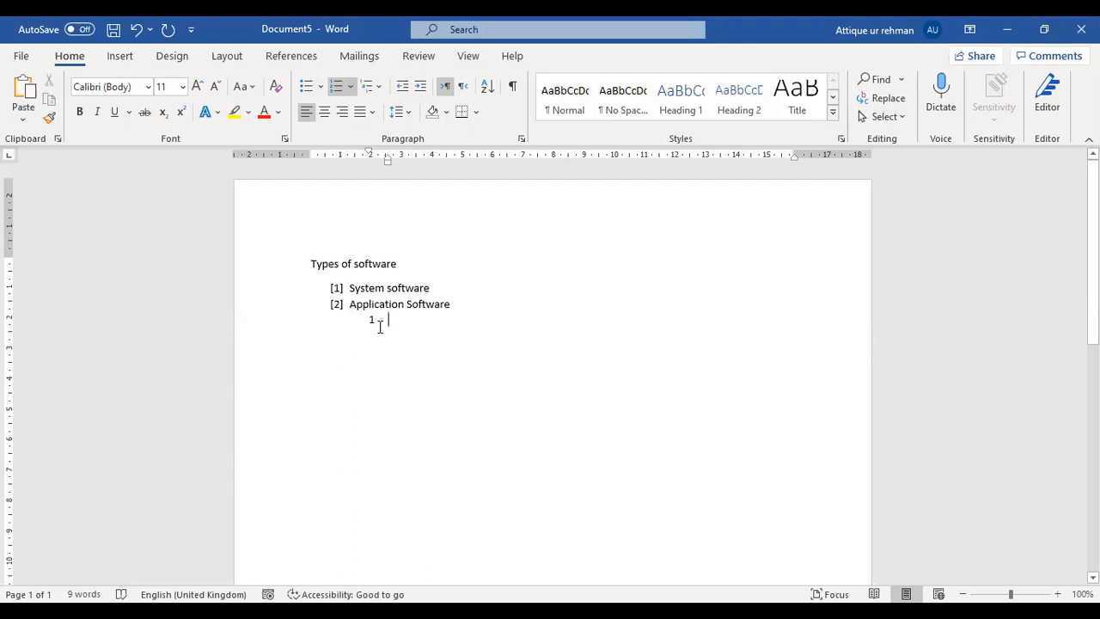
# Enter "Customized software" and "Packaged software" as the two items of the sub-list
pyautogui.write('Cu')
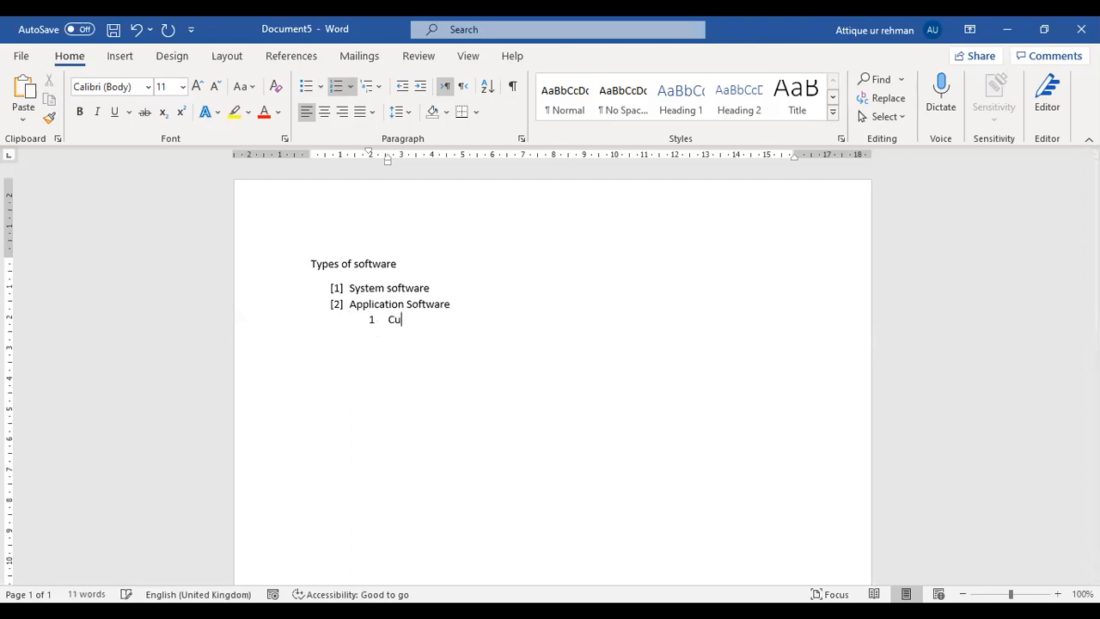
pyautogui.write('stomized software')
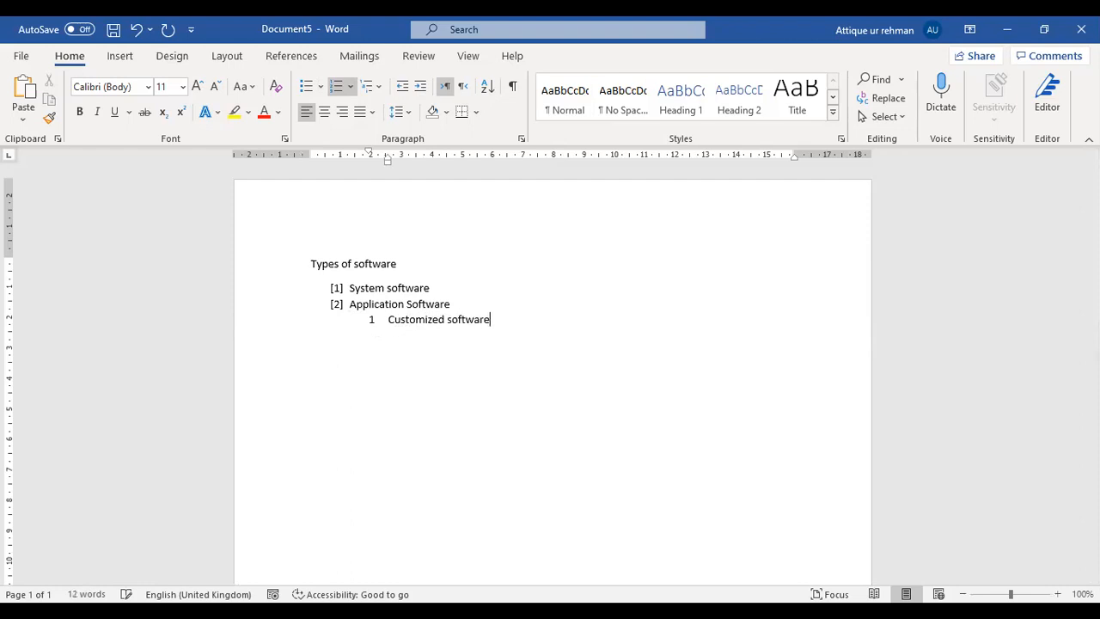
pyautogui.press('Return')
pyautogui.write('Packaged software')
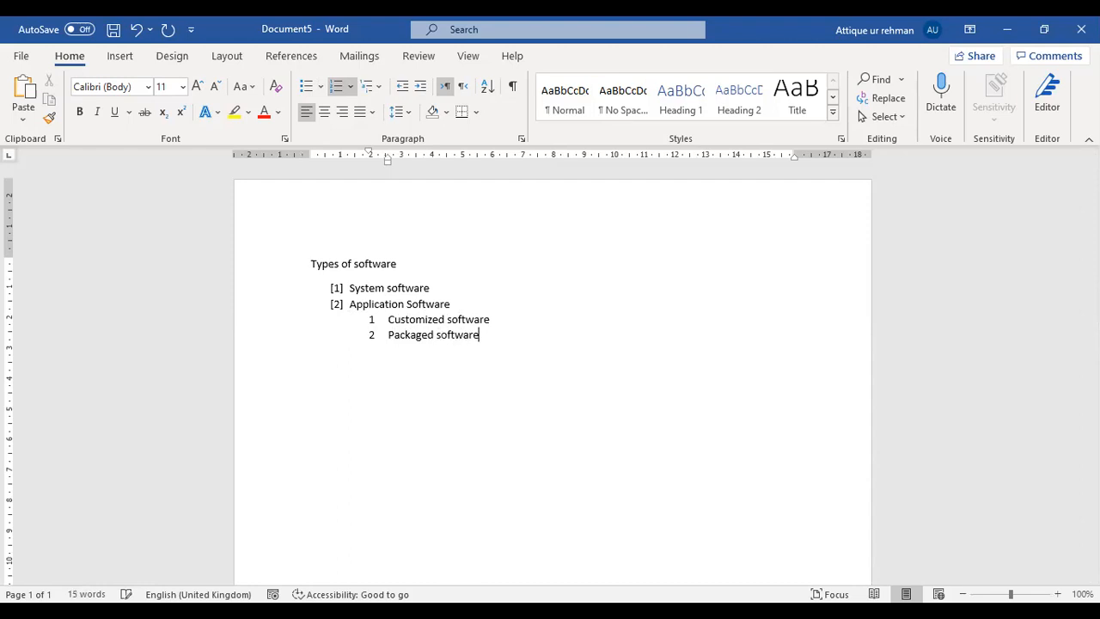
# Try to continue the main list with a [3] entry below "Packaged software"
pyautogui.press('Return')
pyautogui.press('BackSpace')
pyautogui.press('BackSpace')
pyautogui.press('BackSpace')
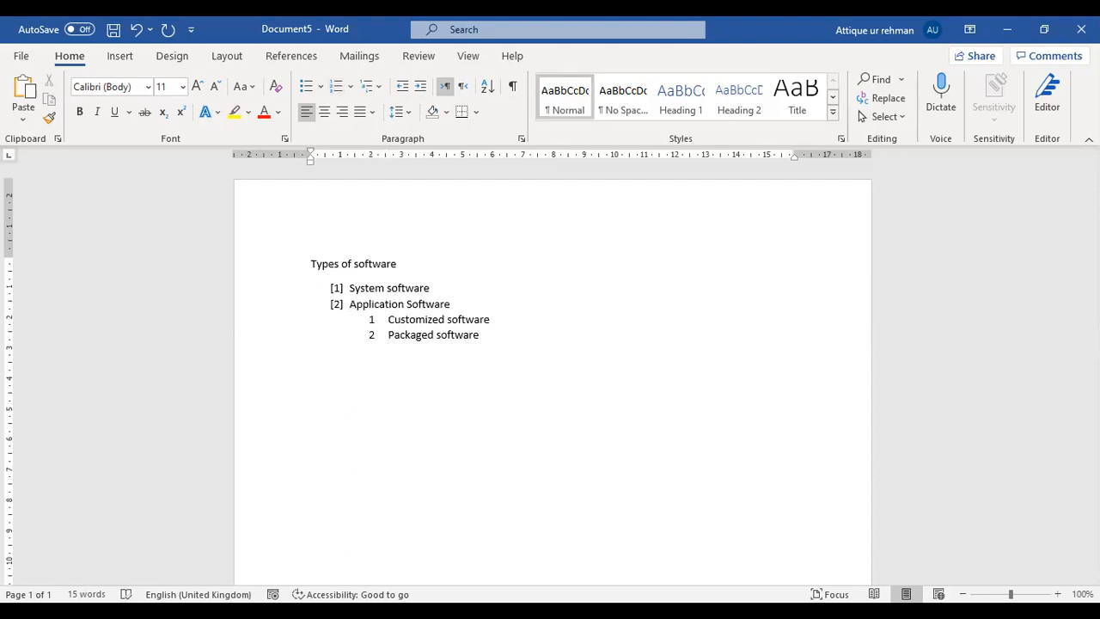
pyautogui.write('[3]')
pyautogui.press('Return')
pyautogui.press('BackSpace')
pyautogui.press('BackSpace')
pyautogui.press('BackSpace')
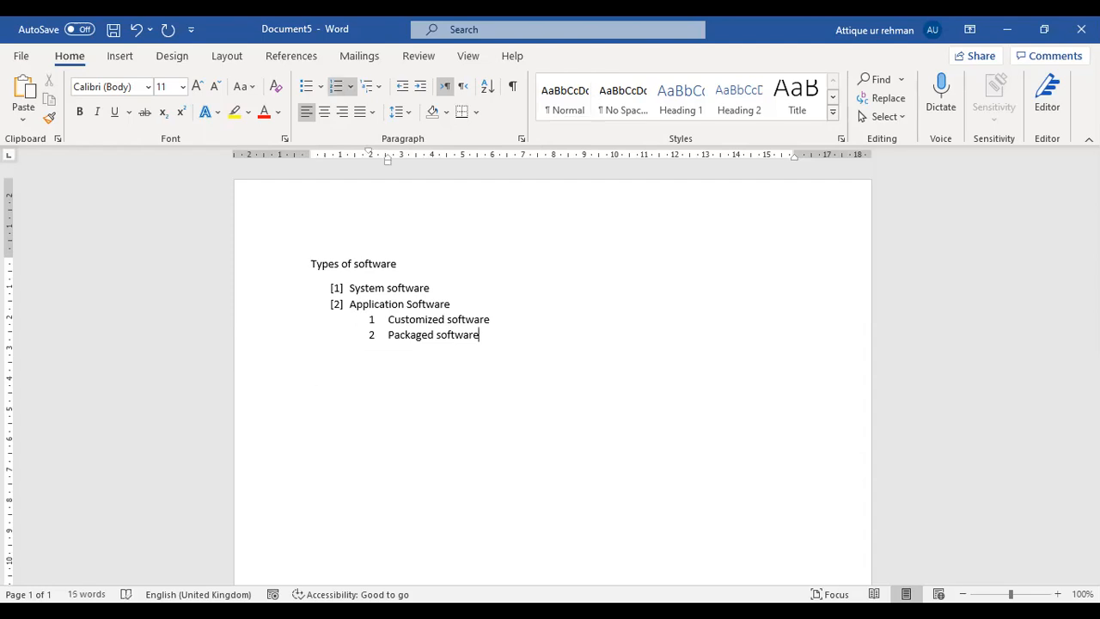
pyautogui.press('Return')
pyautogui.press('BackSpace')
pyautogui.press('Up')
pyautogui.press('Up')
pyautogui.press('Up')
pyautogui.press('Up')
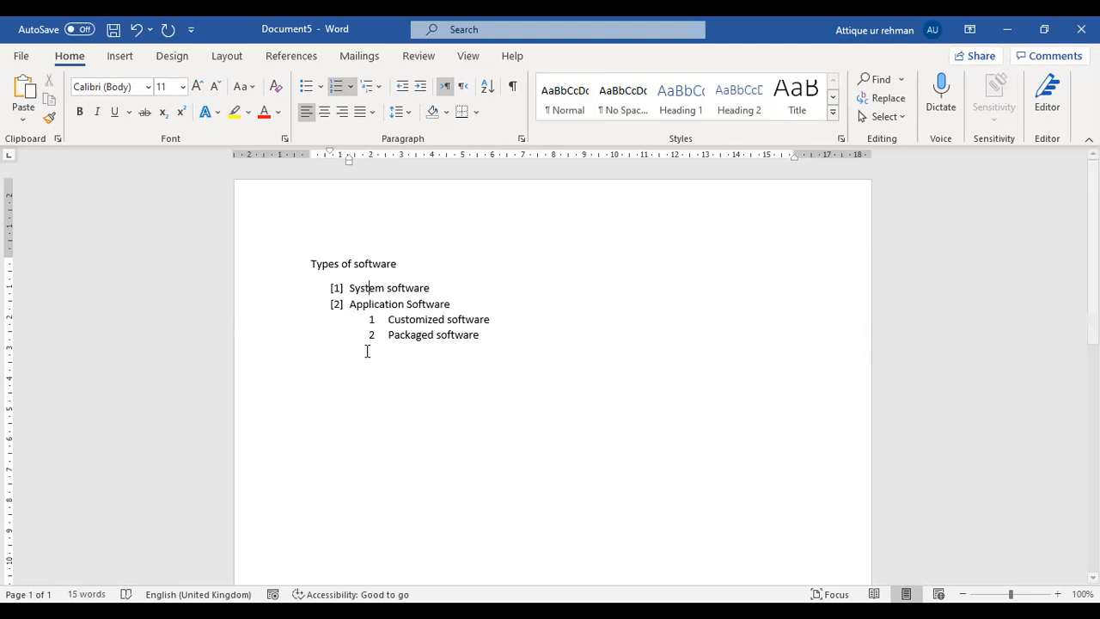
pyautogui.click(487, 333)
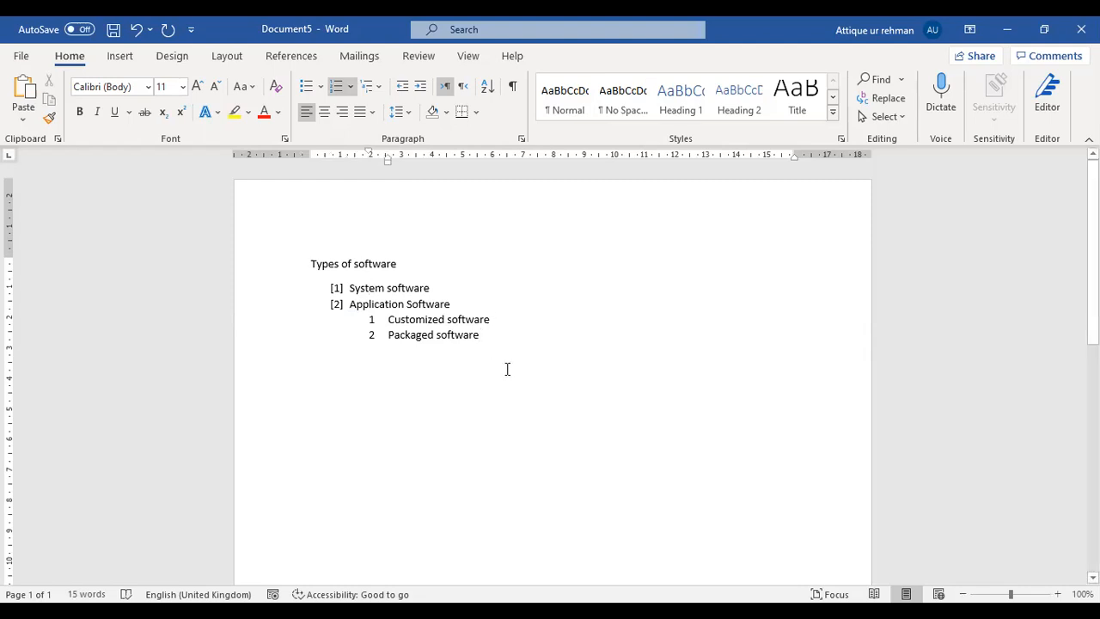
pyautogui.click(507, 368)
pyautogui.press('BackSpace')
pyautogui.press('BackSpace')
pyautogui.press('BackSpace')
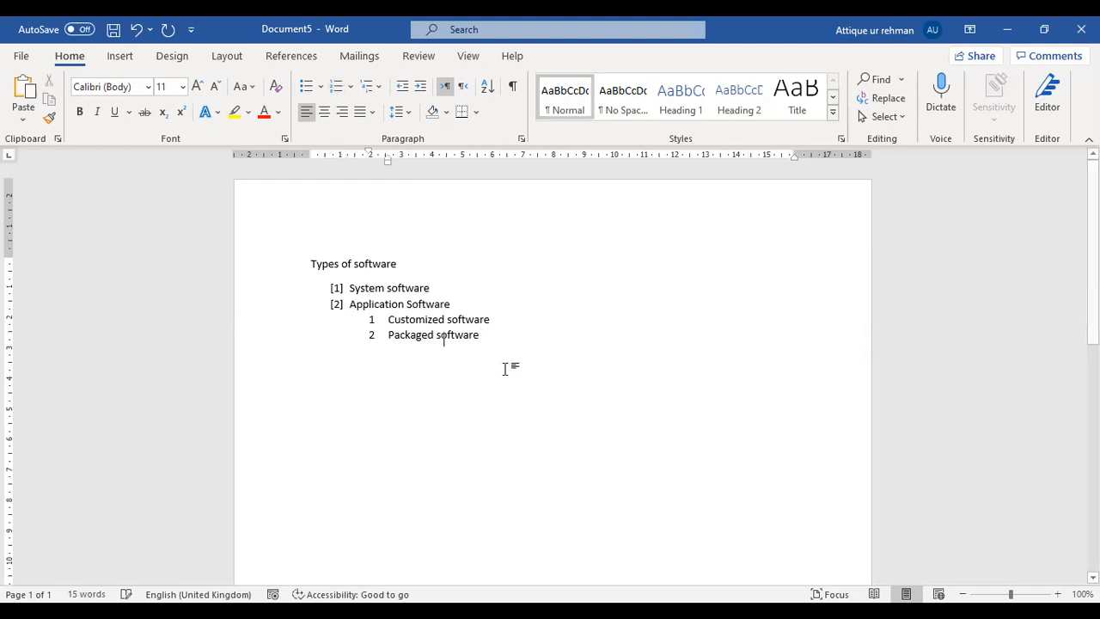
# Apply the 1) a) i) multilevel list format to all four software entries
pyautogui.moveTo(350, 288); pyautogui.dragTo(479, 342)
pyautogui.click(377, 86)
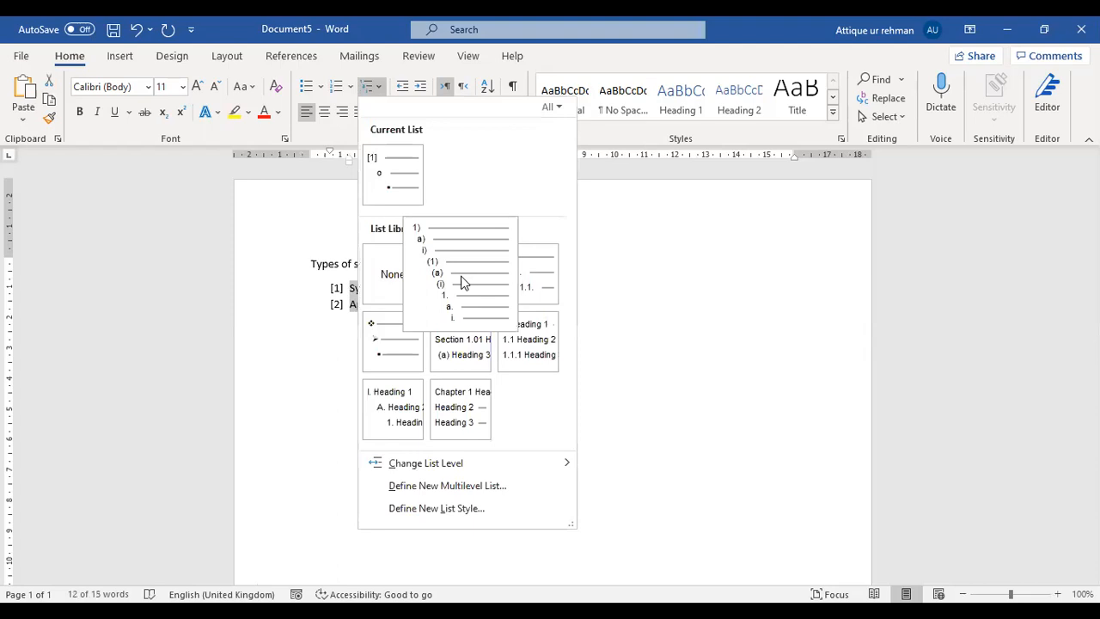
pyautogui.click(462, 282)
pyautogui.click(383, 314)
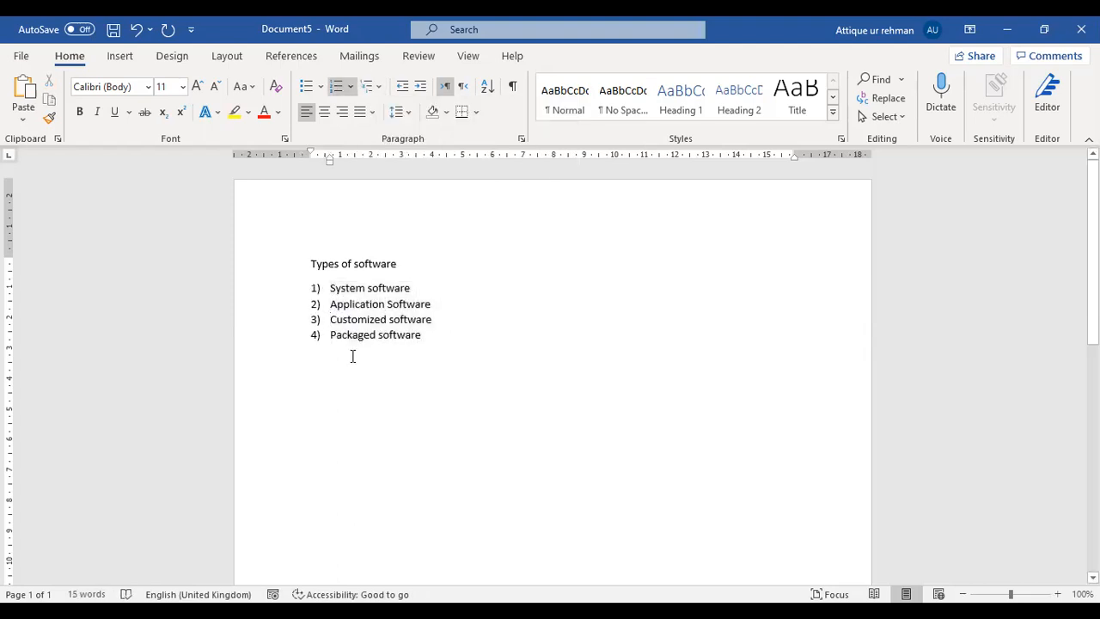
# Change the "Customized software" and "Packaged software" entries to plain 1, 2, 3 numbering
pyautogui.moveTo(331, 320); pyautogui.dragTo(423, 335)
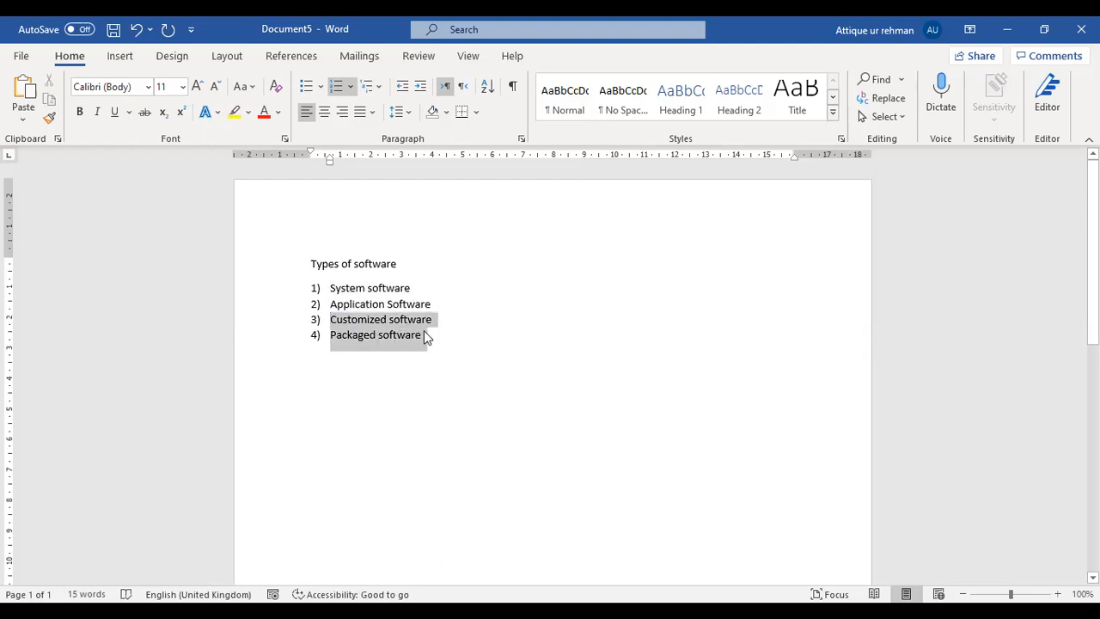
pyautogui.click(350, 87)
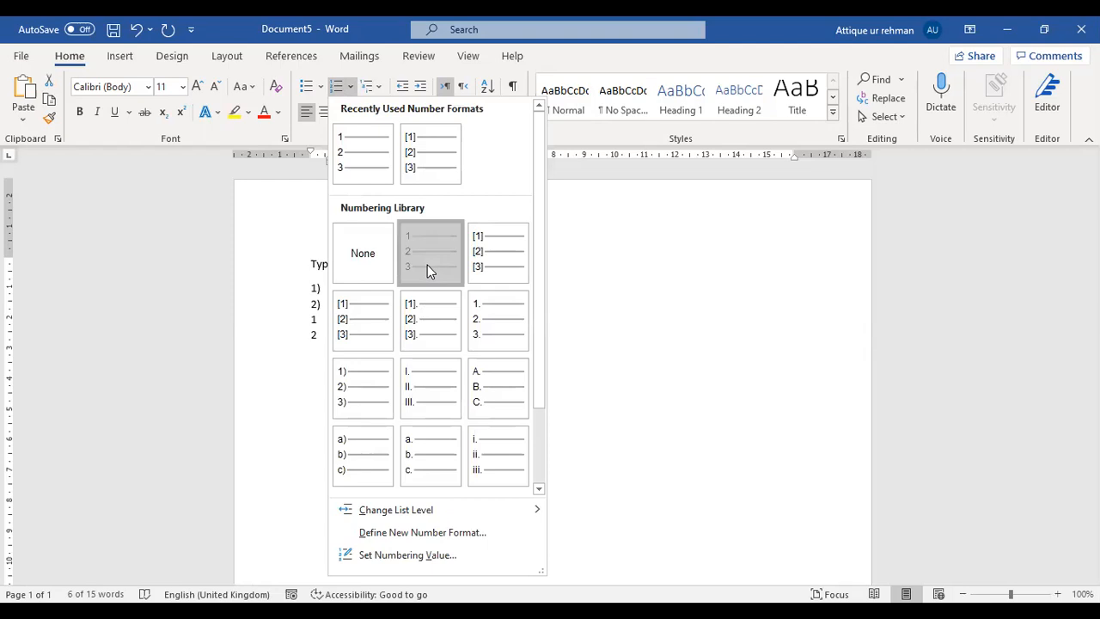
pyautogui.click(430, 270)
# Try inserting an empty numbered entry between "Application Software" and "Customized software"
pyautogui.click(439, 305)
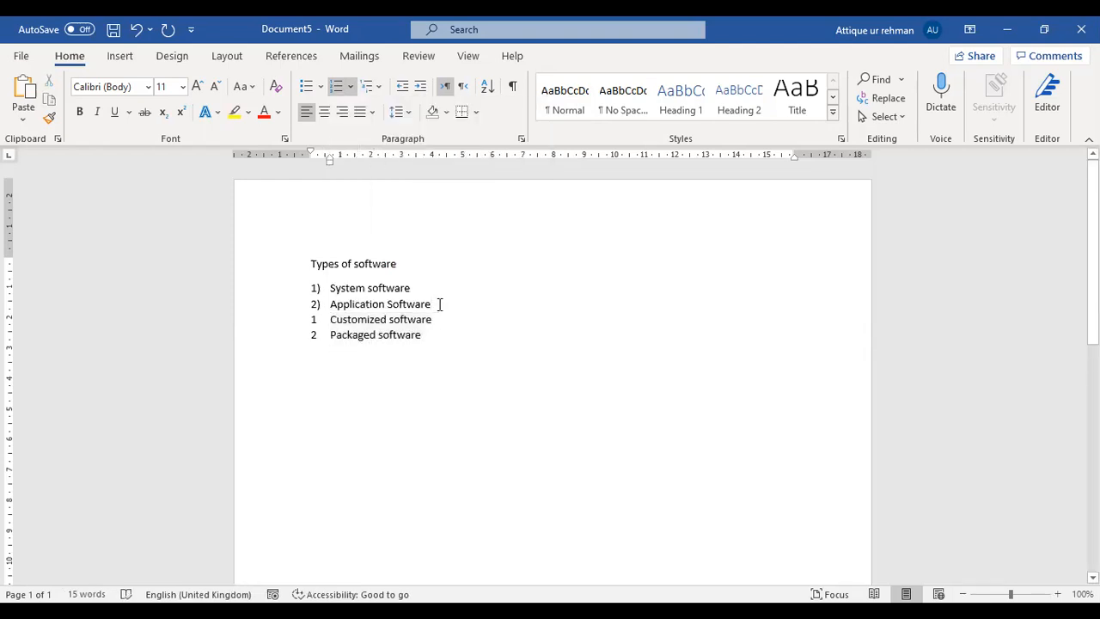
pyautogui.press('Return')
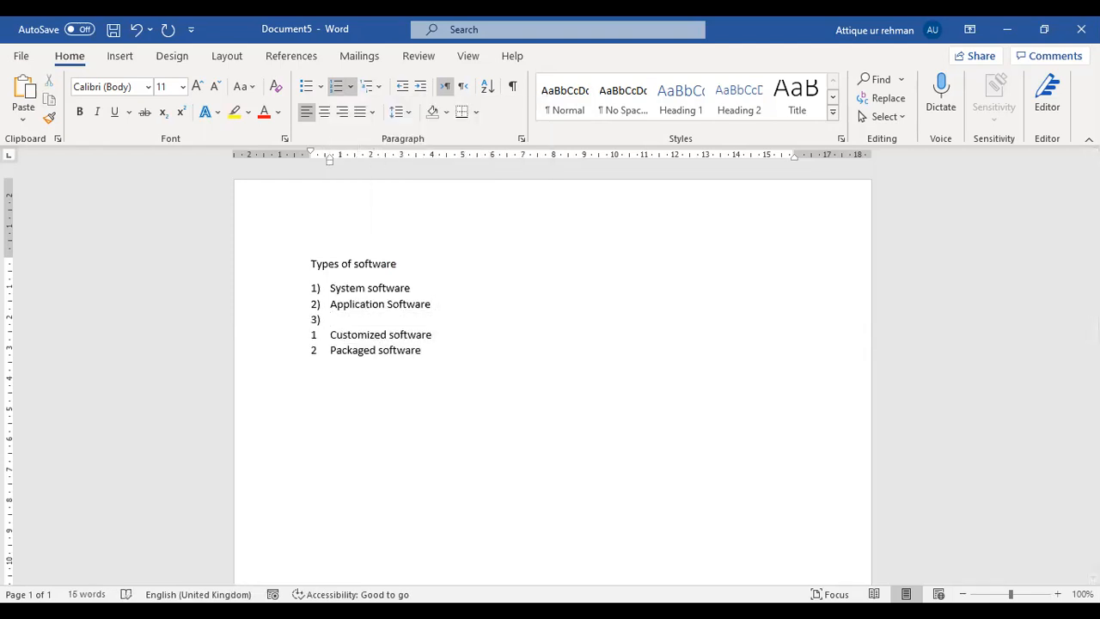
pyautogui.press('BackSpace')
pyautogui.press('BackSpace')
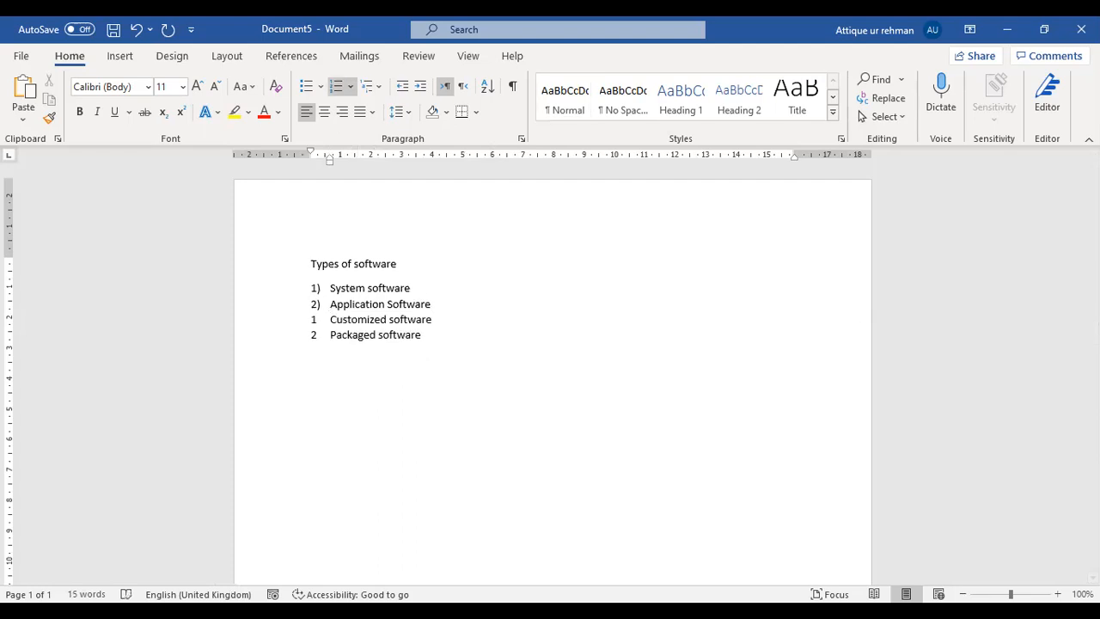
pyautogui.press('Down')
pyautogui.press('BackSpace')
pyautogui.press('BackSpace')
pyautogui.press('BackSpace')
pyautogui.write('are')
pyautogui.click(438, 305)
pyautogui.press('Return')
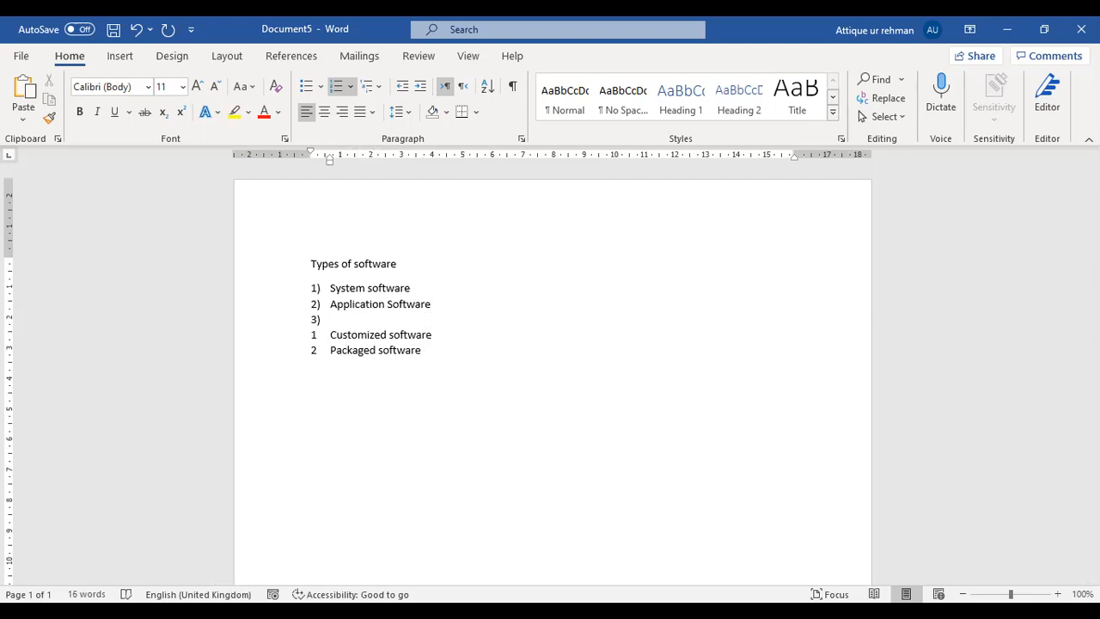
# Move the "Customized software" and "Packaged software" entries directly below "System software"
pyautogui.moveTo(331, 334)
pyautogui.mouseDown()
pyautogui.moveTo(398, 359)
pyautogui.moveTo(422, 352)
pyautogui.moveTo(405, 359)
pyautogui.mouseUp()
pyautogui.click(332, 316)
pyautogui.click(422, 320)
pyautogui.click(422, 320)
pyautogui.moveTo(330, 335); pyautogui.dragTo(424, 350)
pyautogui.hotkey('ctrl', 'c')
pyautogui.press('Delete')
pyautogui.click(434, 283)
pyautogui.press('Return')
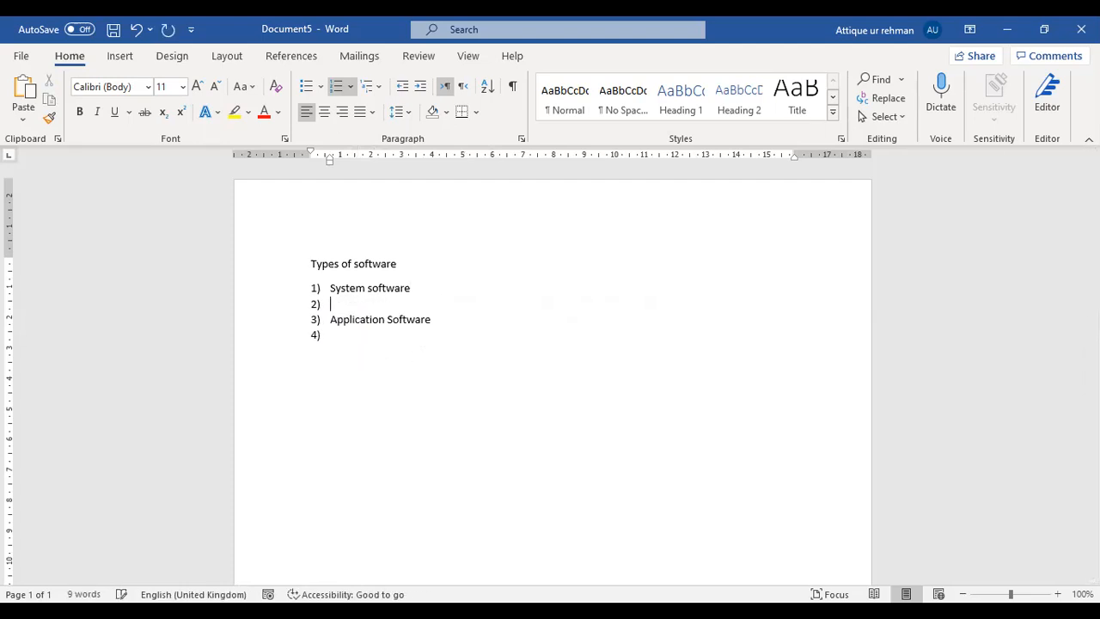
pyautogui.hotkey('ctrl', 'v')
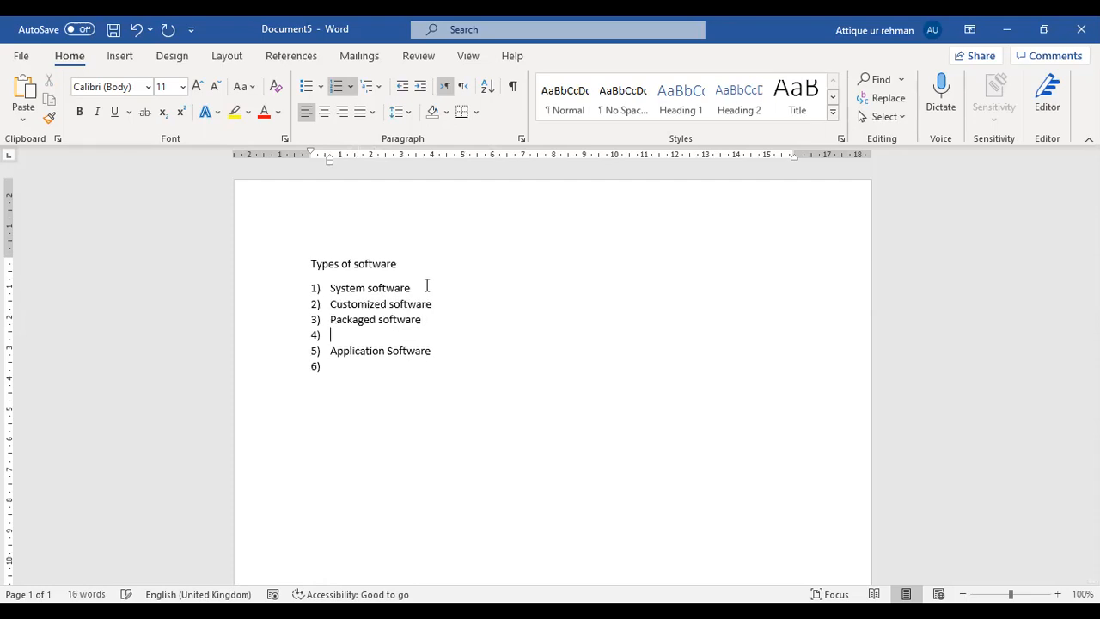
# Remove the numbering from "Customized software", "Packaged software" and the empty entries, keeping it on the two main entries
pyautogui.click(333, 305)
pyautogui.press('BackSpace')
pyautogui.press('BackSpace')
pyautogui.press('Down')
pyautogui.press('BackSpace')
pyautogui.press('Down')
pyautogui.press('Down')
pyautogui.press('BackSpace')
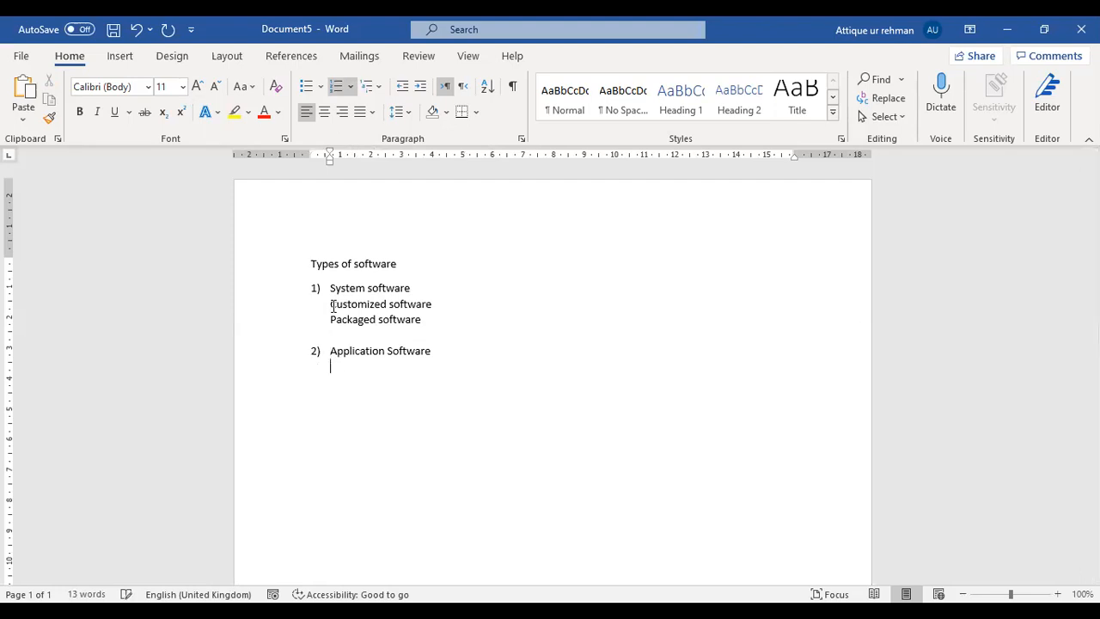
# Delete the empty lines above and below the "Application Software" entry
pyautogui.press('BackSpace')
pyautogui.press('BackSpace')
pyautogui.press('Up')
pyautogui.press('BackSpace')
pyautogui.press('BackSpace')
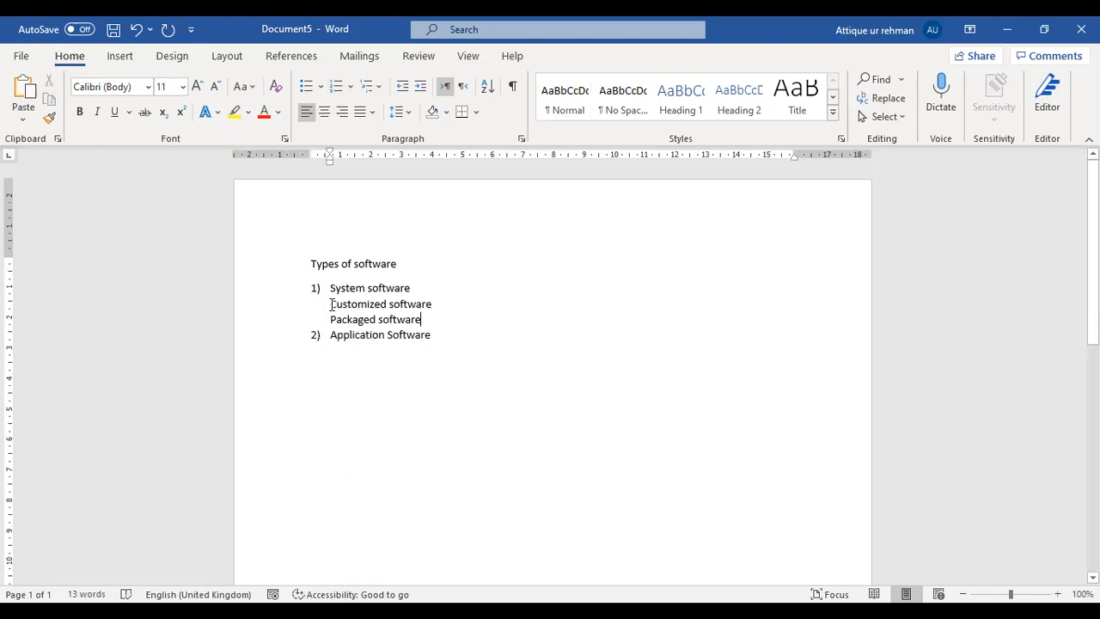
# Number "Customized software" and "Packaged software" as an indented 1, 2 sub-list under "System software"
pyautogui.click(332, 304)
pyautogui.click(321, 86)
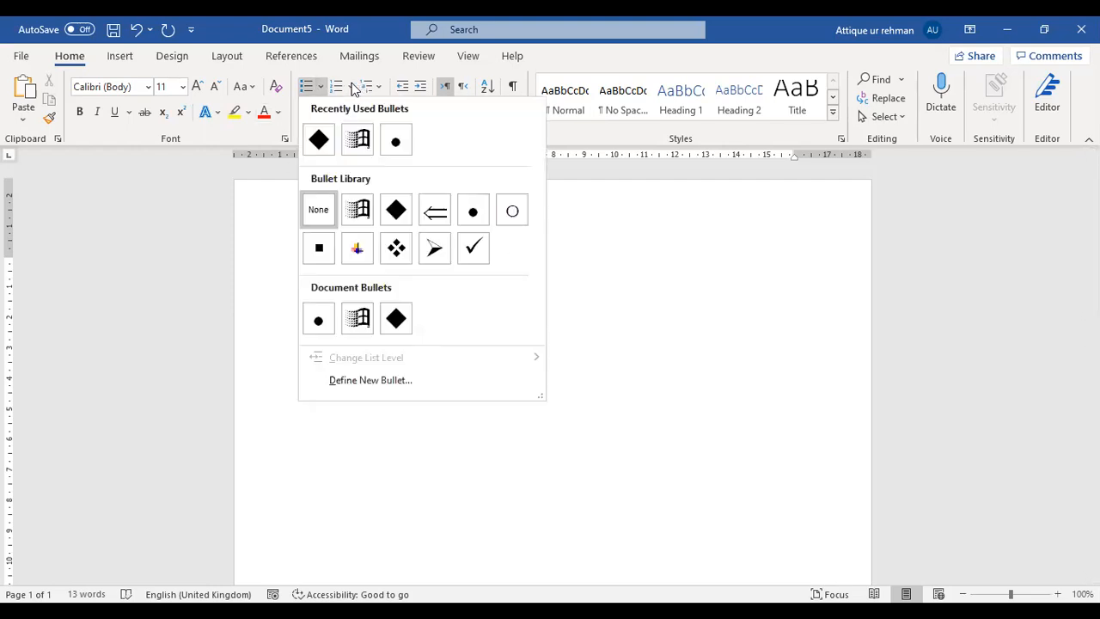
pyautogui.click(350, 86)
pyautogui.click(361, 164)
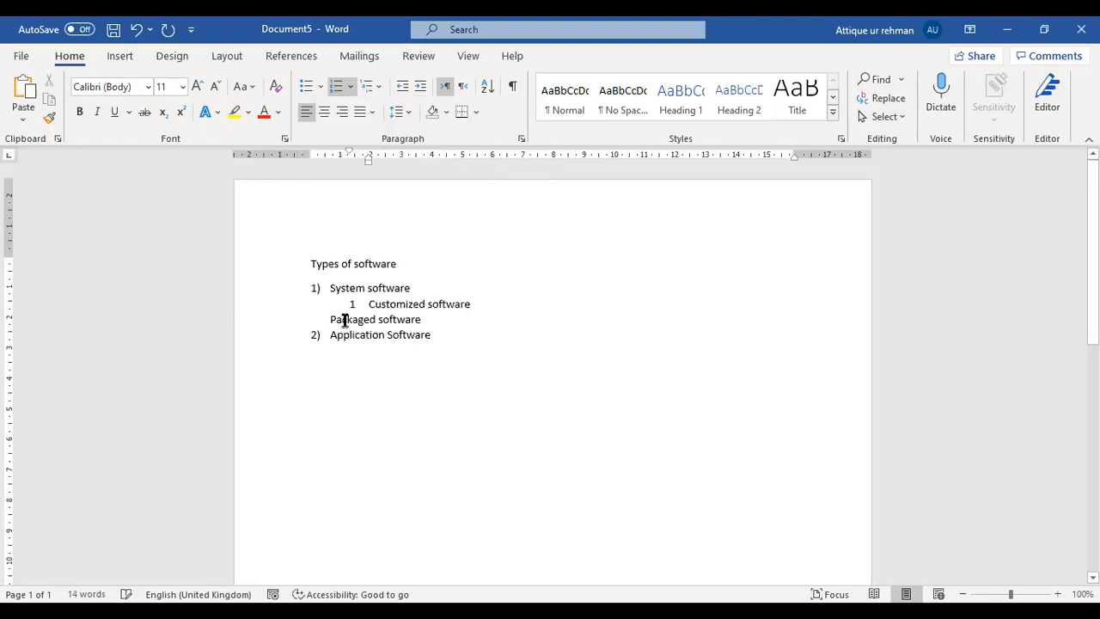
pyautogui.click(332, 320)
pyautogui.press('BackSpace')
pyautogui.press('BackSpace')
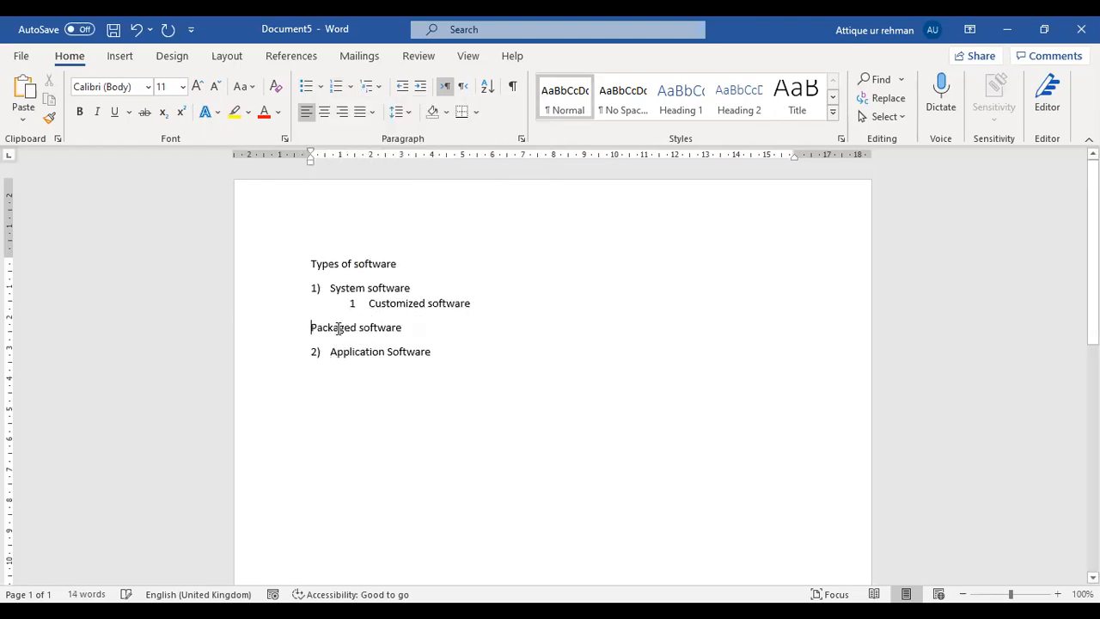
pyautogui.press('Return')
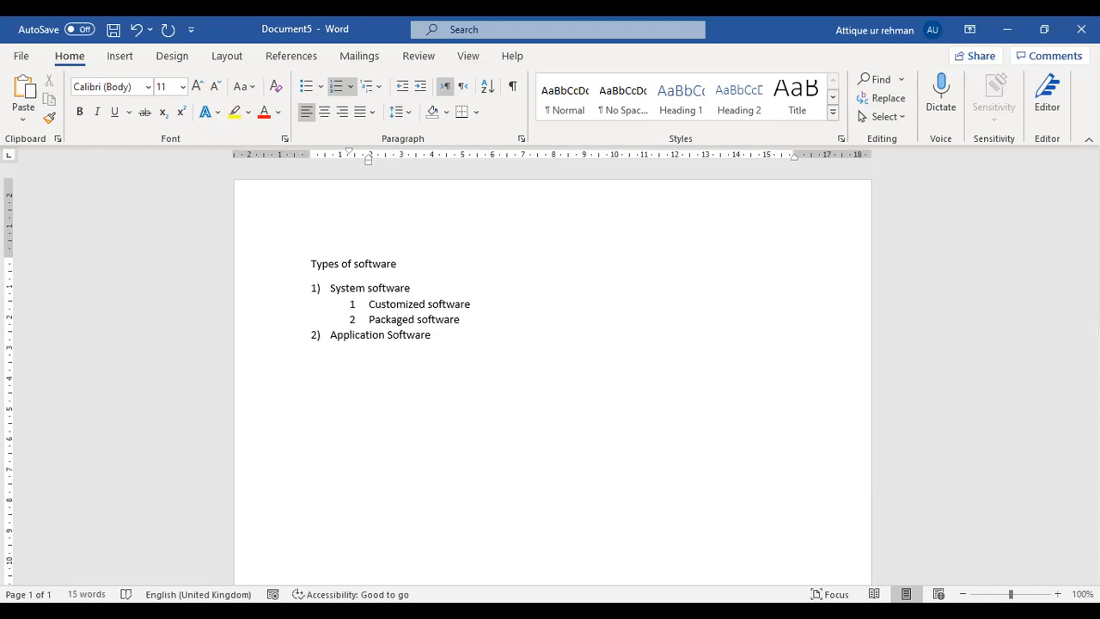
# Select the numbers of the main list and of the sub-list in turn to compare the two levels
pyautogui.click(319, 337)
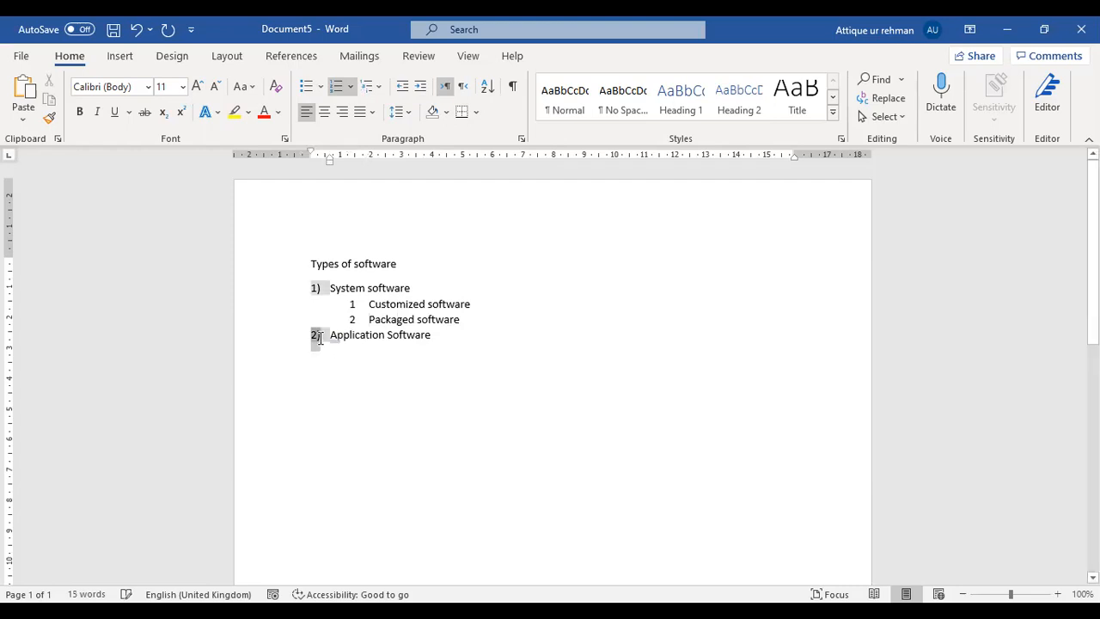
pyautogui.click(355, 318)
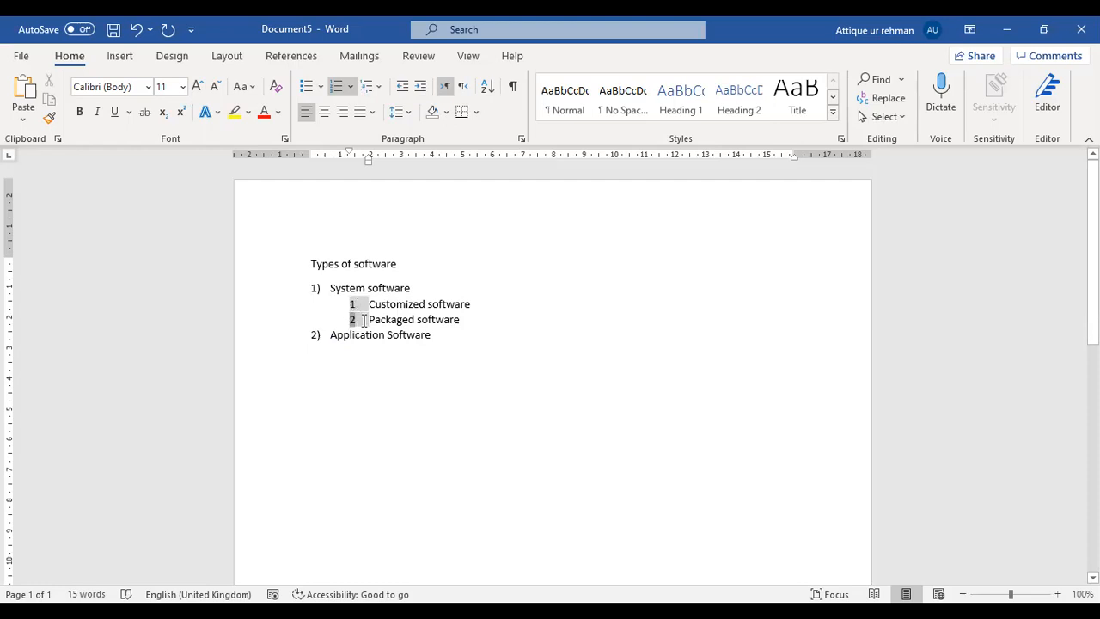
pyautogui.click(452, 341)
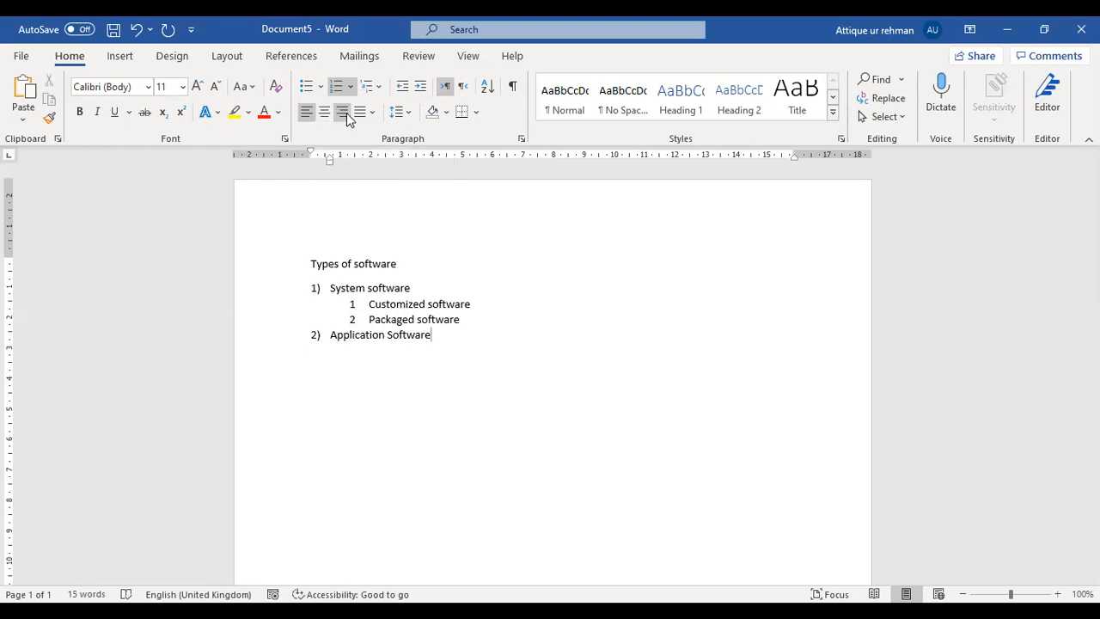
# Start a plain, unnumbered line below the "Application Software" entry
pyautogui.press('Return')
pyautogui.press('BackSpace')
pyautogui.press('BackSpace')
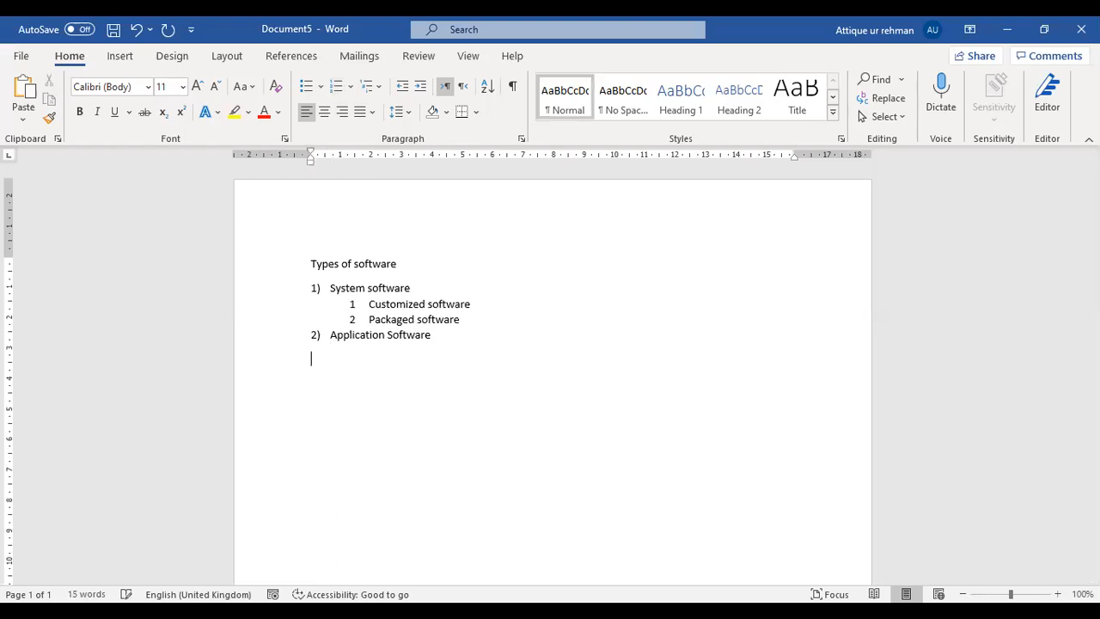
# Write the sentence "Hello today we are in lecture two, so that we can understand Microsoft word." below the list
pyautogui.write('Hellow')
pyautogui.press('BackSpace')
pyautogui.write('today we are in lec')
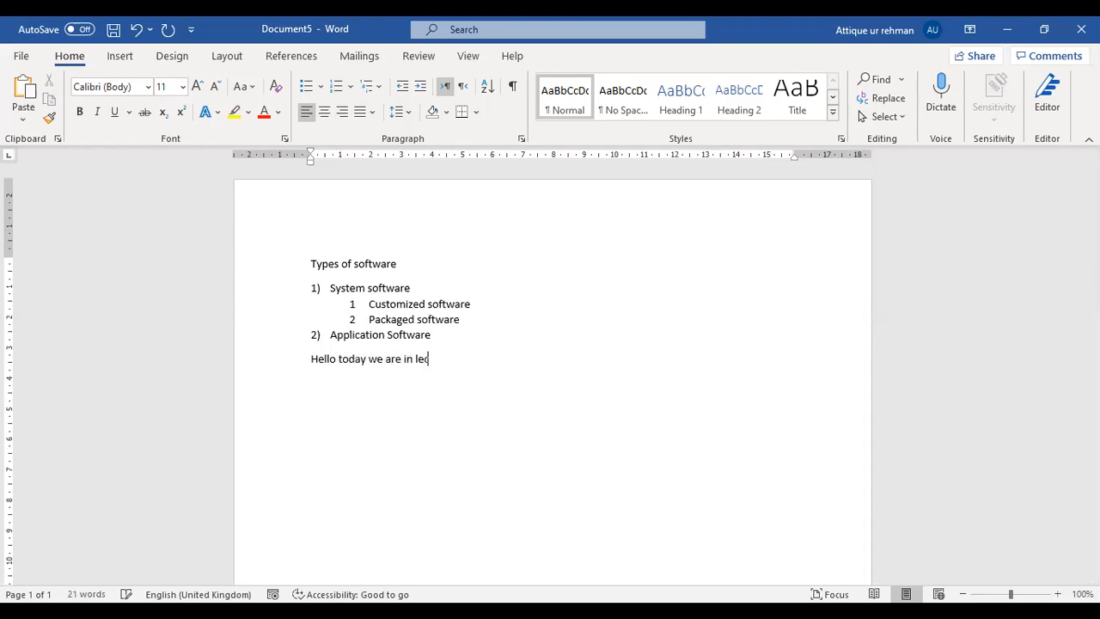
pyautogui.write('ture to t')
pyautogui.press('BackSpace')
pyautogui.press('BackSpace')
pyautogui.press('BackSpace')
pyautogui.press('BackSpace')
pyautogui.write('wo')
pyautogui.press('BackSpace')
pyautogui.write(', so that we can ')
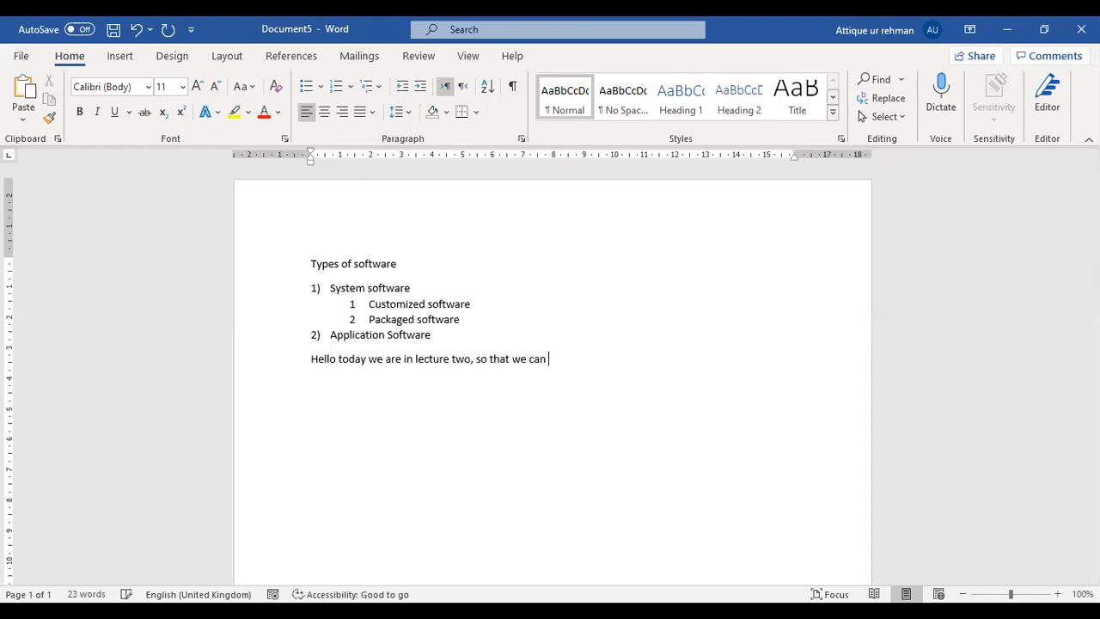
pyautogui.write('understand microsoft word.')
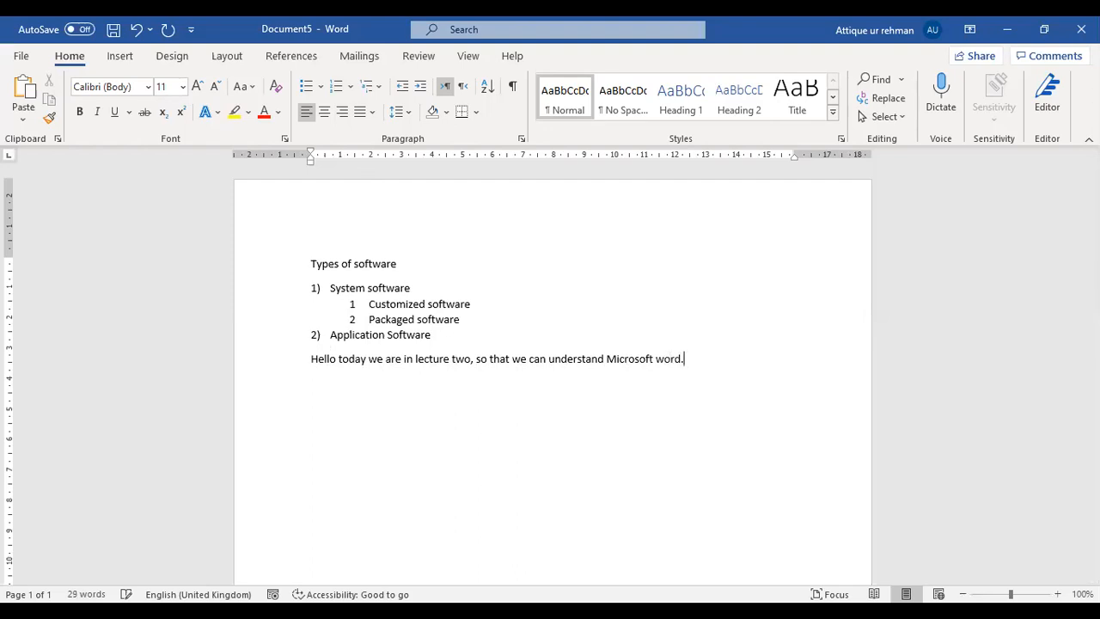
# Copy the "Hello today" sentence and paste it repeatedly after itself to build one long paragraph
pyautogui.moveTo(311, 357); pyautogui.dragTo(679, 370)
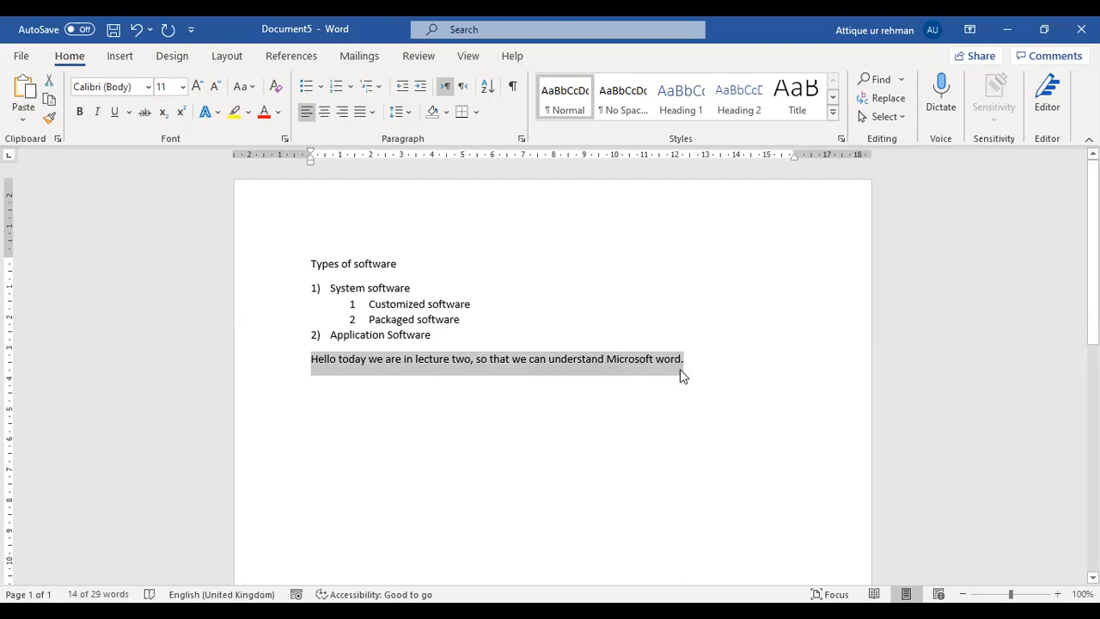
pyautogui.click(680, 369)
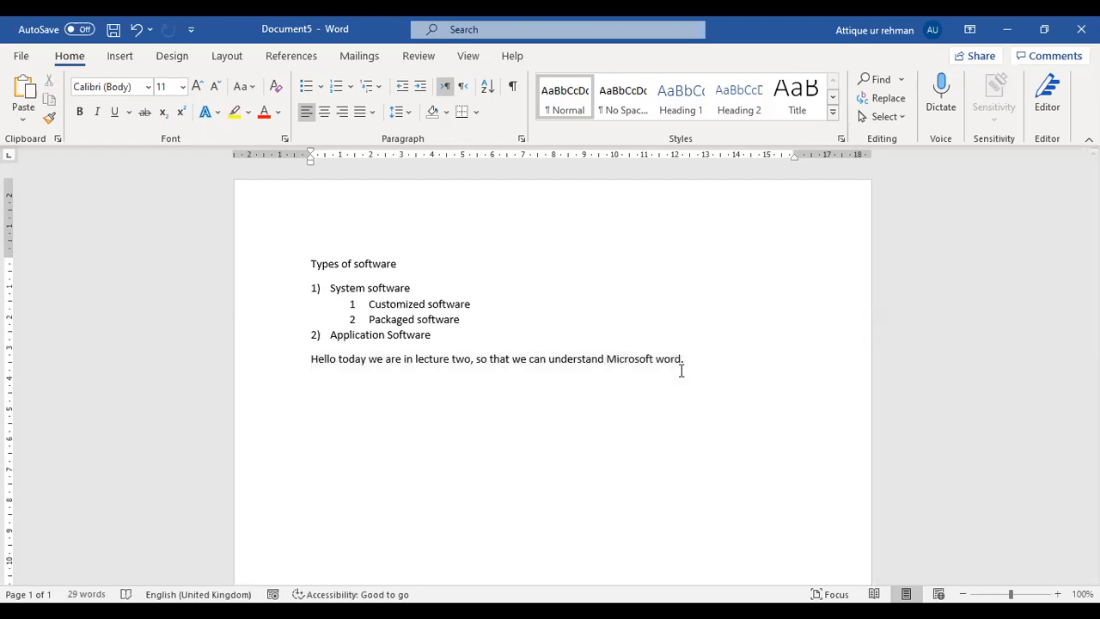
pyautogui.hotkey('ctrl', 'v')
pyautogui.hotkey('ctrl', 'v')
pyautogui.hotkey('ctrl', 'v')
pyautogui.hotkey('ctrl', 'v')
pyautogui.hotkey('ctrl', 'v')
pyautogui.hotkey('ctrl', 'v')
pyautogui.hotkey('ctrl', 'v')
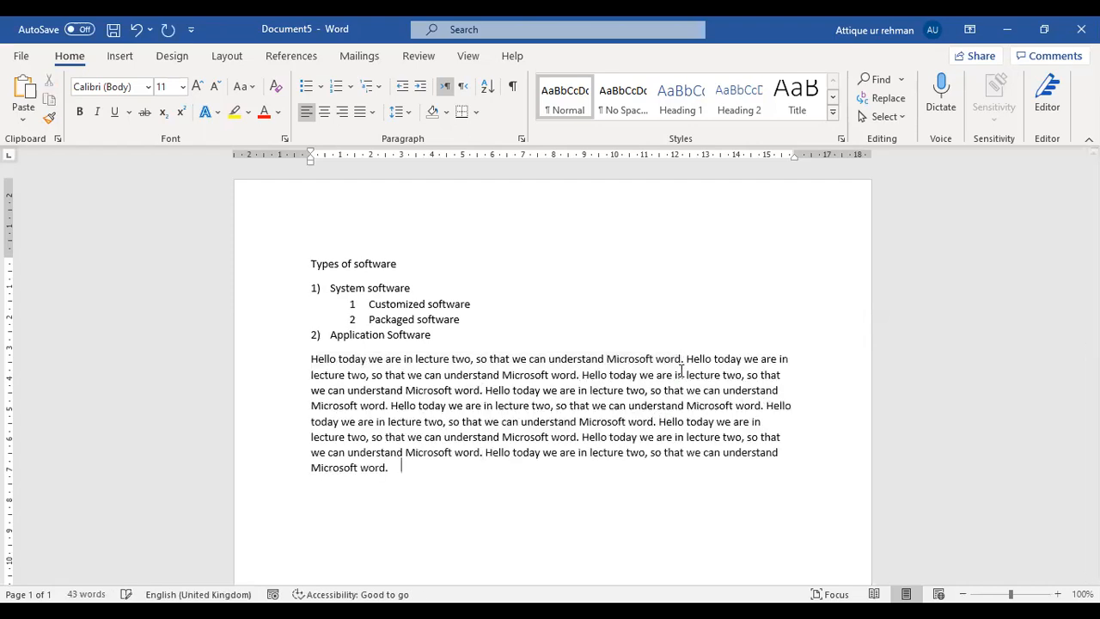
pyautogui.hotkey('ctrl', 'v')
pyautogui.hotkey('ctrl', 'v')
pyautogui.hotkey('ctrl', 'v')
pyautogui.hotkey('ctrl', 'v')
pyautogui.hotkey('ctrl', 'v')
pyautogui.hotkey('ctrl', 'v')
pyautogui.hotkey('ctrl', 'v')
pyautogui.hotkey('ctrl', 'v')
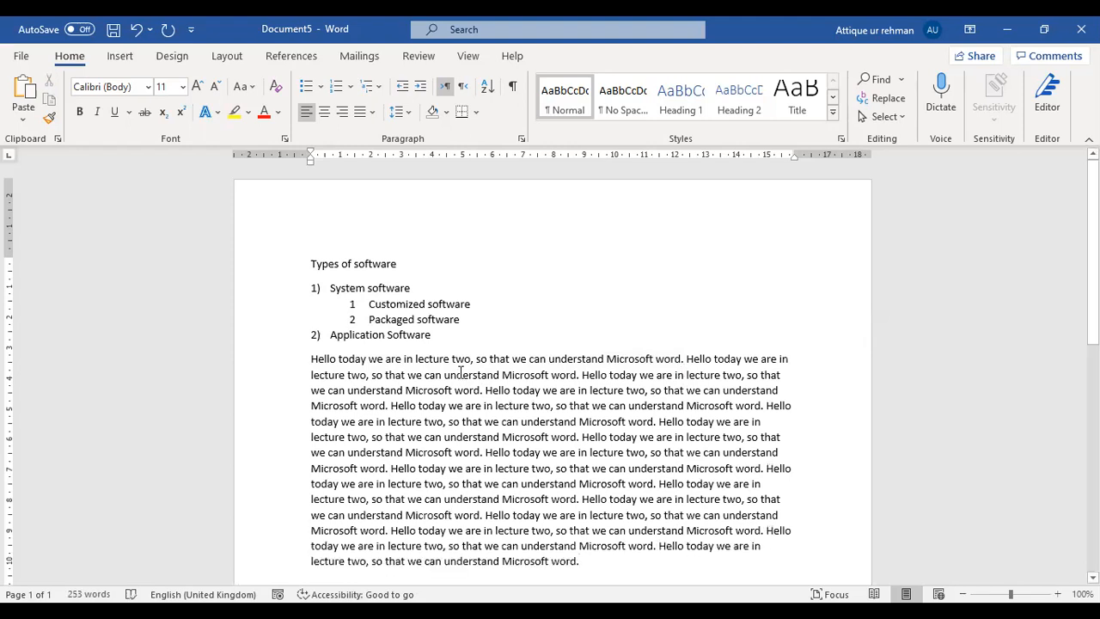
# Try centred and right alignment on the whole "Hello today" paragraph, and settle on justified text
pyautogui.scroll(-1, 391, 441)
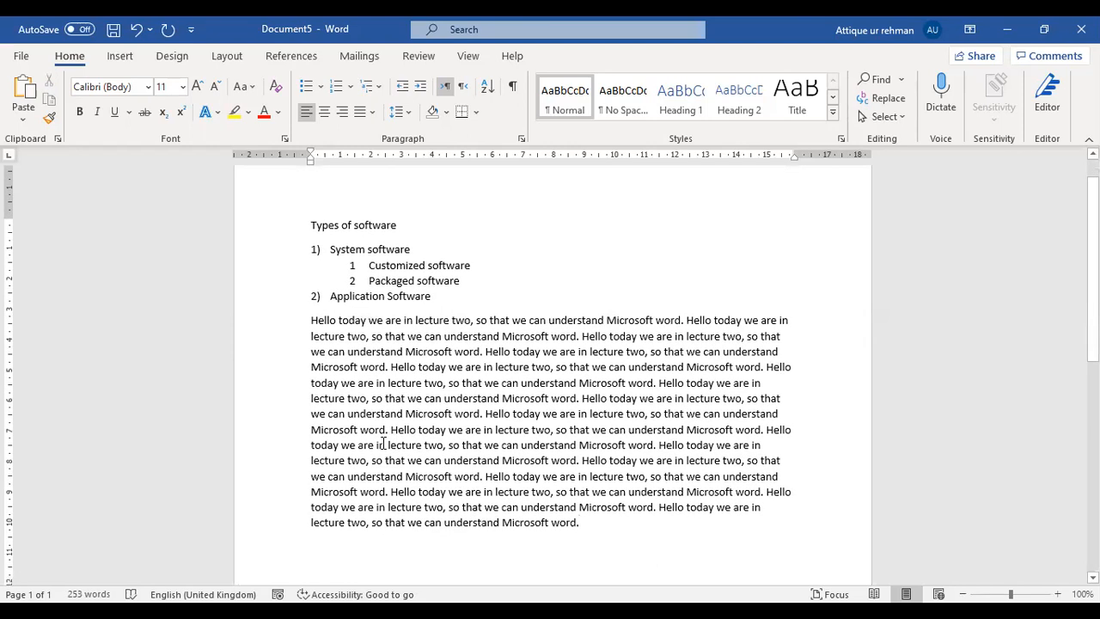
pyautogui.moveTo(310, 319); pyautogui.dragTo(632, 520)
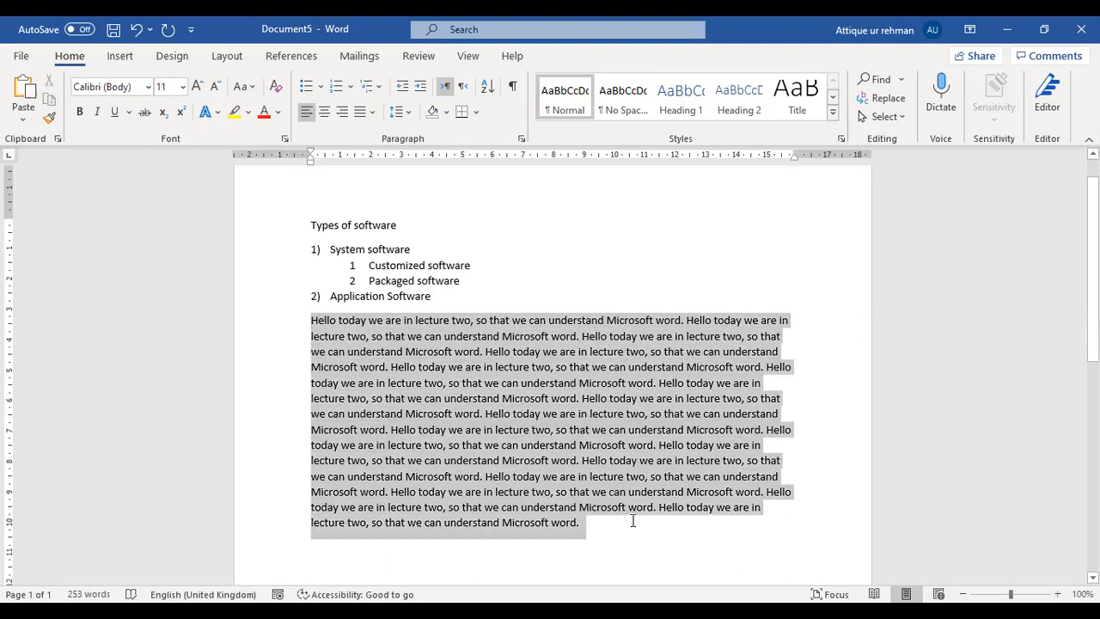
pyautogui.click(314, 413)
pyautogui.moveTo(311, 320); pyautogui.dragTo(611, 520)
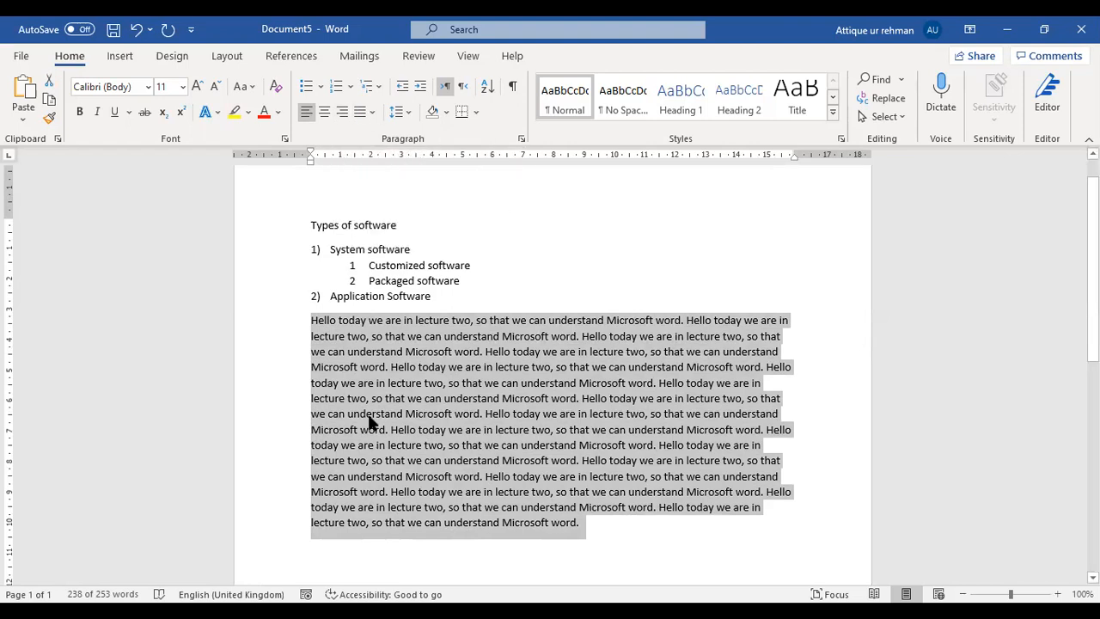
pyautogui.click(321, 116)
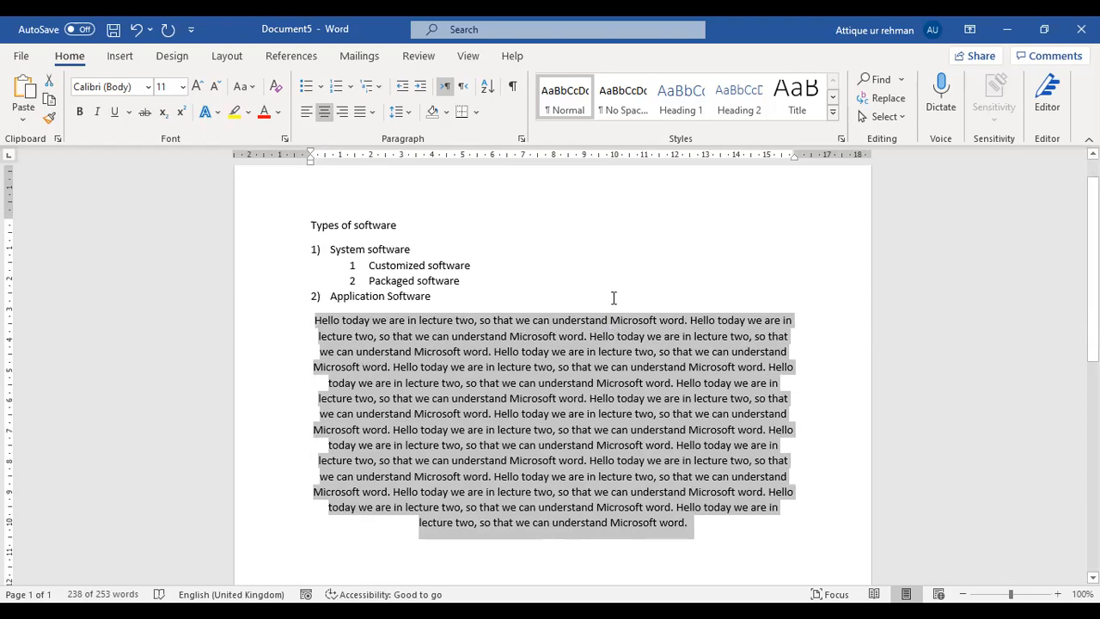
pyautogui.click(341, 114)
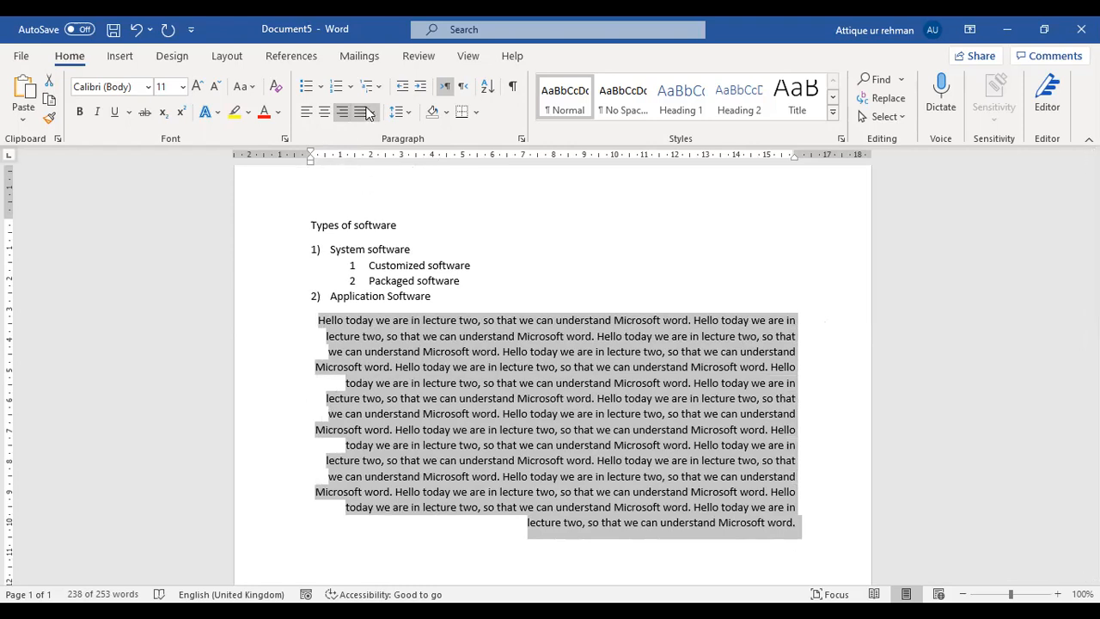
pyautogui.click(324, 113)
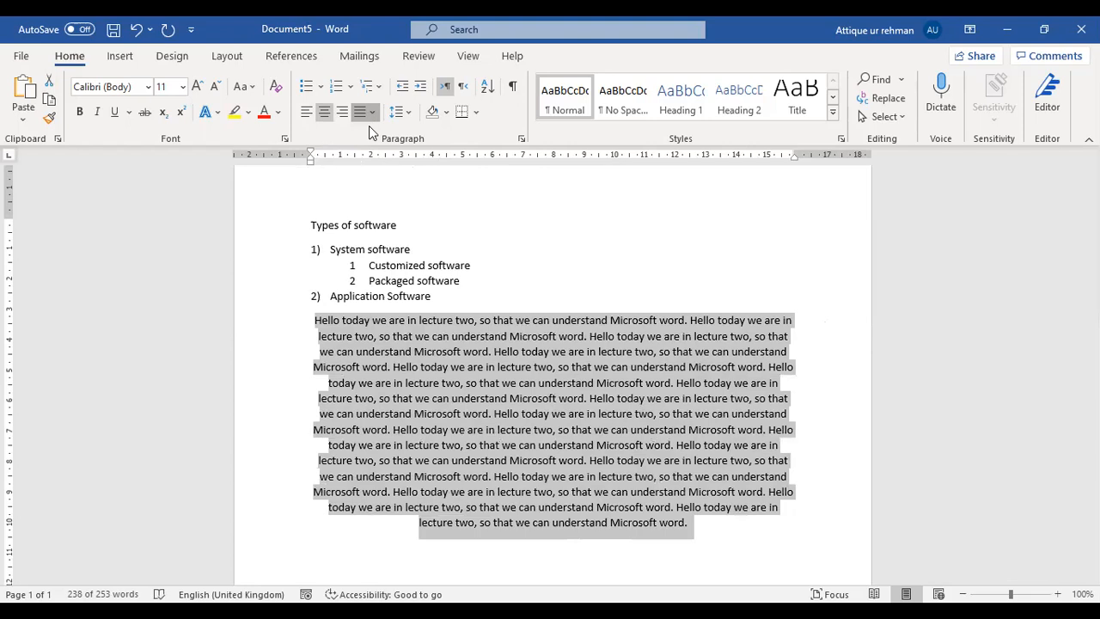
pyautogui.click(366, 114)
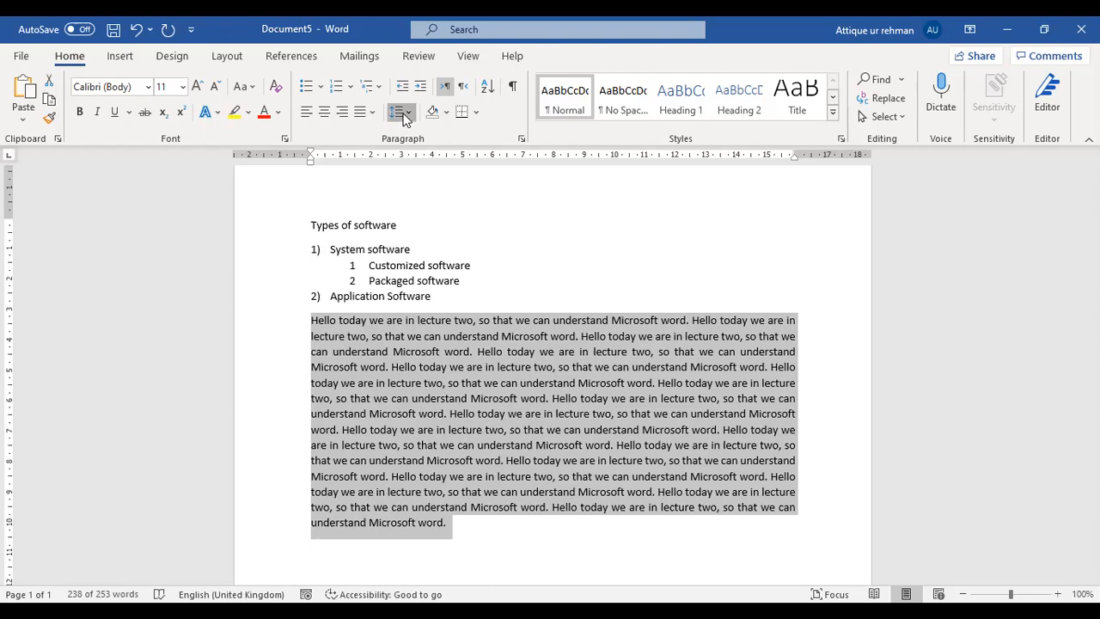
# Set the line spacing of the justified paragraph to 1.5 and check it down to its last line
pyautogui.click(403, 115)
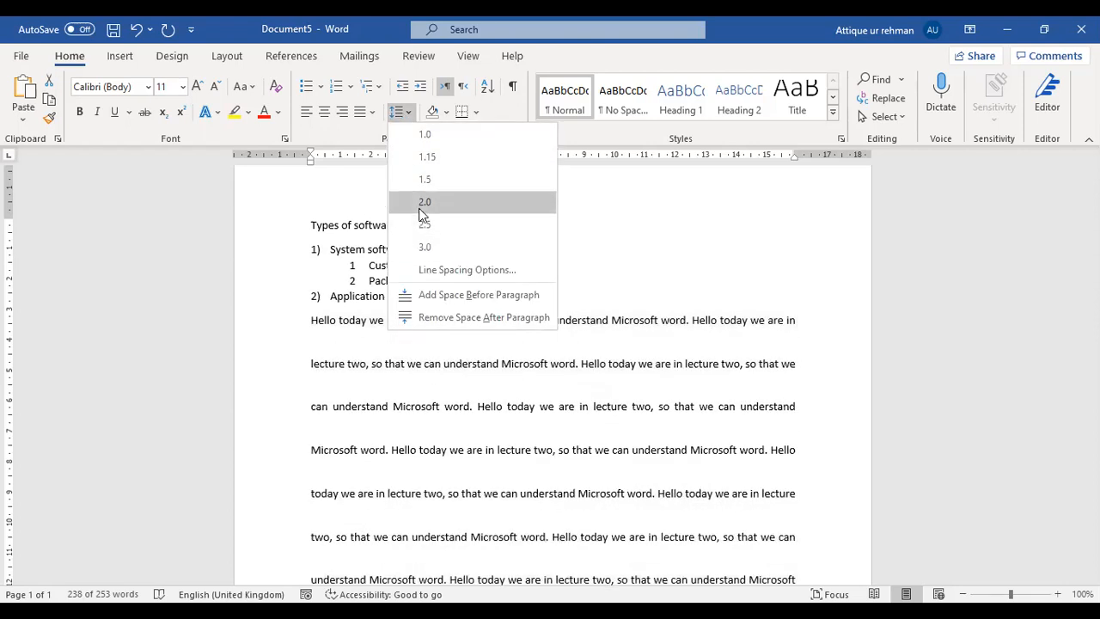
pyautogui.click(409, 115)
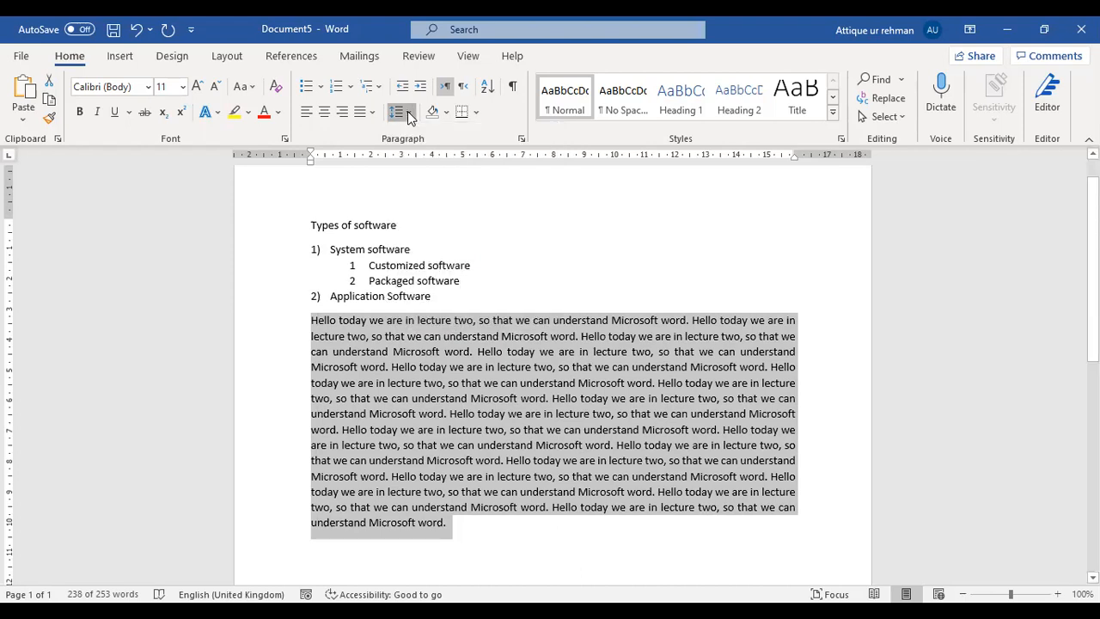
pyautogui.click(410, 114)
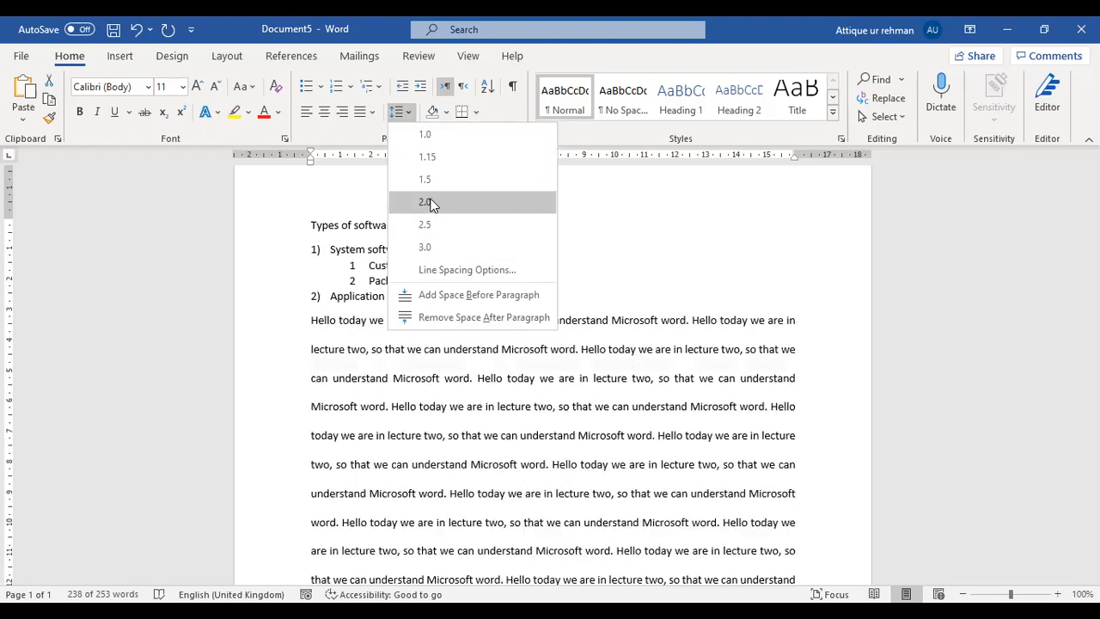
pyautogui.click(431, 185)
pyautogui.scroll(-4, 442, 333)
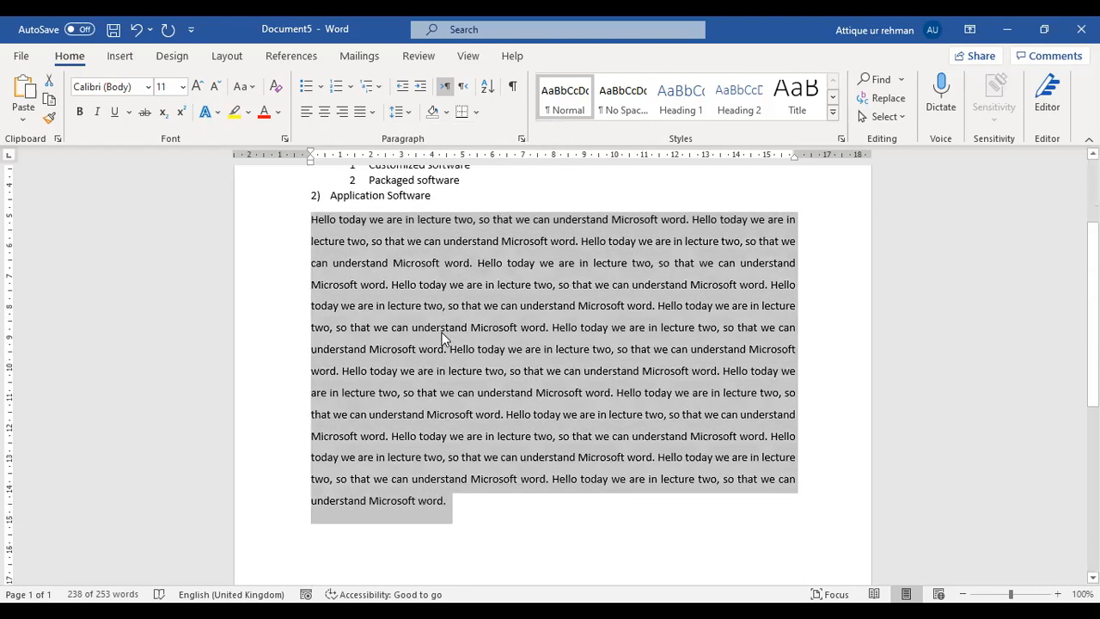
pyautogui.scroll(4, 442, 336)
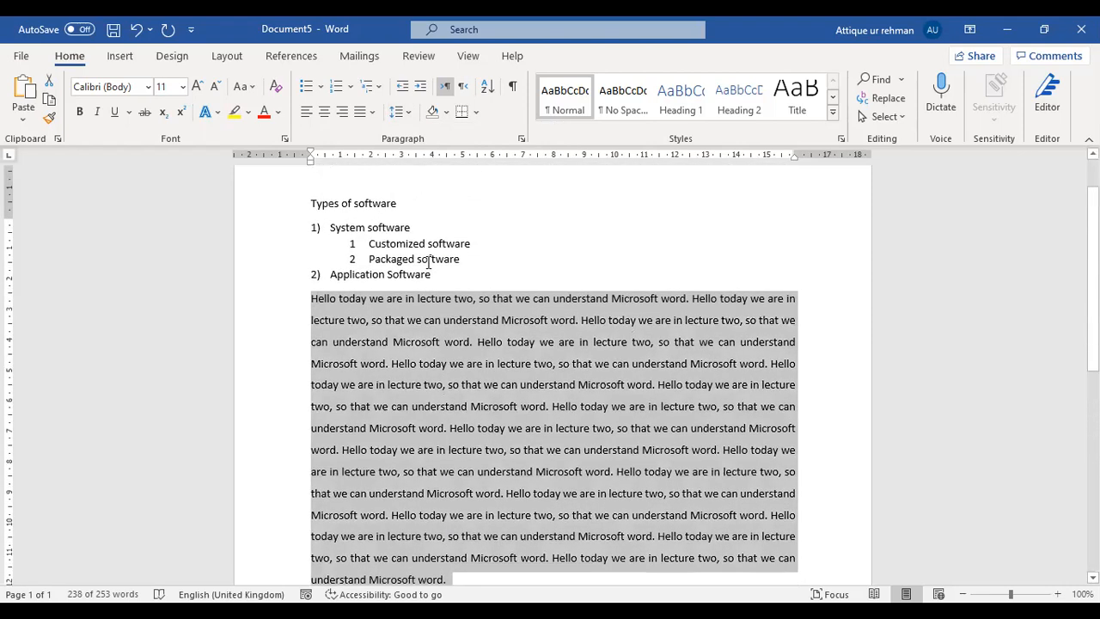
pyautogui.scroll(1, 427, 174)
pyautogui.scroll(-1, 427, 175)
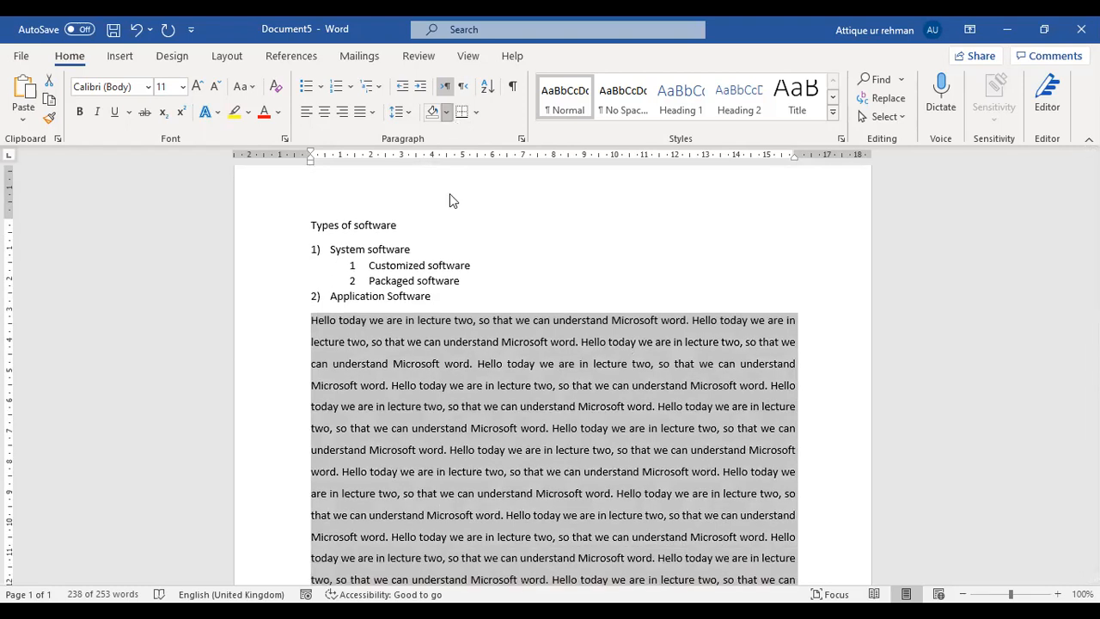
# Shade the background of the long paragraph with the light gold theme colour
pyautogui.click(446, 113)
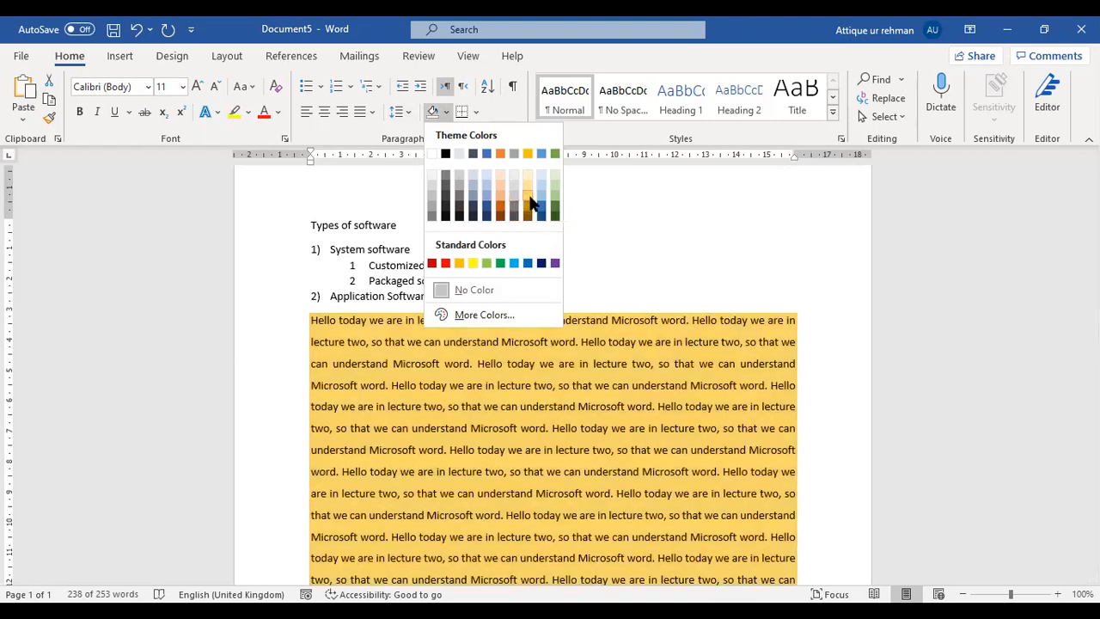
pyautogui.click(527, 197)
pyautogui.click(528, 364)
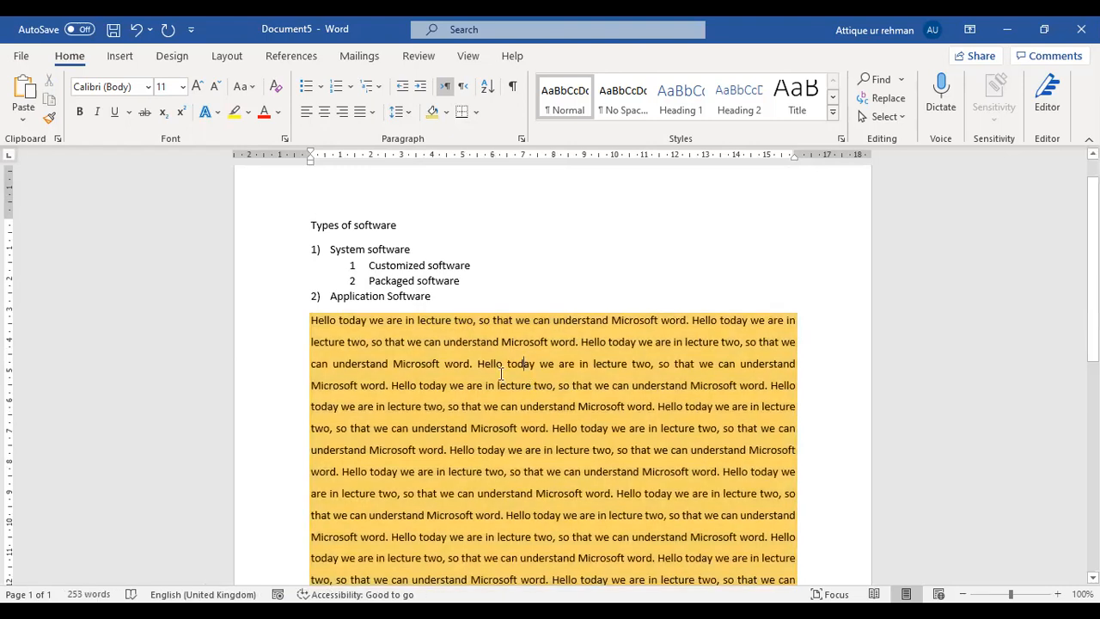
# Change the font colour of the entire shaded paragraph to the standard red
pyautogui.scroll(-3, 494, 424)
pyautogui.scroll(2, 494, 425)
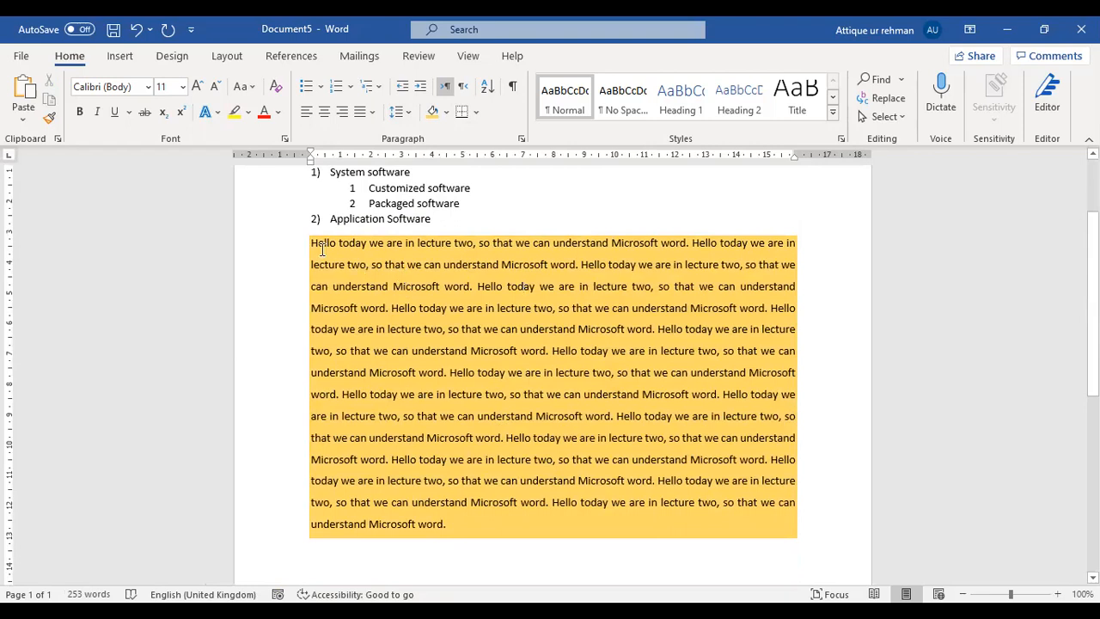
pyautogui.moveTo(311, 243)
pyautogui.mouseDown()
pyautogui.moveTo(602, 481)
pyautogui.moveTo(445, 516)
pyautogui.moveTo(449, 524)
pyautogui.mouseUp()
pyautogui.click(278, 113)
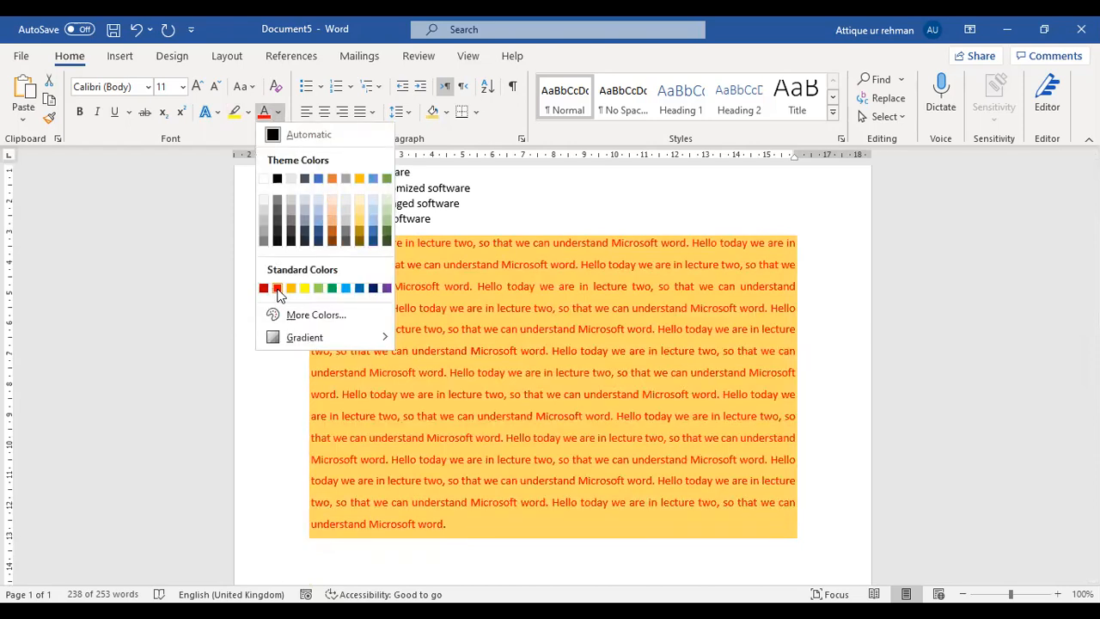
pyautogui.click(276, 288)
pyautogui.click(547, 526)
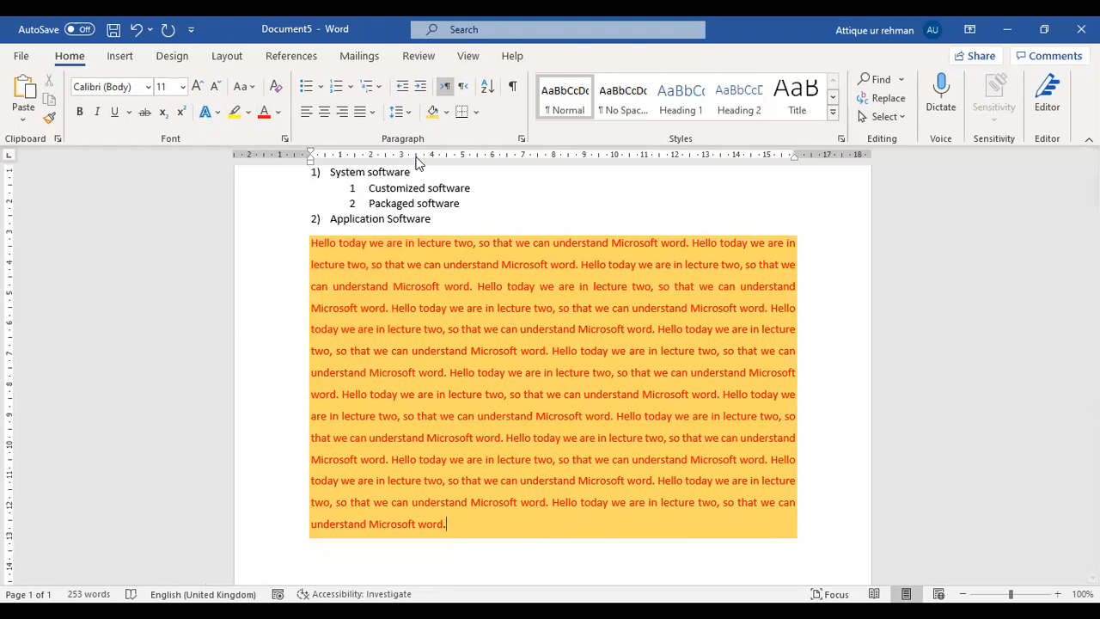
# Look over the available border options for the shaded paragraph without applying any
pyautogui.click(476, 112)
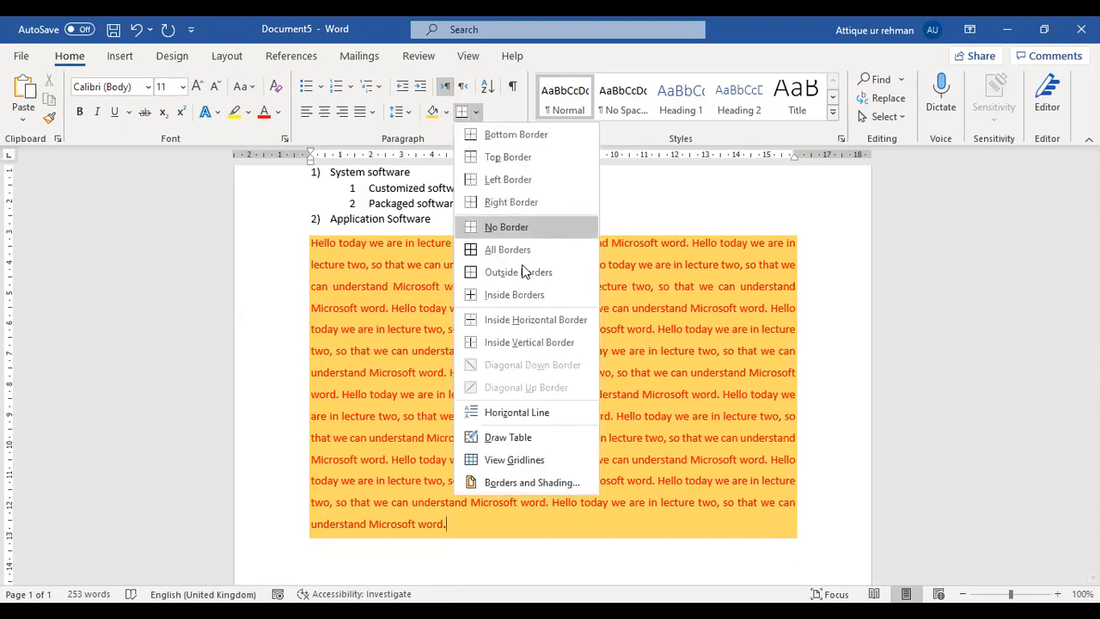
pyautogui.click(313, 236)
pyautogui.moveTo(311, 243); pyautogui.dragTo(449, 525)
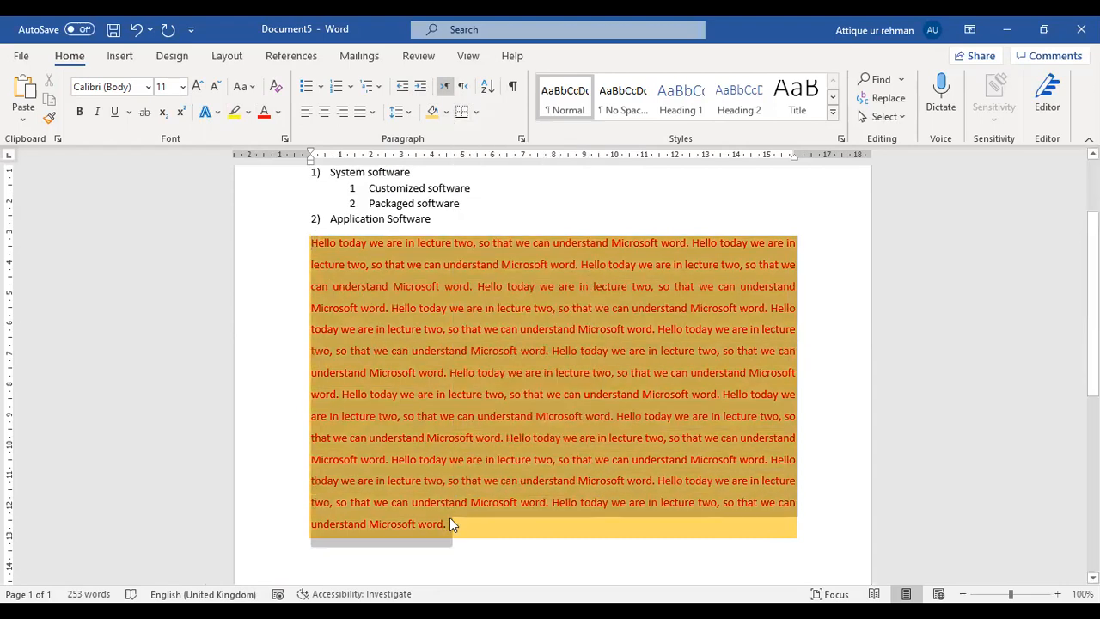
pyautogui.click(477, 117)
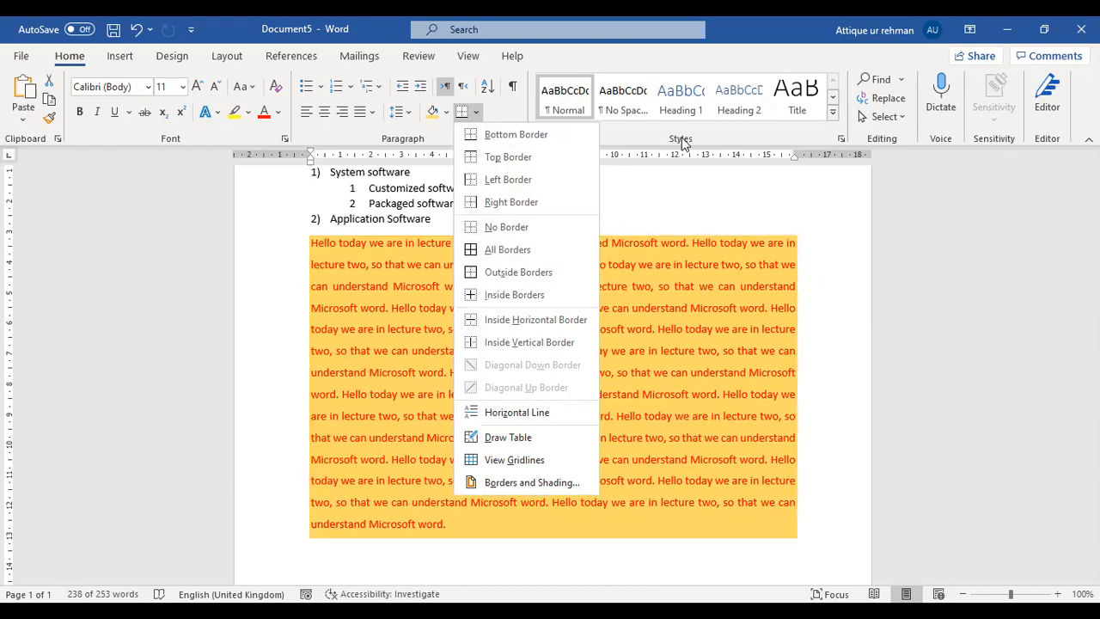
pyautogui.click(803, 242)
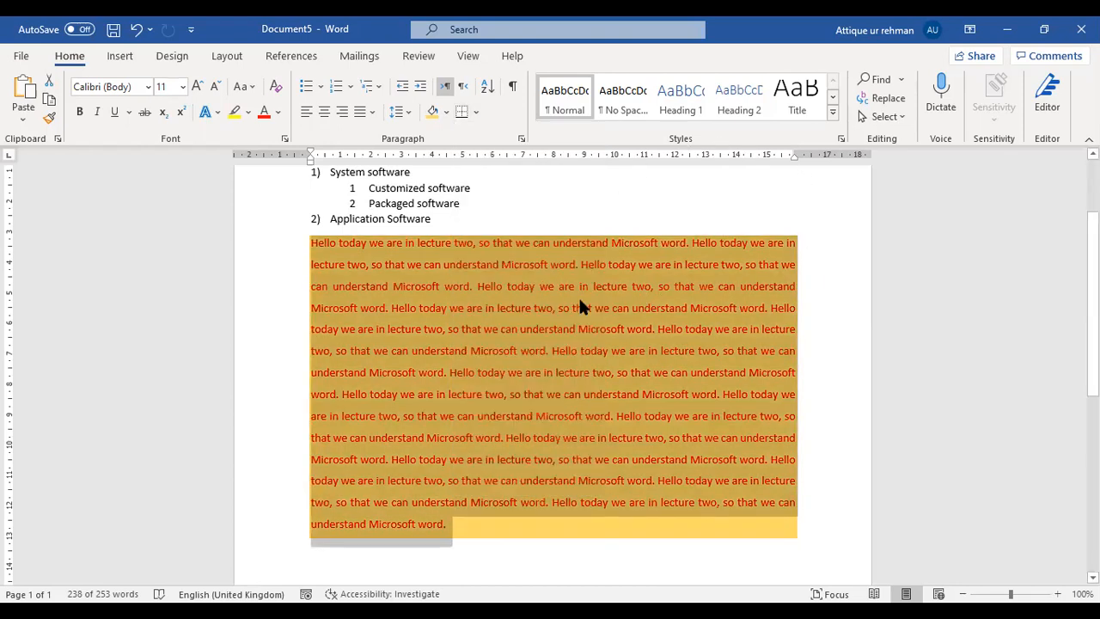
pyautogui.click(556, 325)
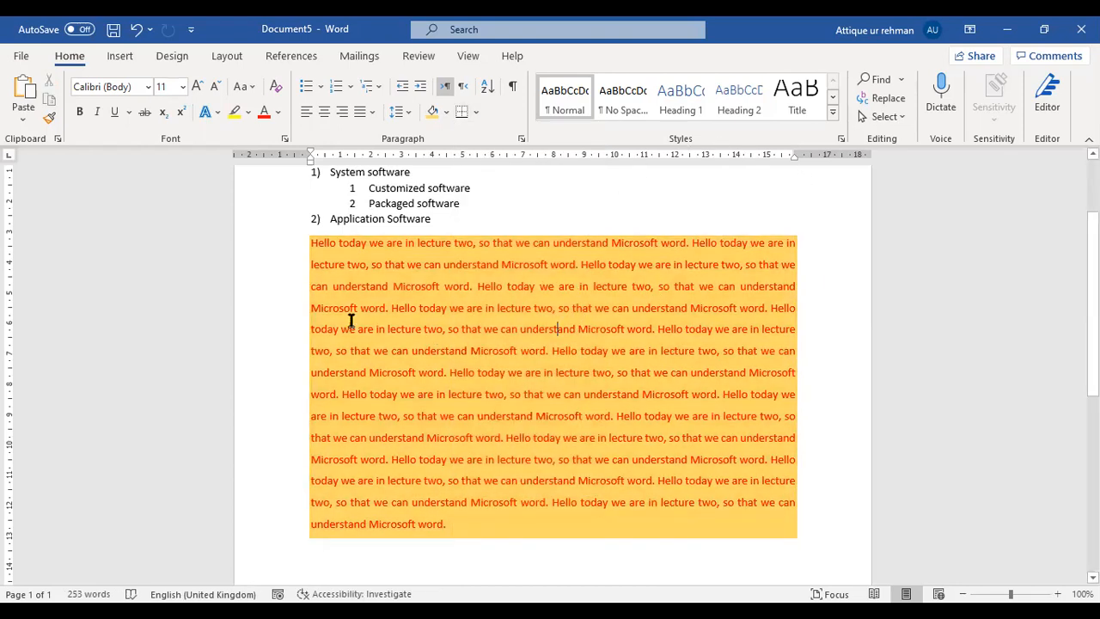
# Split the shaded paragraph before "Microsoft word." on its fourth line and apply All Borders to both parts
pyautogui.click(314, 310)
pyautogui.press('Return')
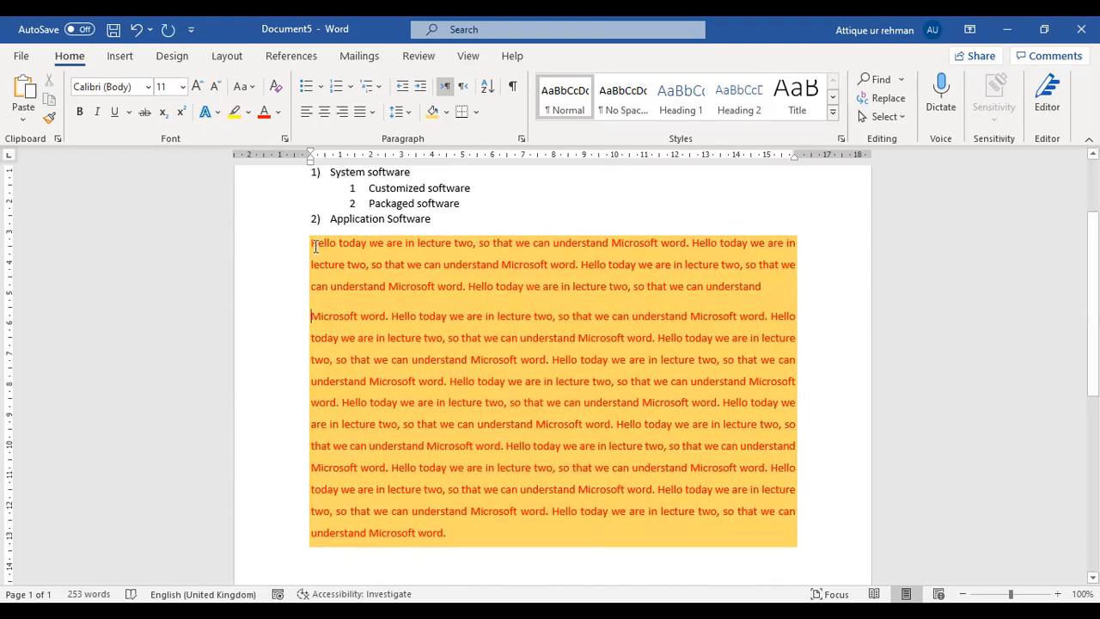
pyautogui.moveTo(311, 241); pyautogui.dragTo(468, 543)
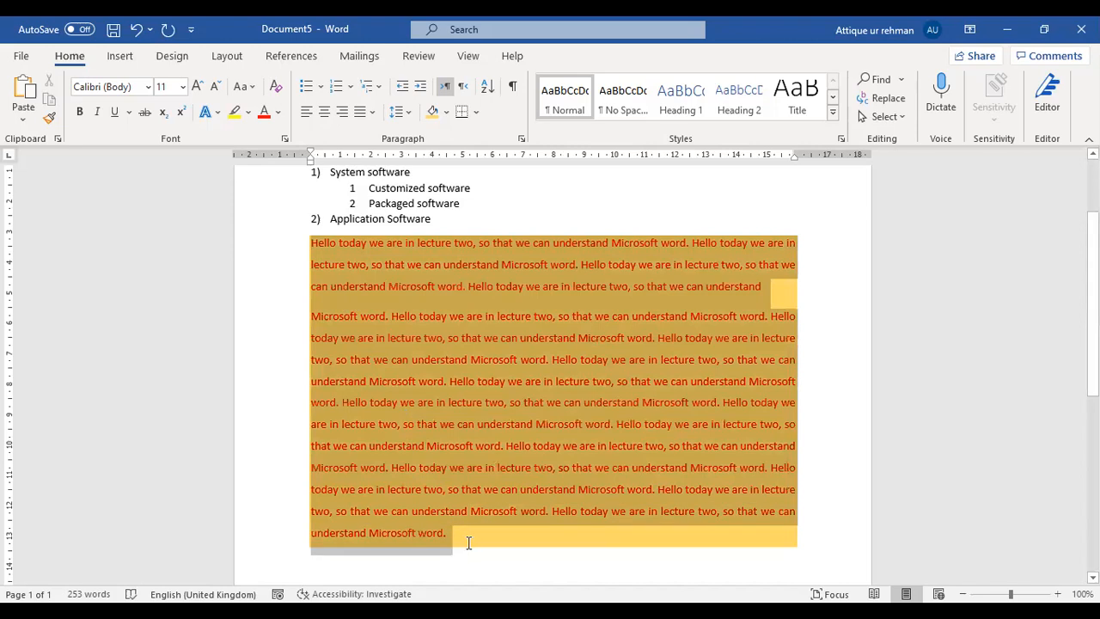
pyautogui.click(478, 117)
pyautogui.click(508, 248)
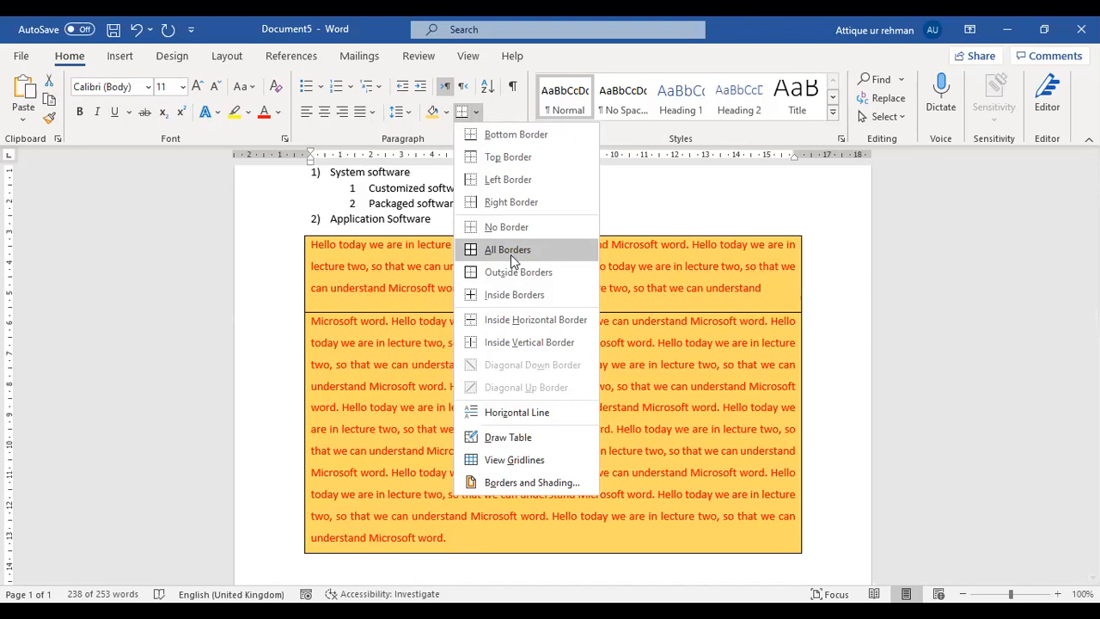
pyautogui.click(511, 251)
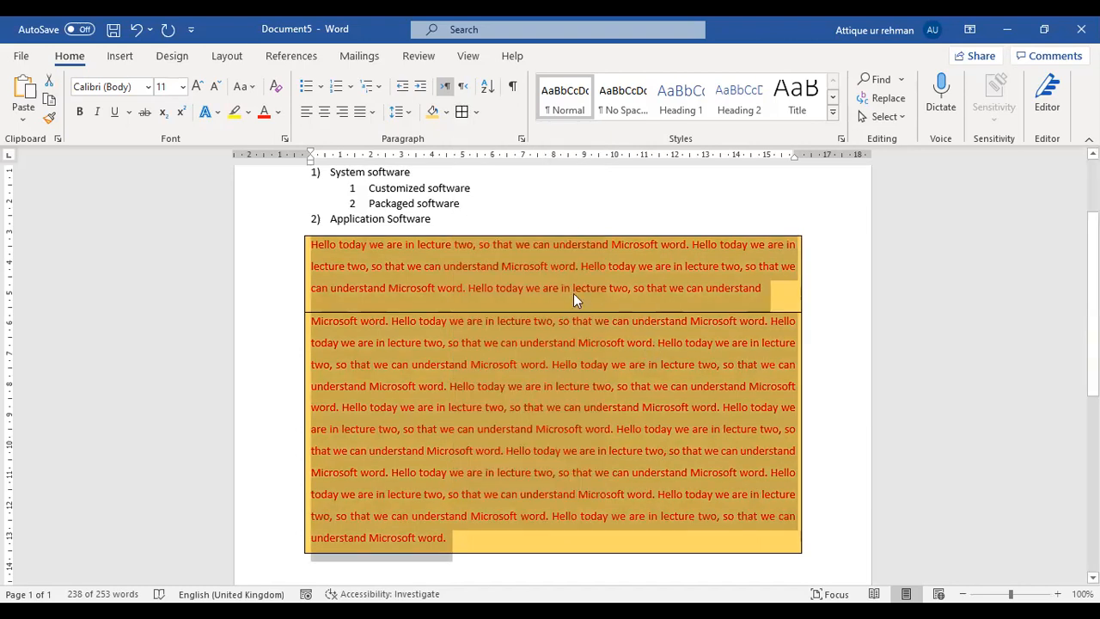
# Undo the All Borders formatting and rejoin the split shaded paragraph before "Microsoft word."
pyautogui.click(630, 296)
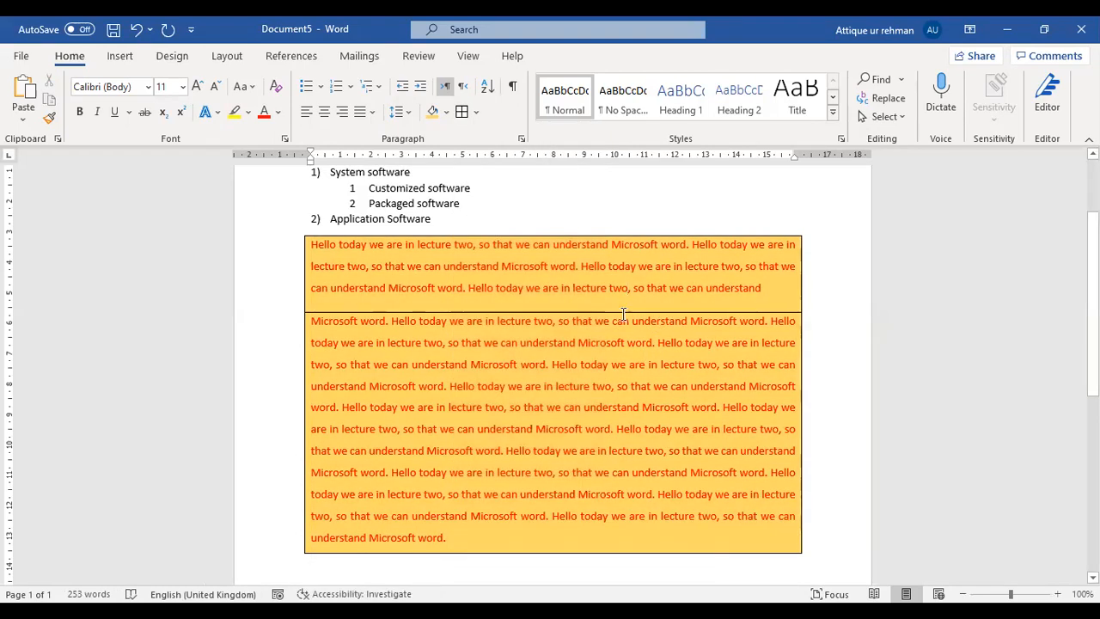
pyautogui.hotkey('ctrl', 'z')
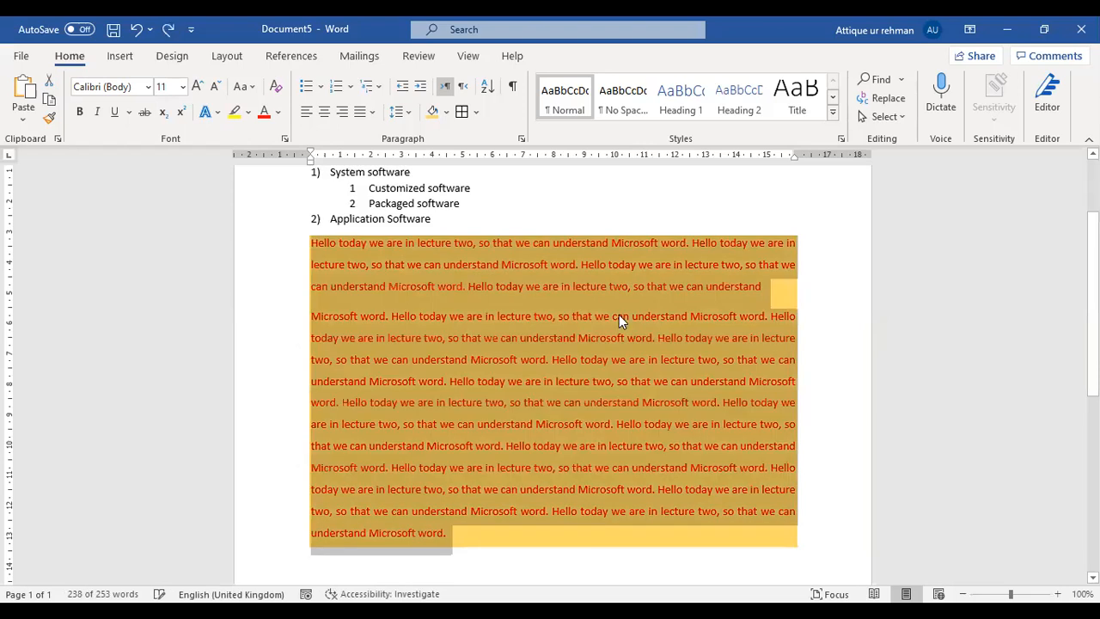
pyautogui.click(441, 307)
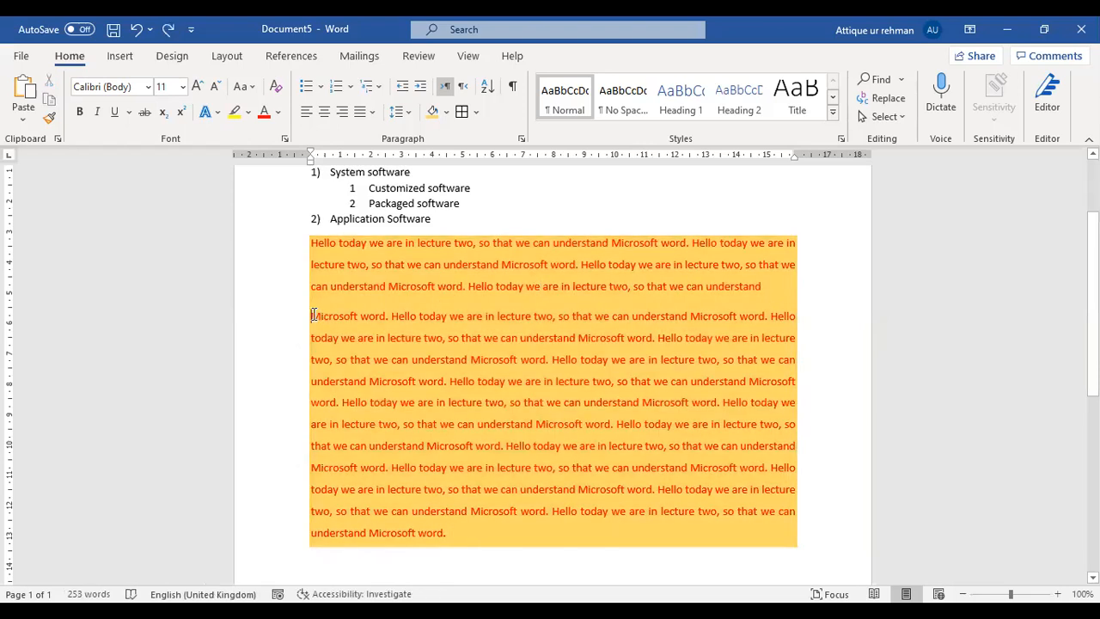
pyautogui.press('BackSpace')
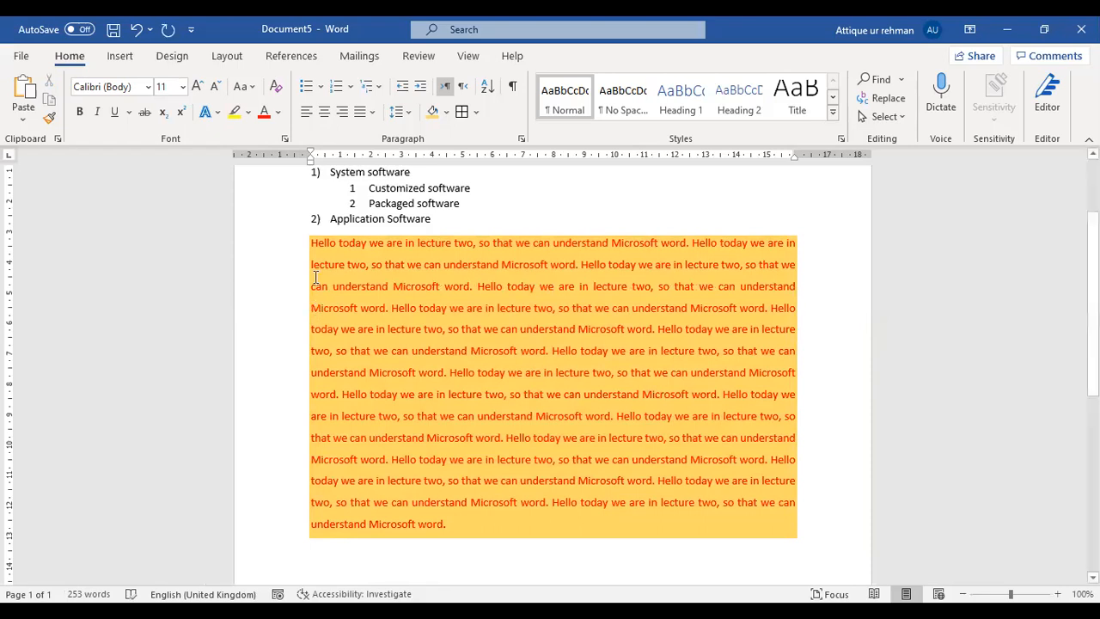
# Set up a Box page border for the whole document in a heavy multi-line style with 3 pt width
pyautogui.moveTo(313, 245); pyautogui.dragTo(446, 509)
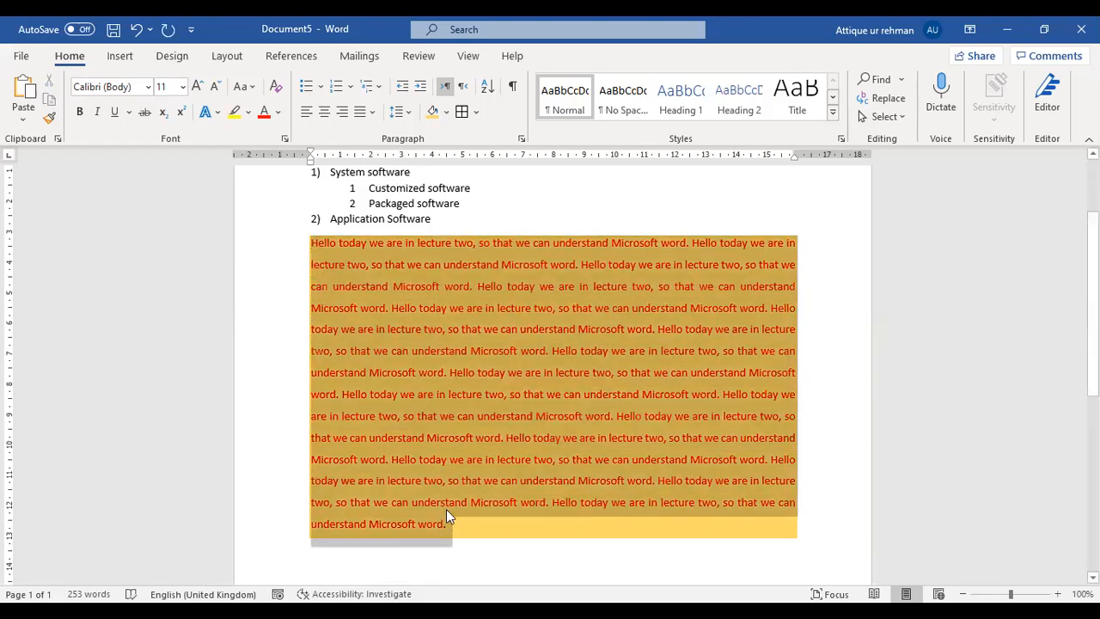
pyautogui.click(476, 112)
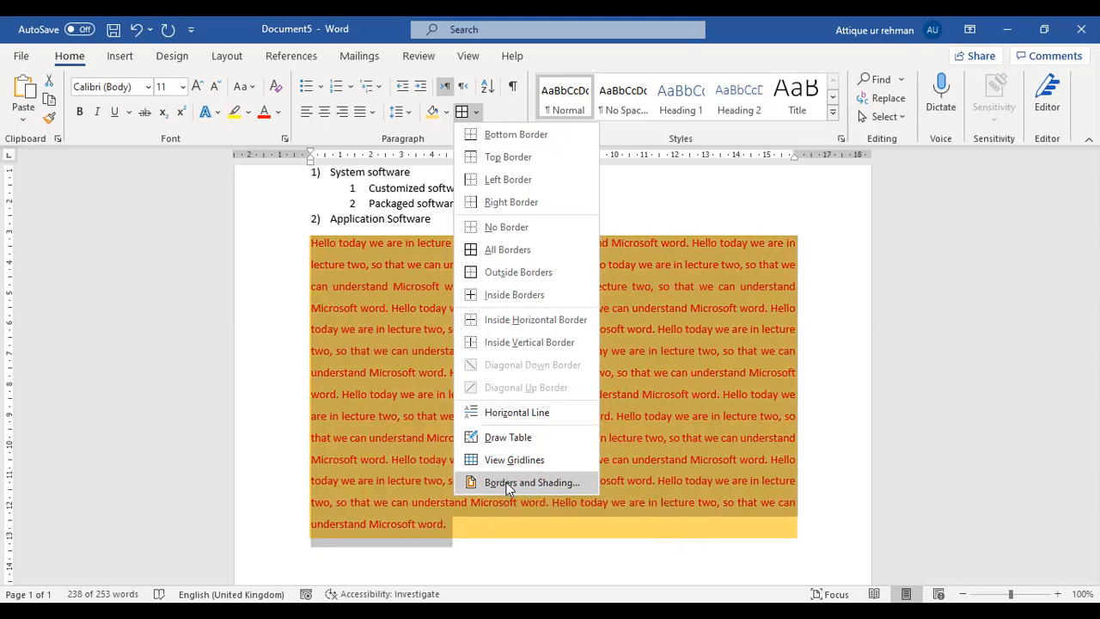
pyautogui.click(506, 483)
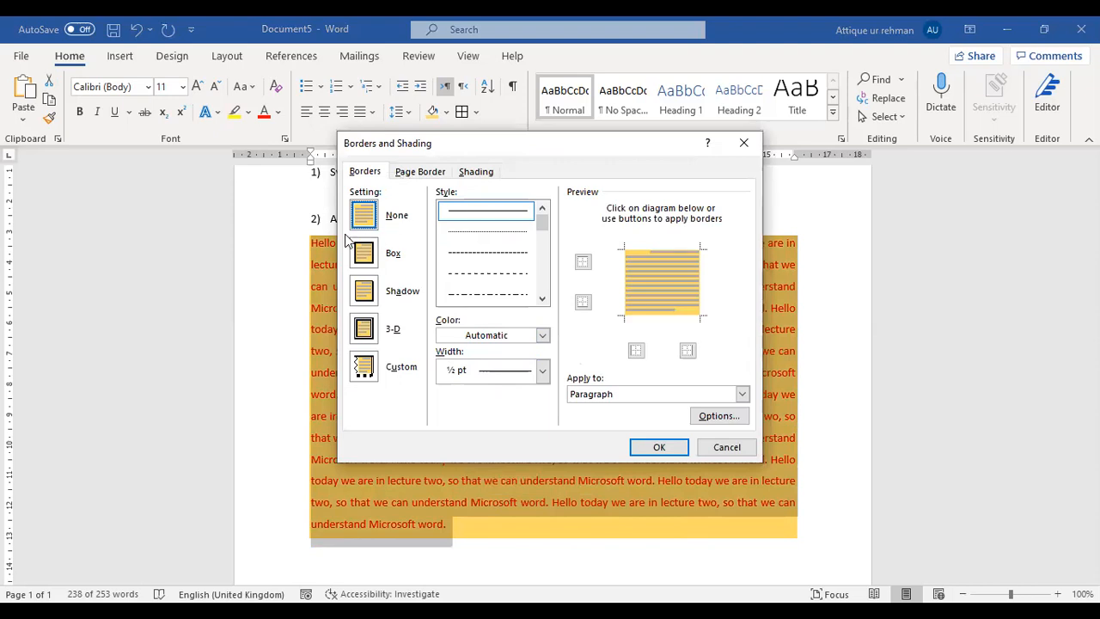
pyautogui.click(421, 173)
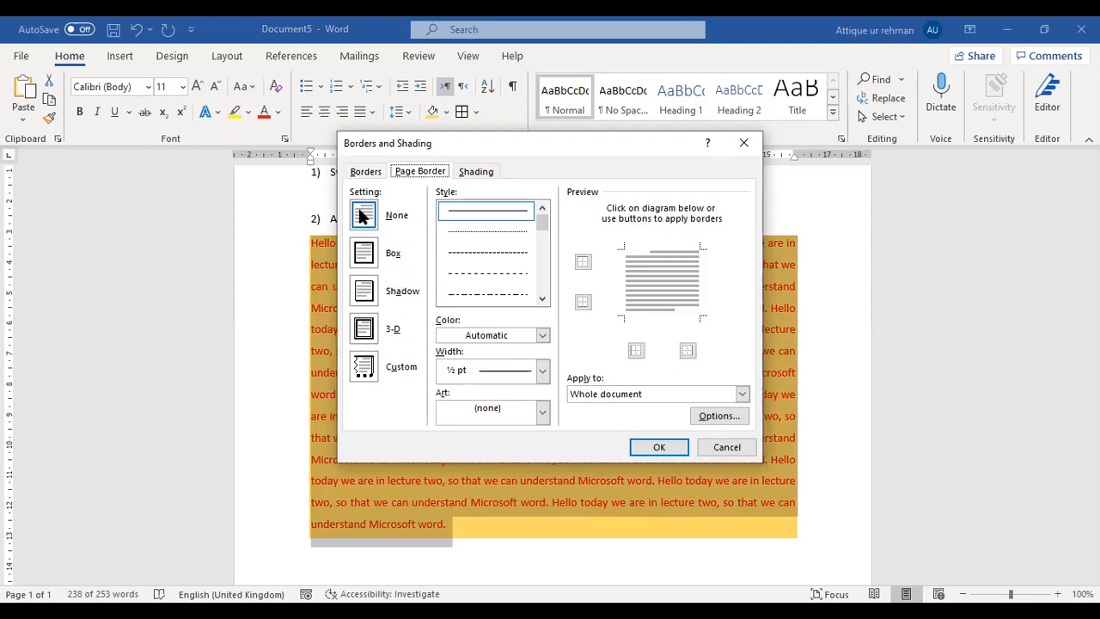
pyautogui.click(365, 255)
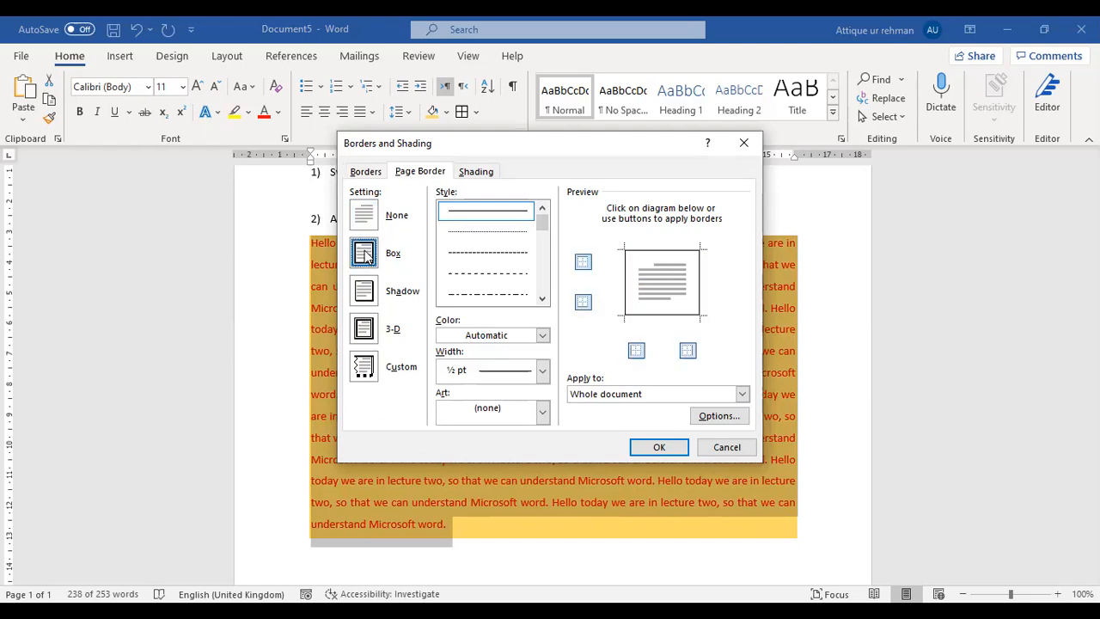
pyautogui.moveTo(542, 221)
pyautogui.mouseDown()
pyautogui.moveTo(542, 273)
pyautogui.moveTo(542, 251)
pyautogui.mouseUp()
pyautogui.click(517, 241)
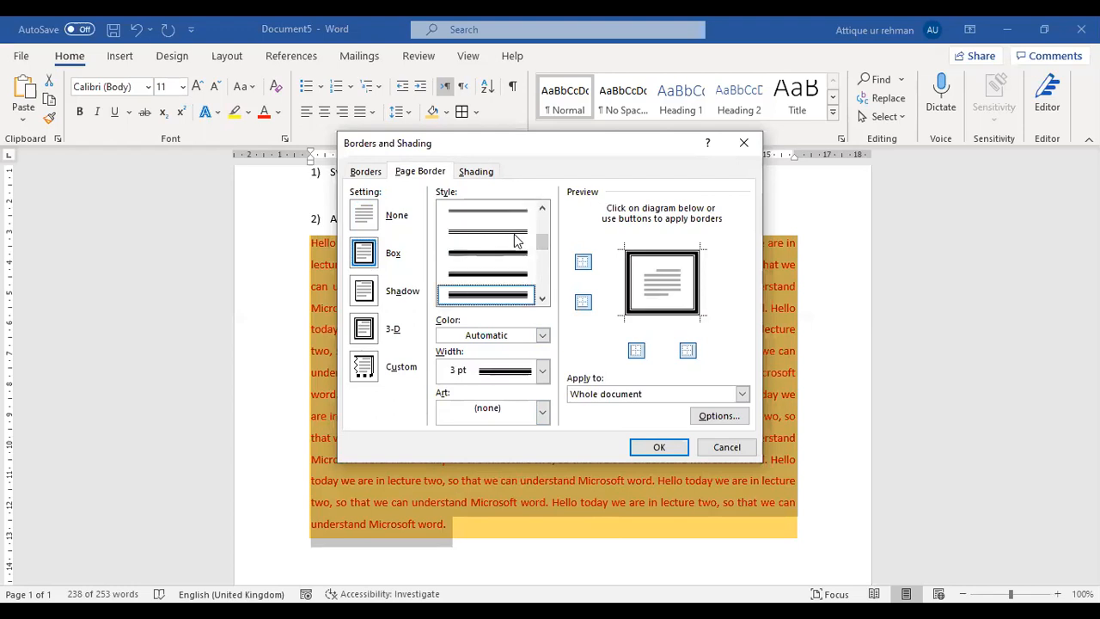
pyautogui.click(542, 372)
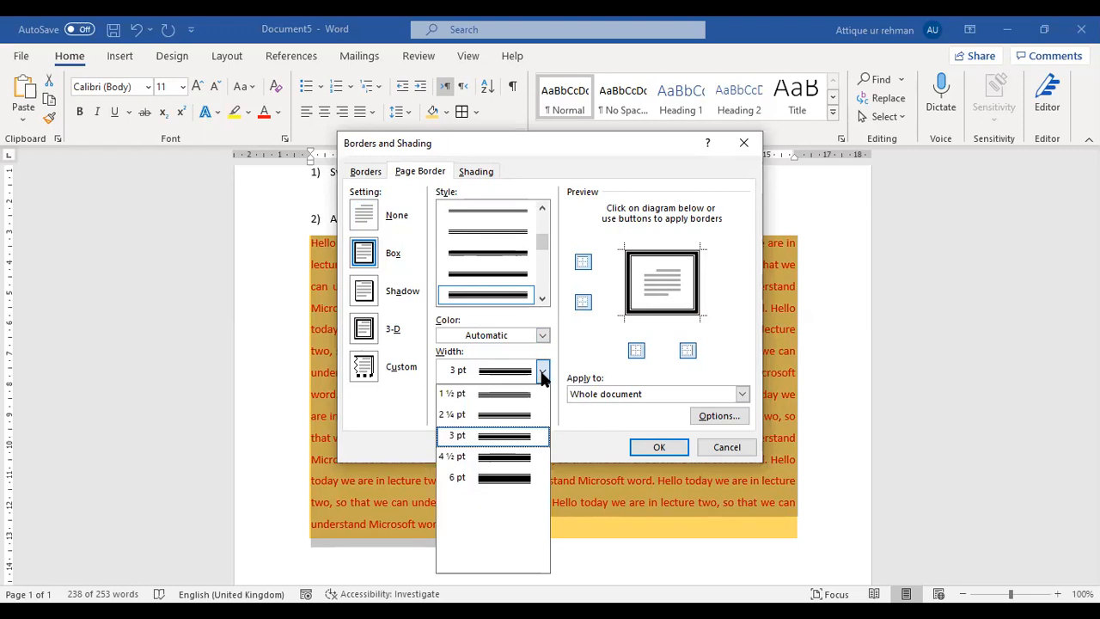
pyautogui.click(543, 377)
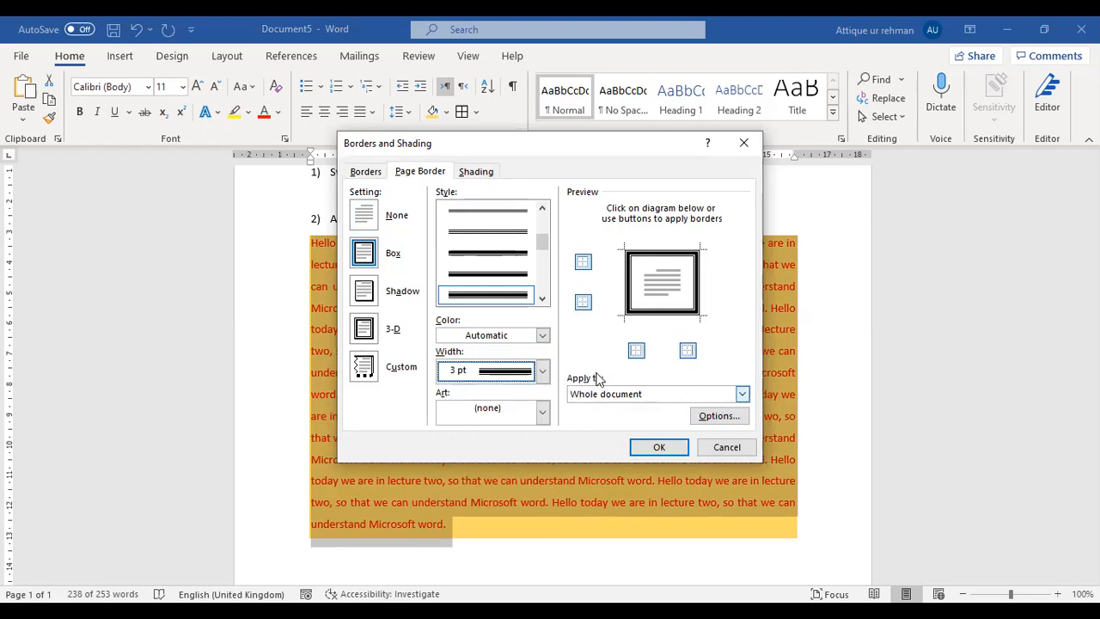
# Switch the page border's top, bottom and left edges off and on again, then apply the full border to the whole document
pyautogui.click(583, 263)
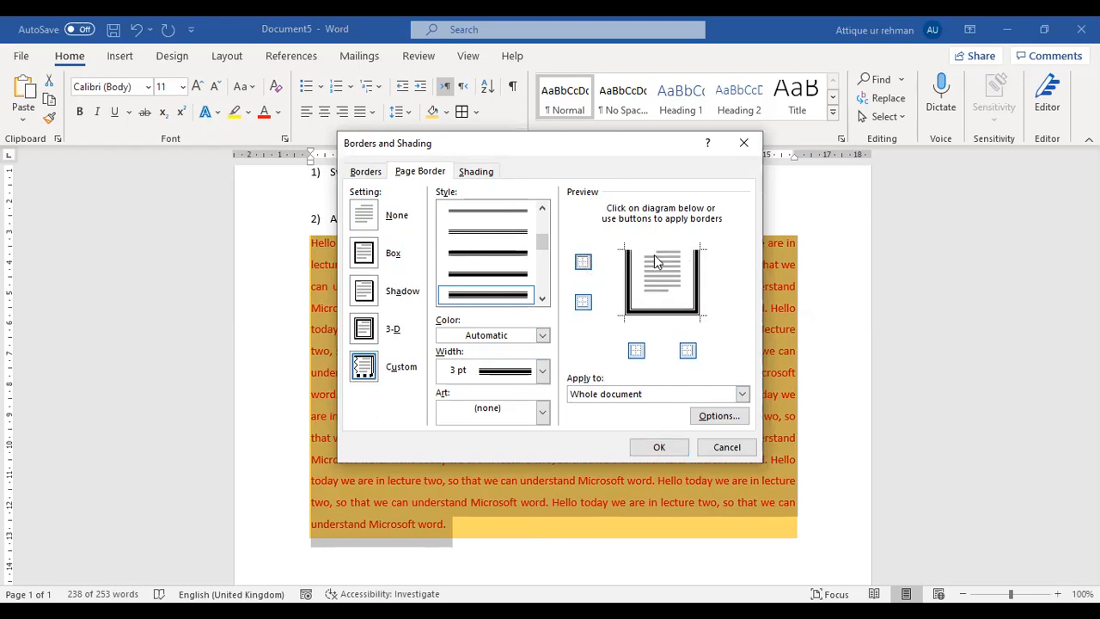
pyautogui.click(584, 303)
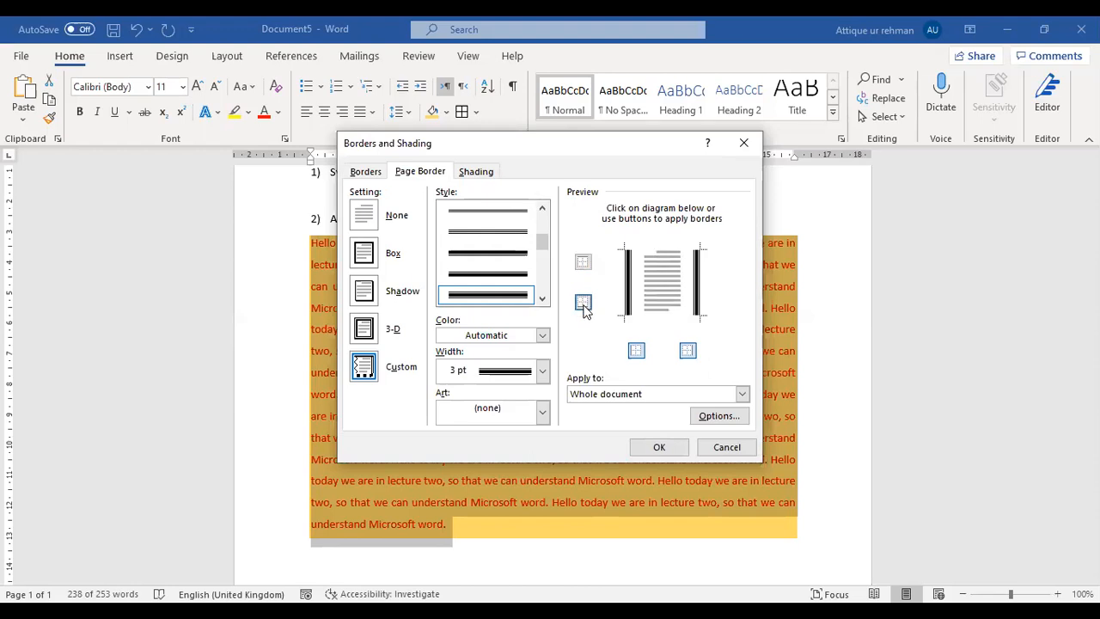
pyautogui.click(637, 352)
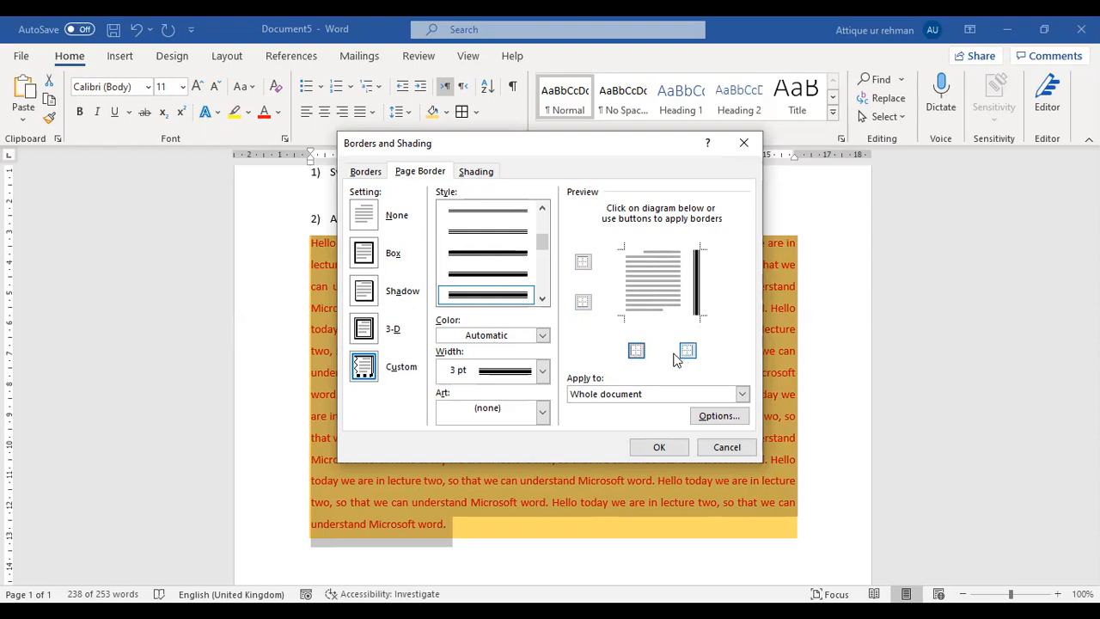
pyautogui.click(637, 354)
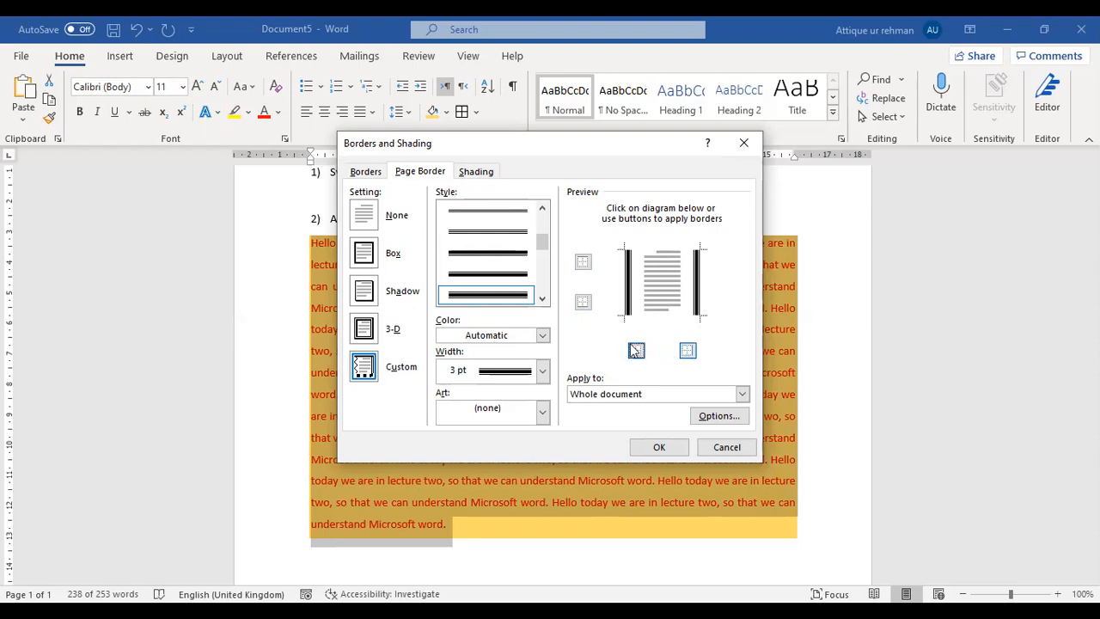
pyautogui.click(584, 303)
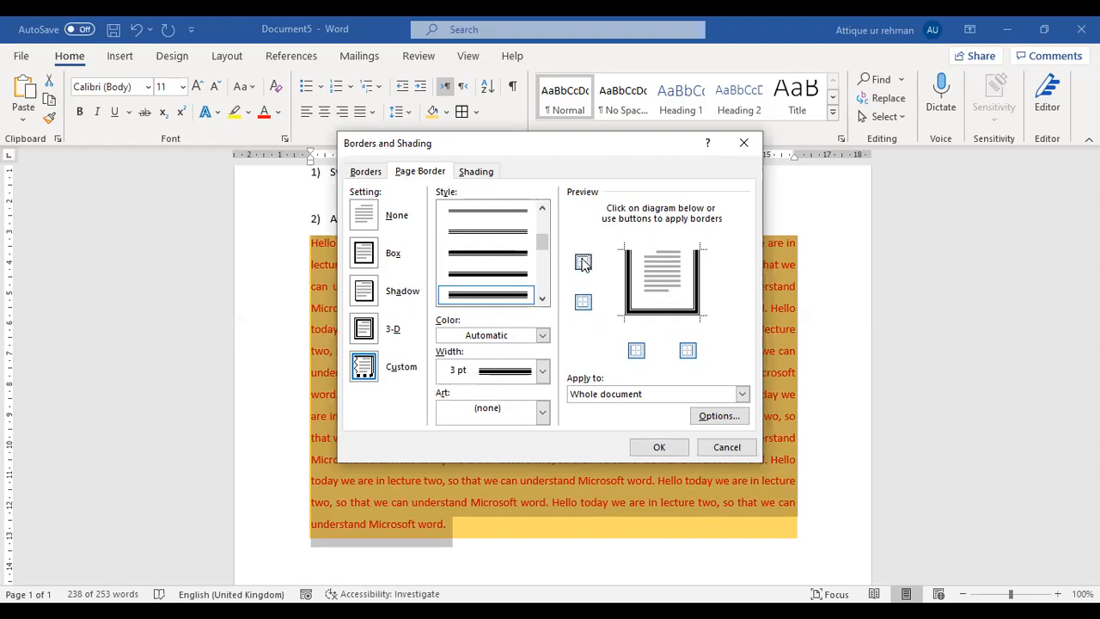
pyautogui.click(584, 262)
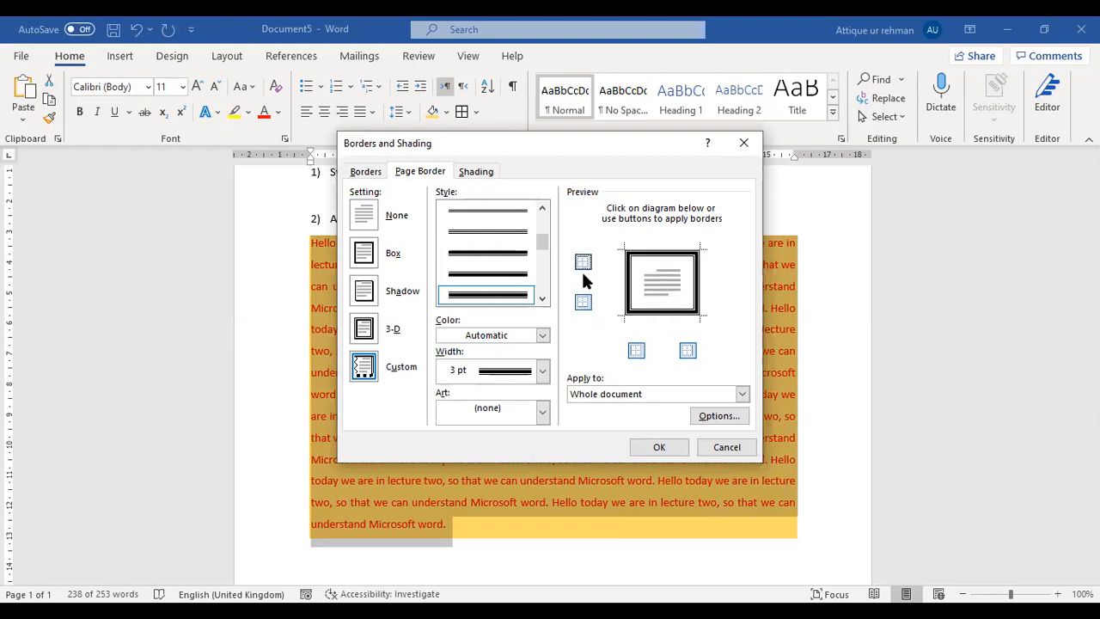
pyautogui.click(659, 449)
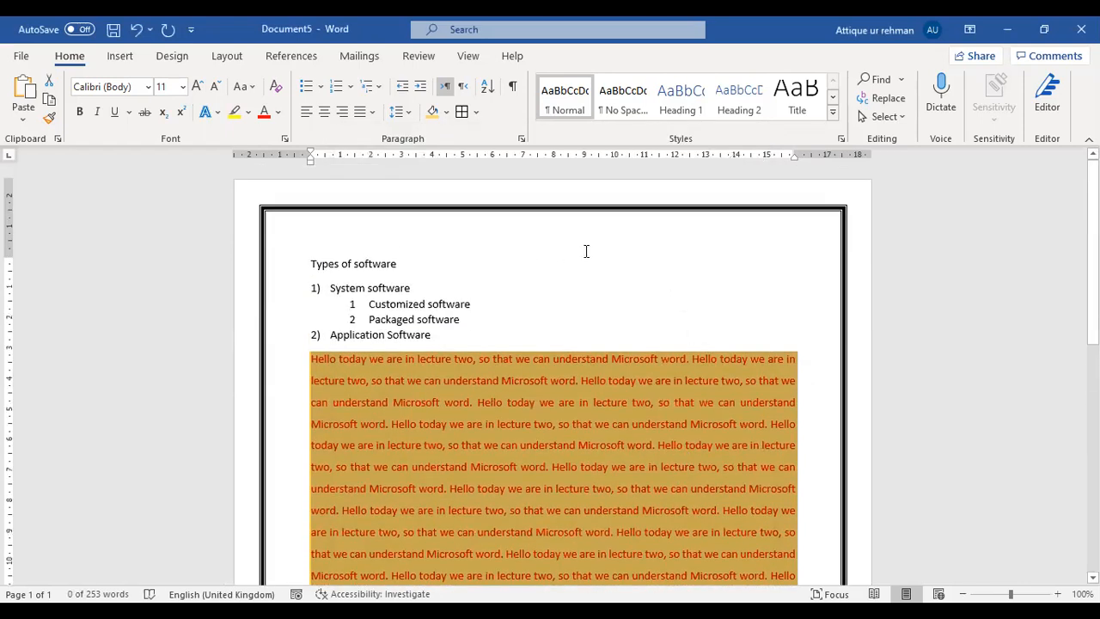
# Replace the whole document's line page border with the solid black star art border
pyautogui.click(476, 113)
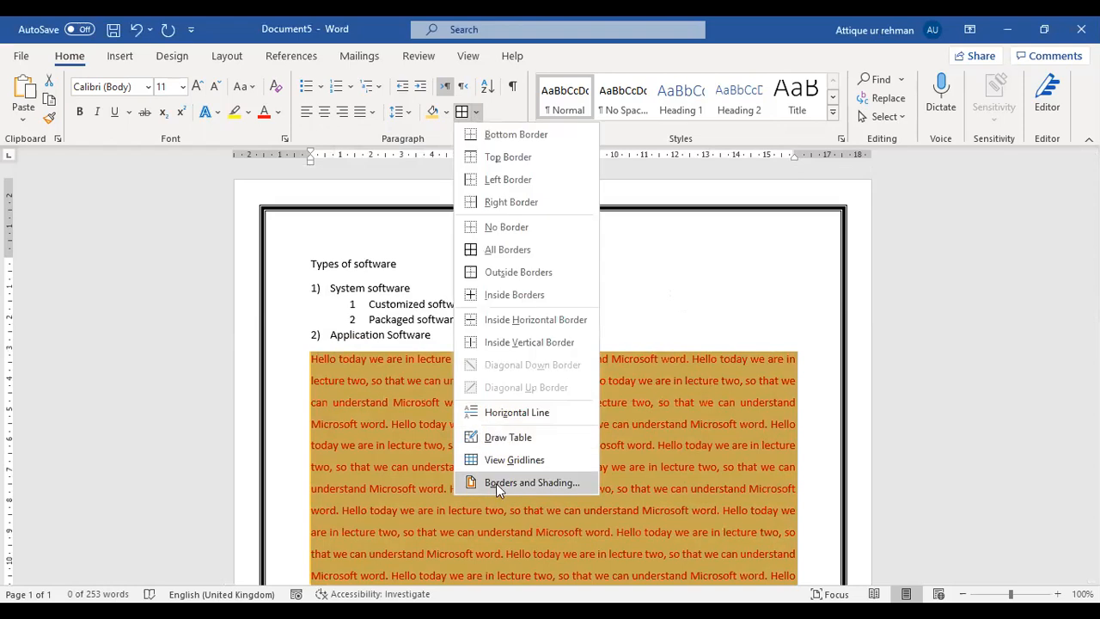
pyautogui.click(496, 483)
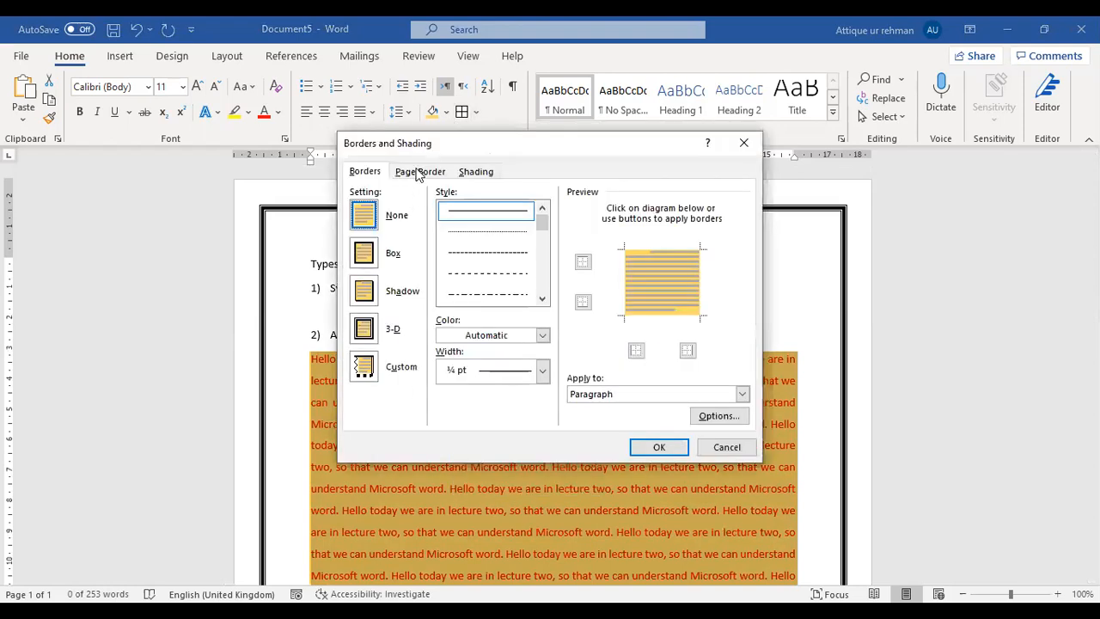
pyautogui.click(419, 172)
pyautogui.click(542, 297)
pyautogui.click(542, 297)
pyautogui.click(542, 298)
pyautogui.click(542, 297)
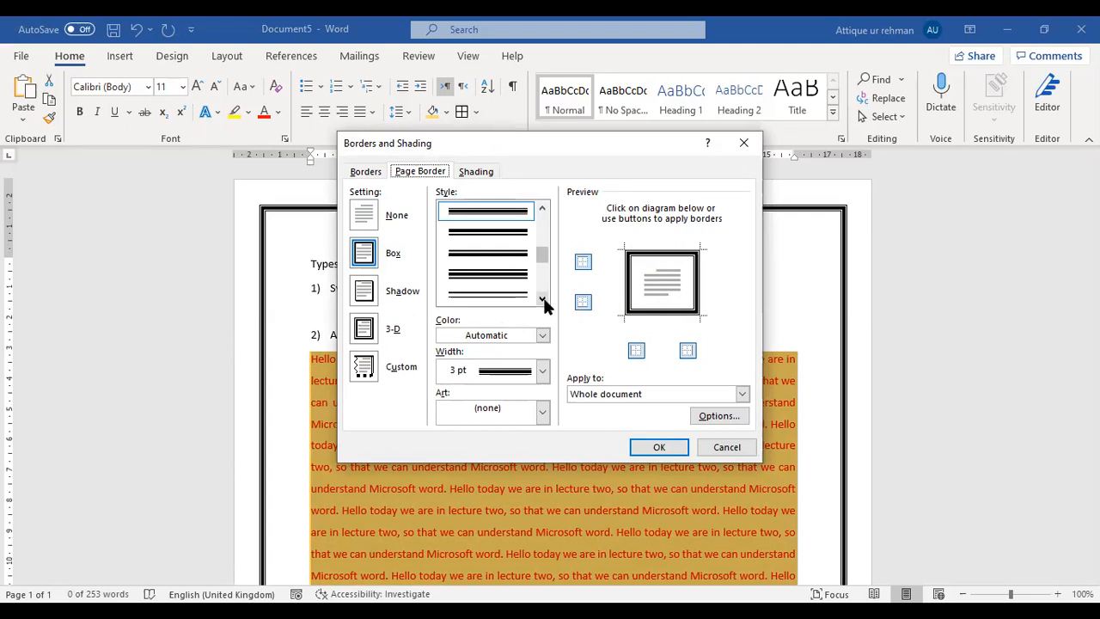
pyautogui.click(543, 412)
pyautogui.click(543, 412)
pyautogui.click(543, 412)
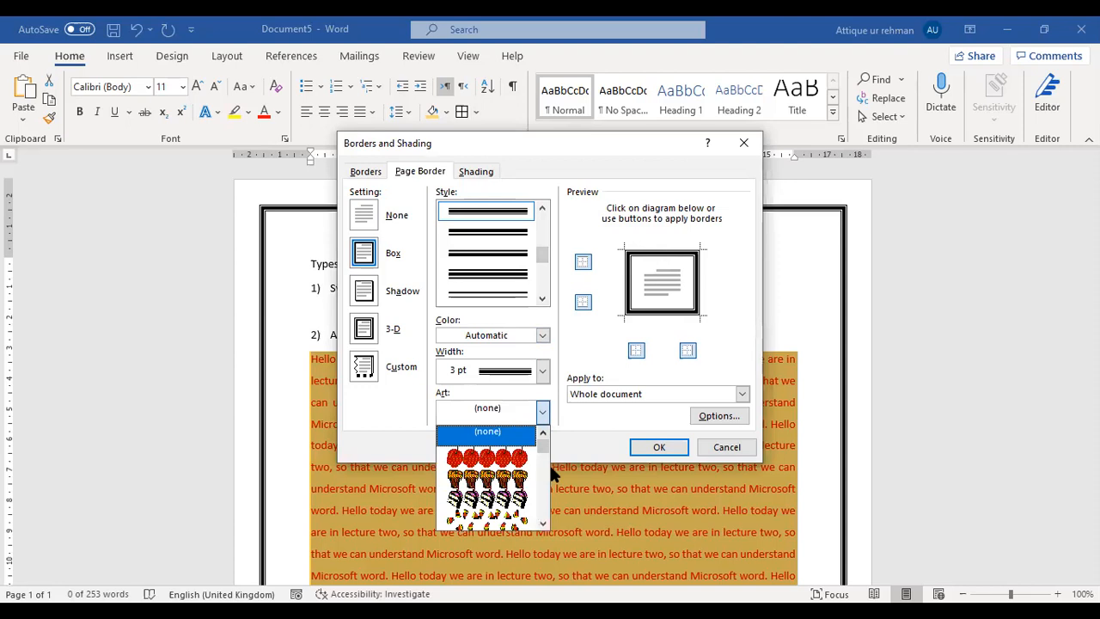
pyautogui.scroll(-5, 509, 481)
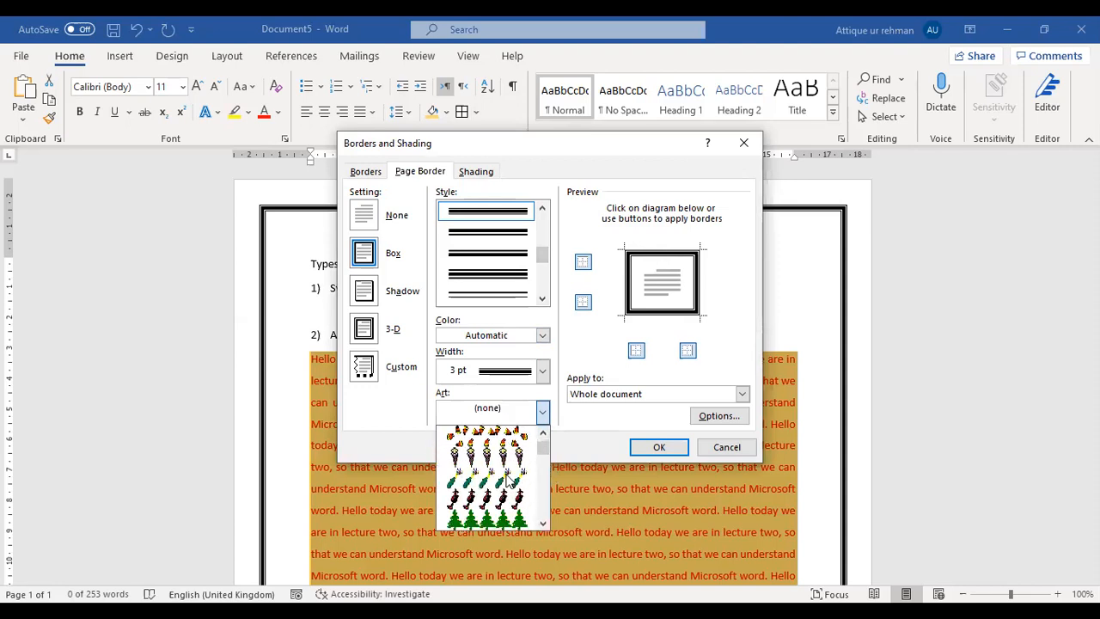
pyautogui.scroll(-3, 507, 482)
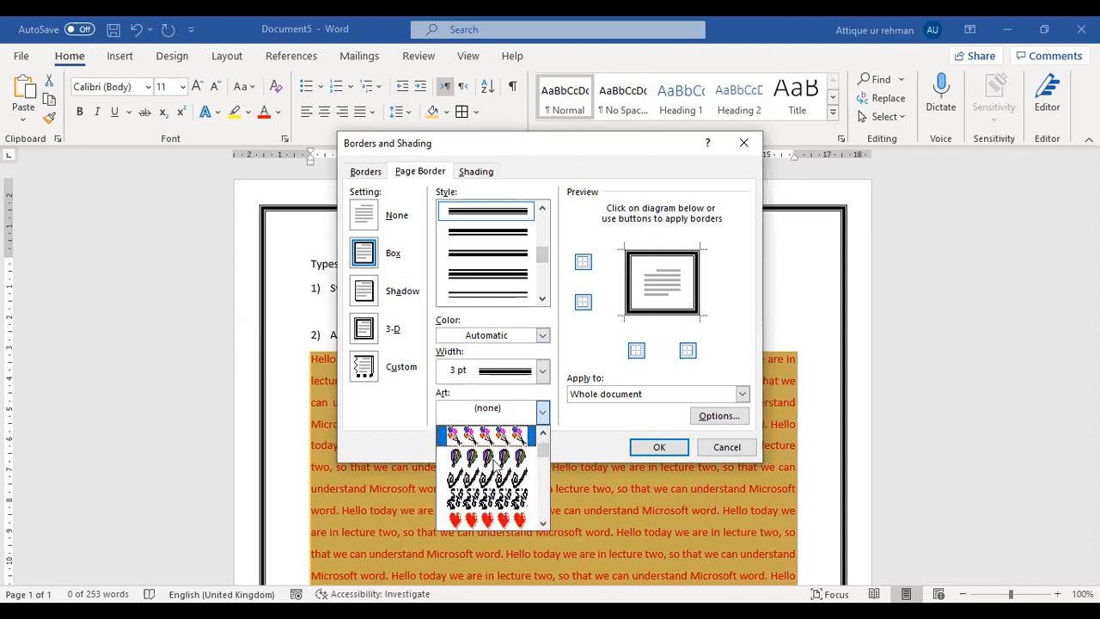
pyautogui.scroll(-5, 501, 475)
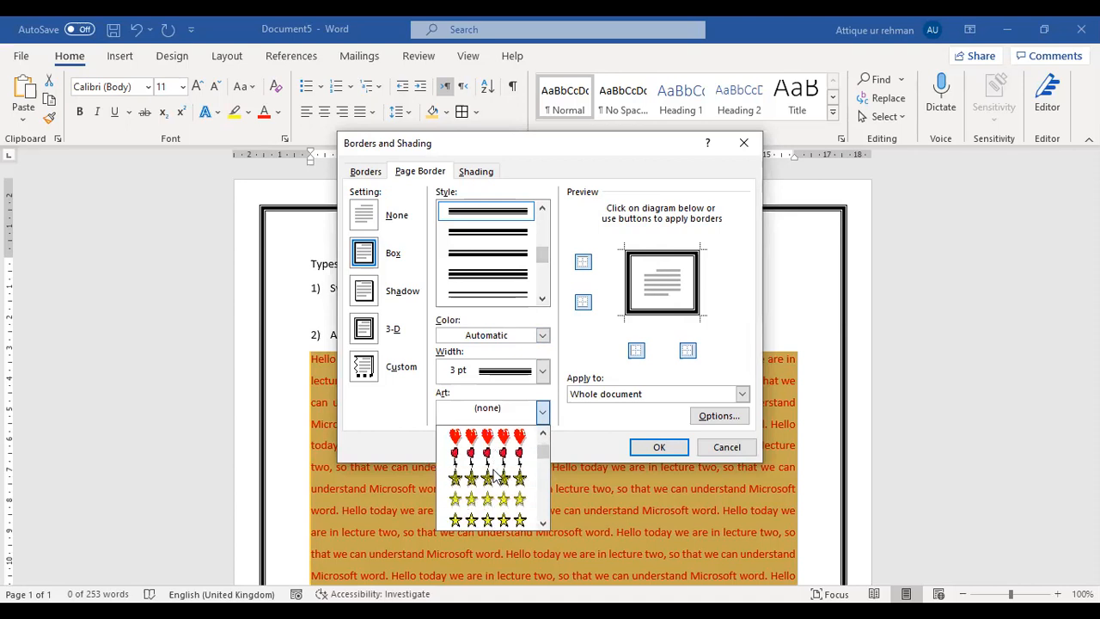
pyautogui.scroll(-5, 501, 477)
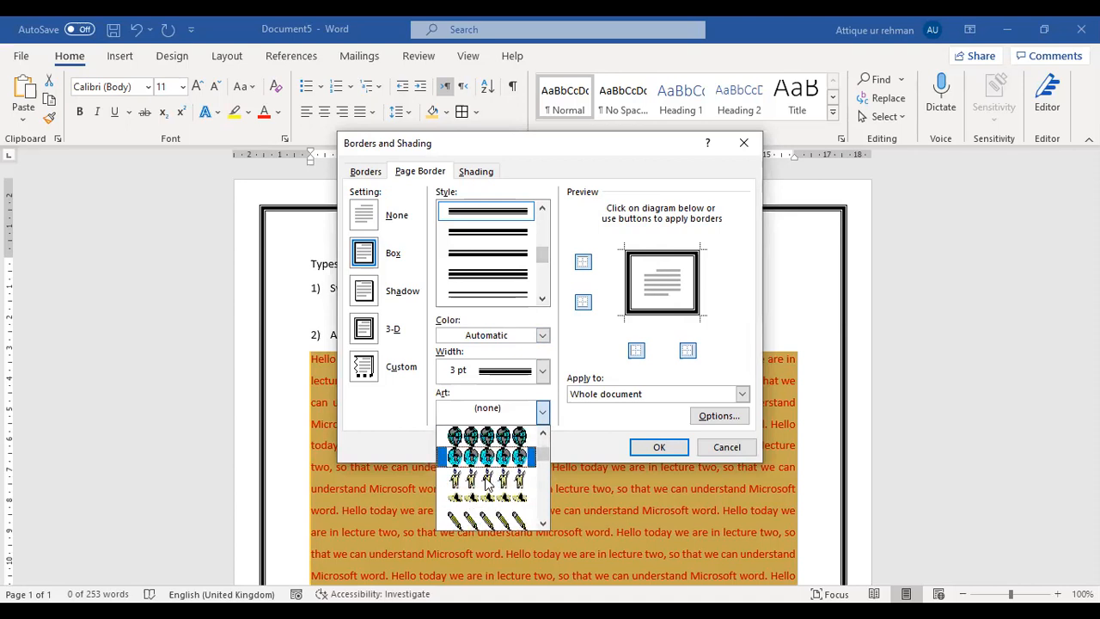
pyautogui.scroll(-2, 486, 484)
pyautogui.scroll(-6, 486, 481)
pyautogui.scroll(-2, 487, 483)
pyautogui.scroll(-6, 486, 484)
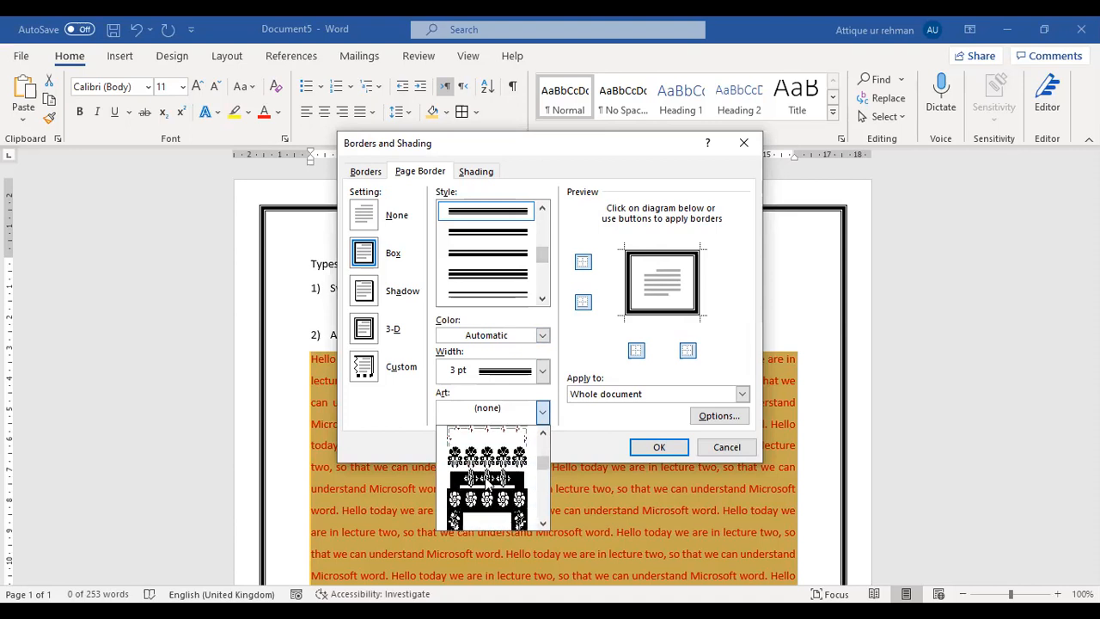
pyautogui.scroll(-5, 487, 482)
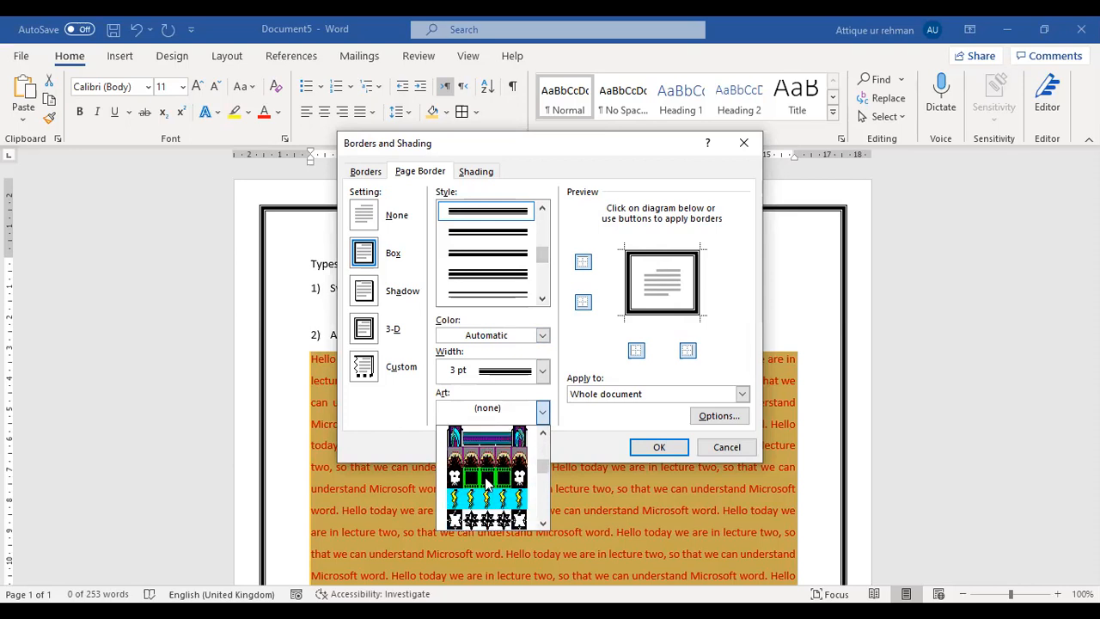
pyautogui.scroll(-6, 487, 483)
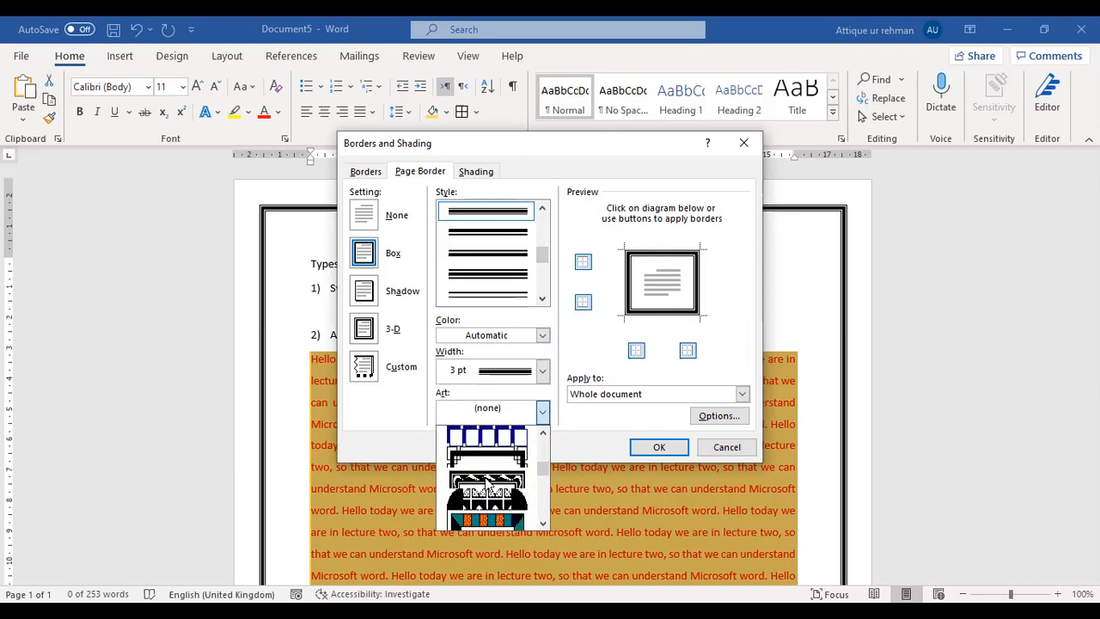
pyautogui.scroll(-6, 487, 484)
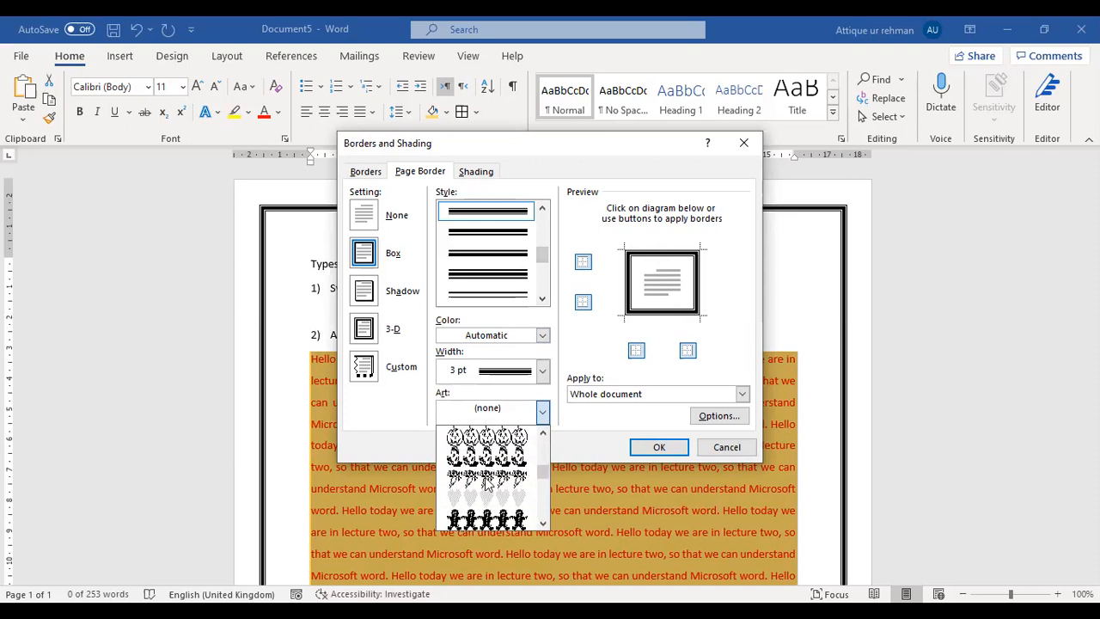
pyautogui.scroll(-5, 486, 483)
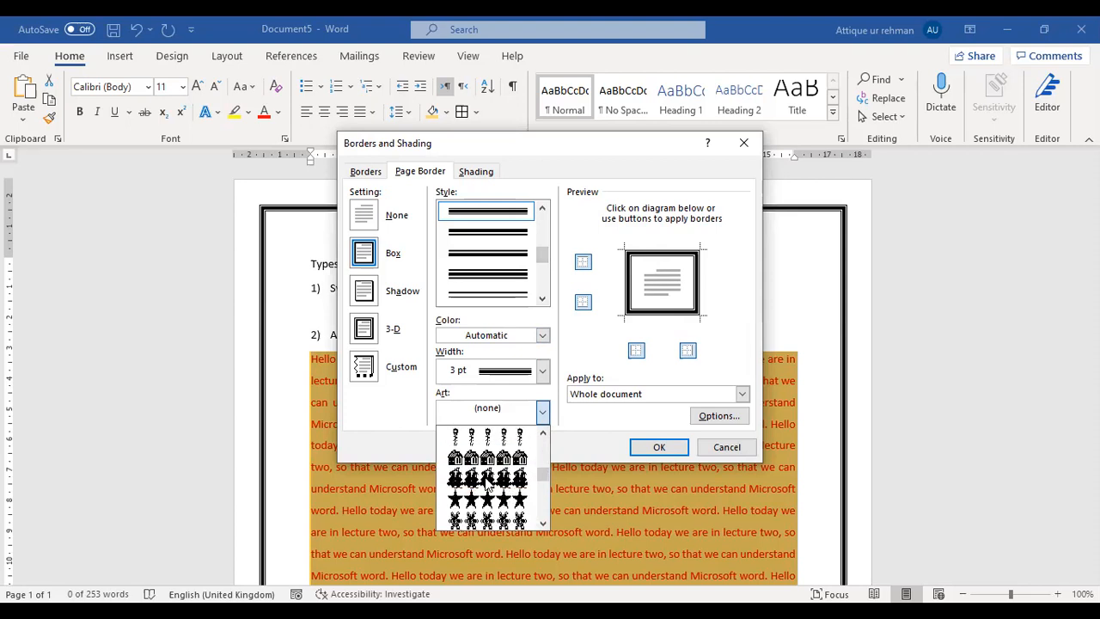
pyautogui.click(487, 458)
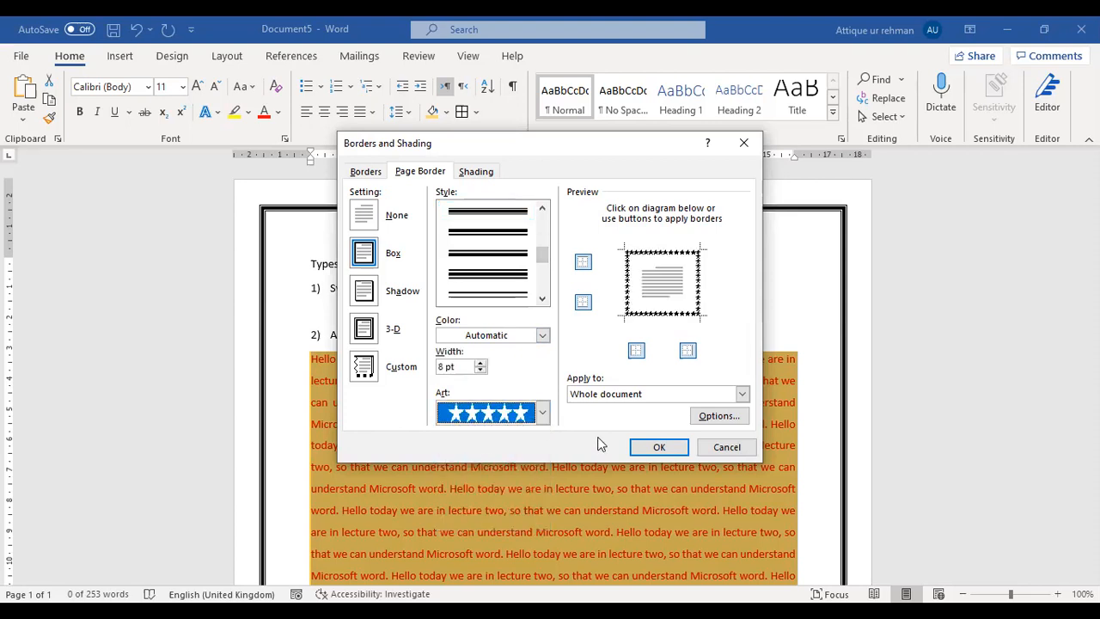
pyautogui.click(655, 447)
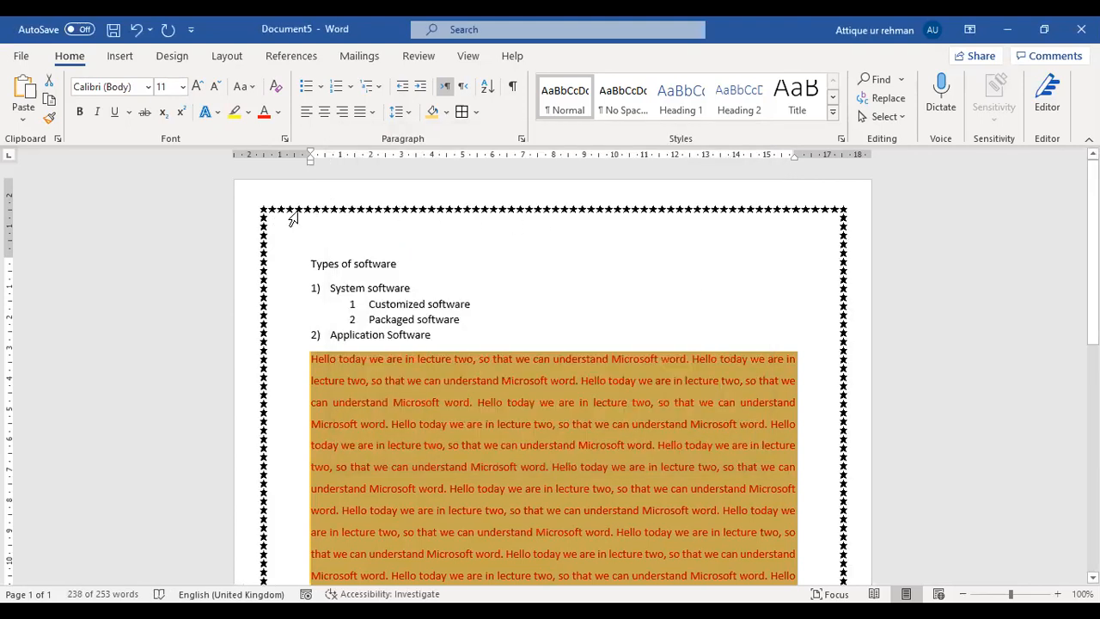
pyautogui.moveTo(350, 219); pyautogui.dragTo(413, 219)
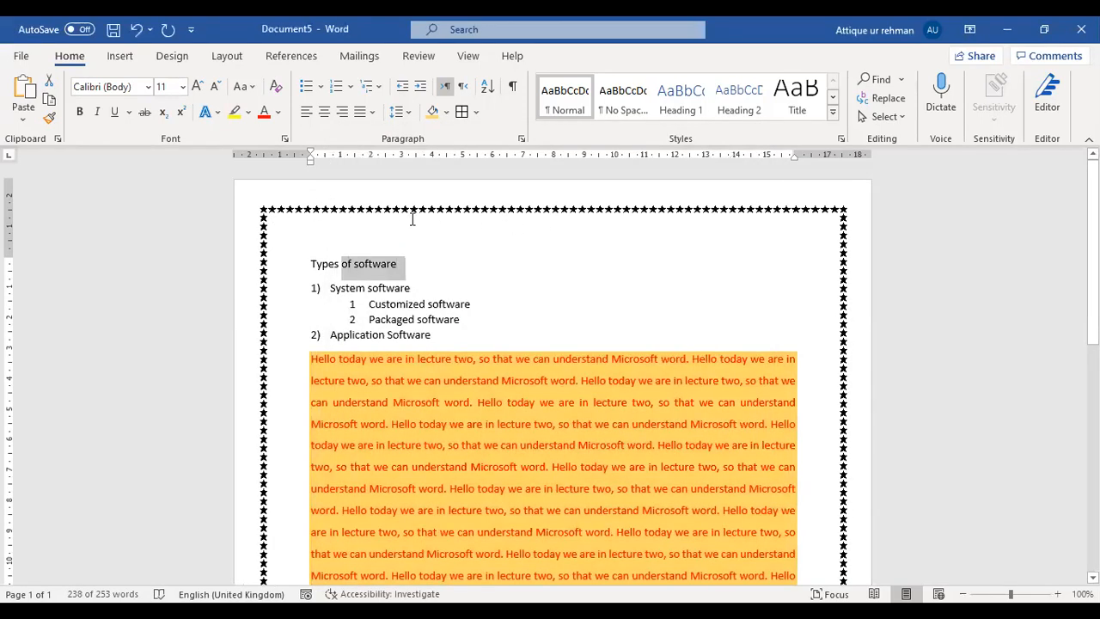
# Choose the yellow star with black outline as the page border art for the whole document
pyautogui.click(457, 319)
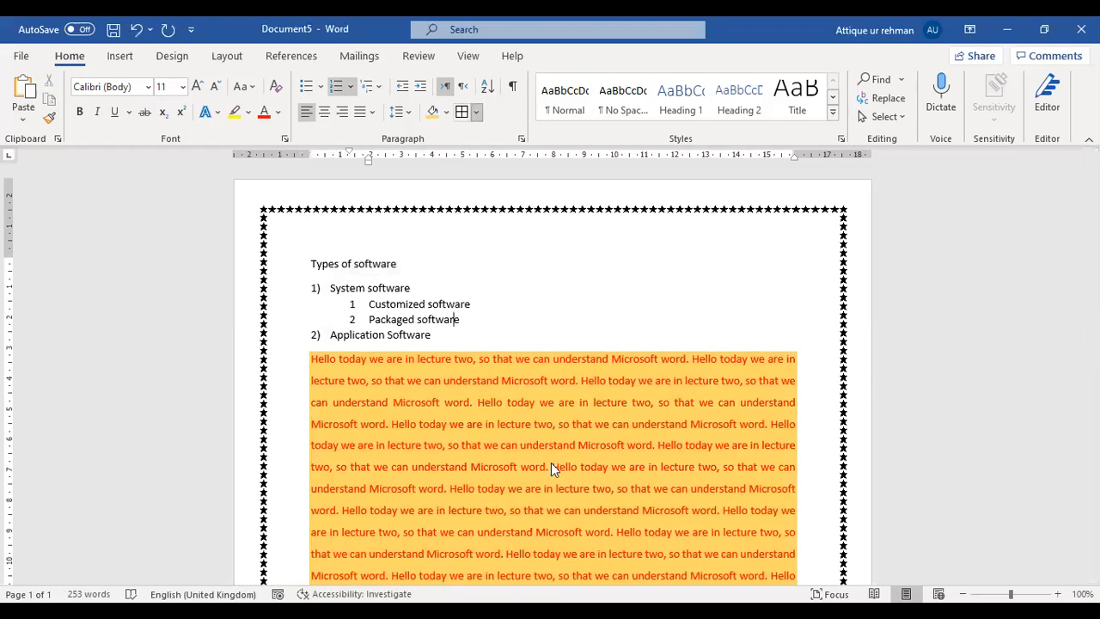
pyautogui.click(404, 174)
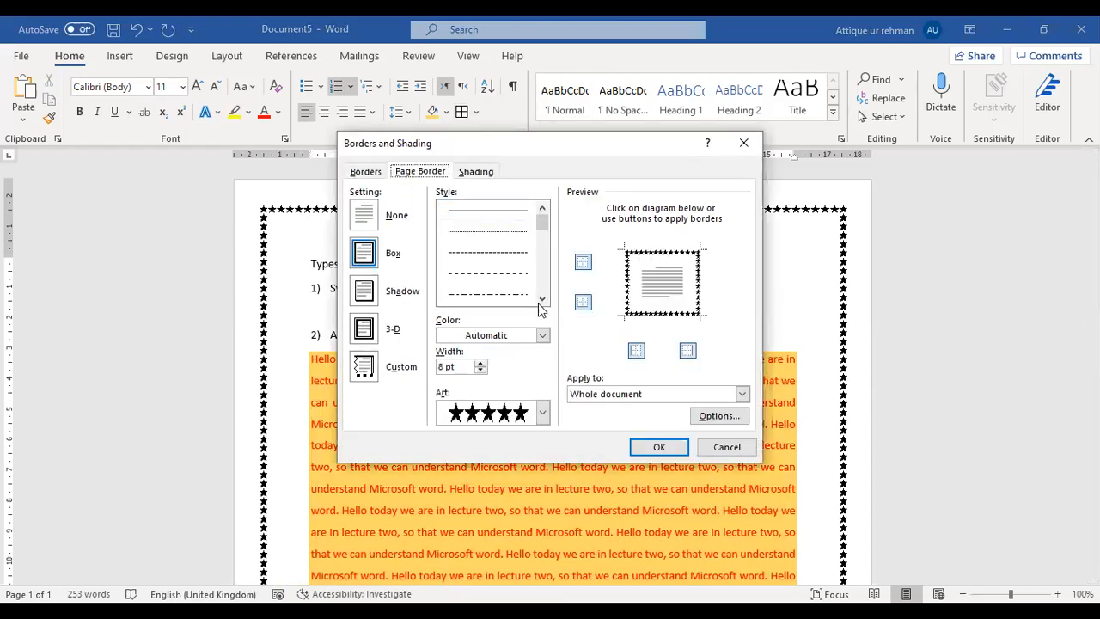
pyautogui.click(542, 413)
pyautogui.scroll(-5, 543, 468)
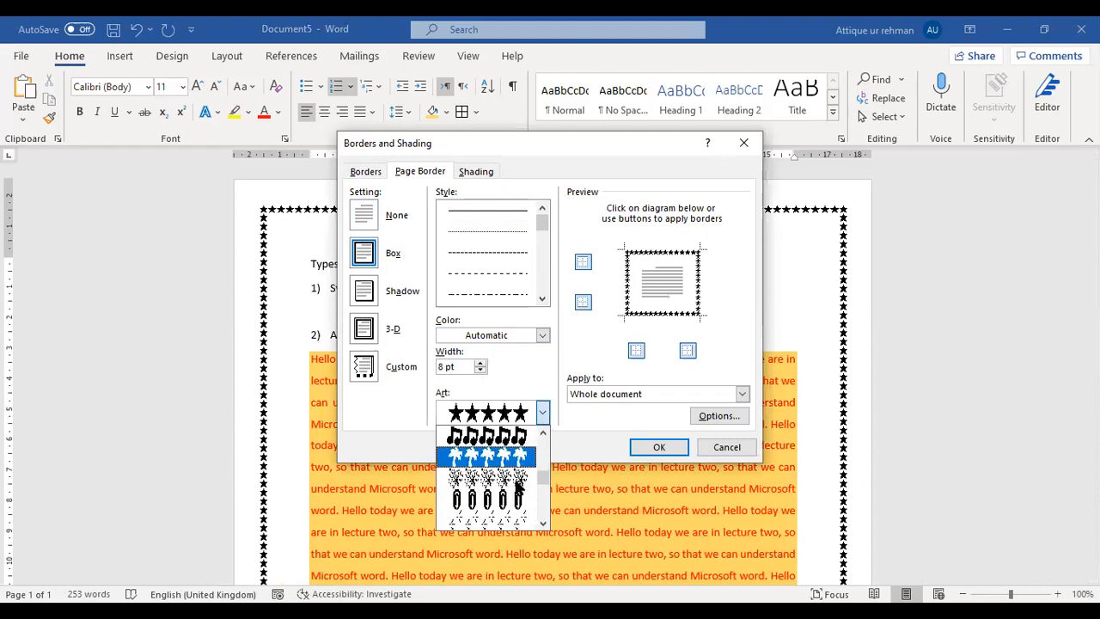
pyautogui.moveTo(543, 479)
pyautogui.mouseDown()
pyautogui.moveTo(543, 516)
pyautogui.moveTo(555, 458)
pyautogui.moveTo(544, 464)
pyautogui.moveTo(543, 453)
pyautogui.mouseUp()
pyautogui.click(550, 446)
pyautogui.click(544, 420)
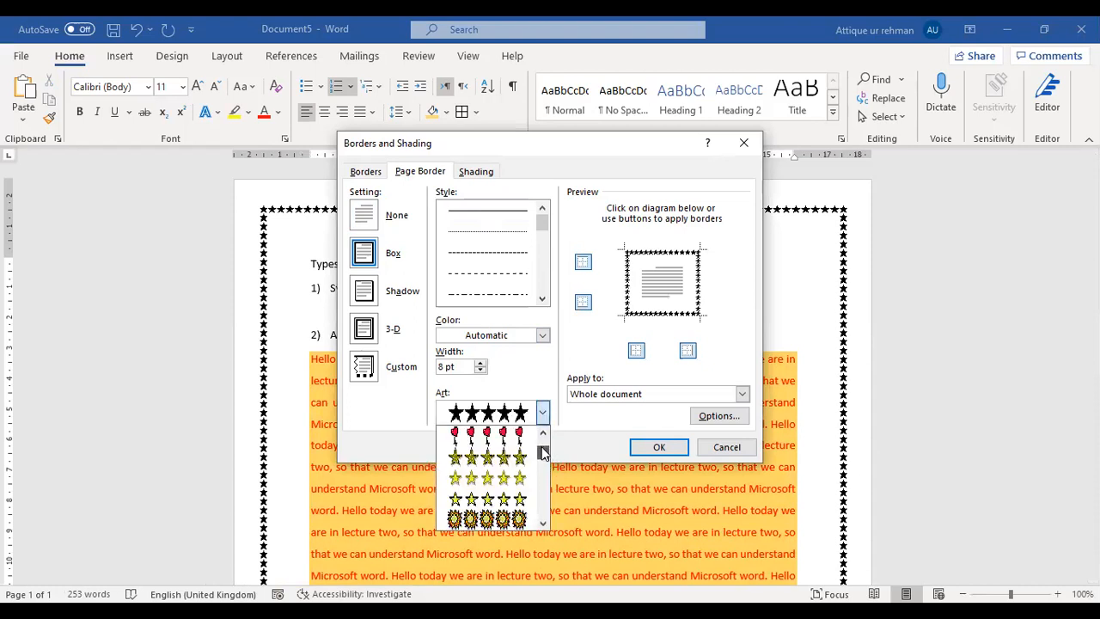
pyautogui.click(519, 496)
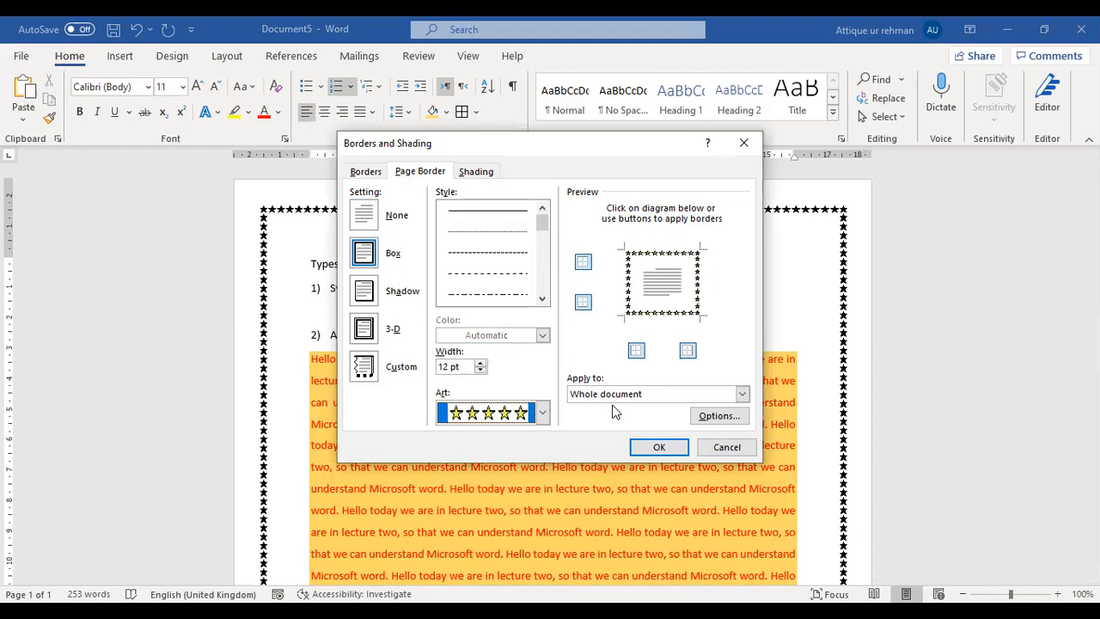
# Switch all four edges of the page border off and on again, then apply the yellow star border to the whole document
pyautogui.click(636, 351)
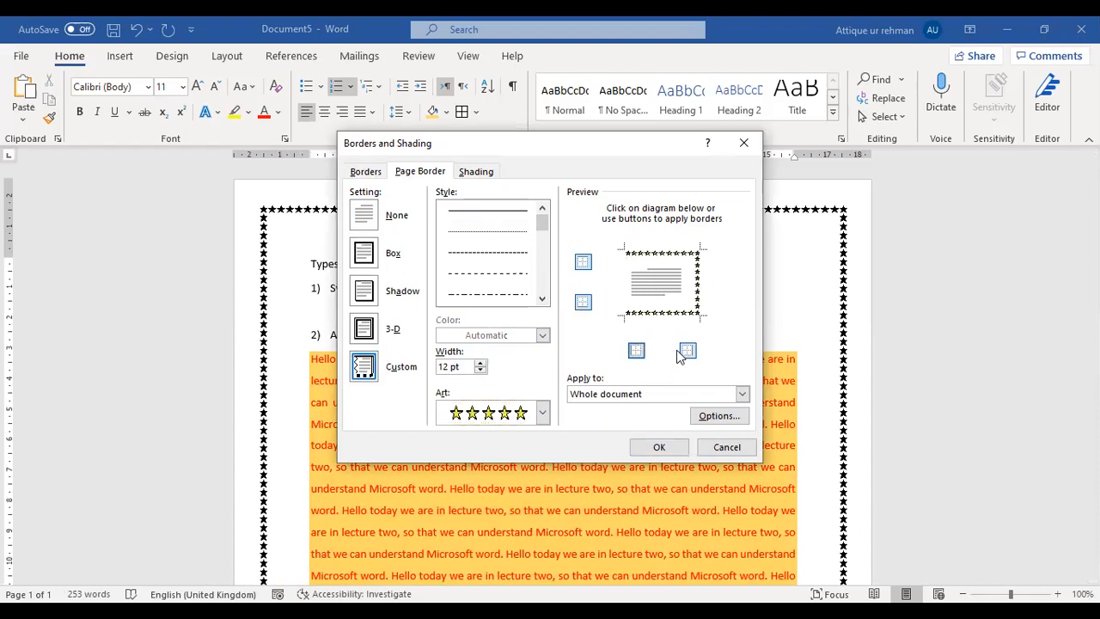
pyautogui.click(687, 350)
pyautogui.click(584, 302)
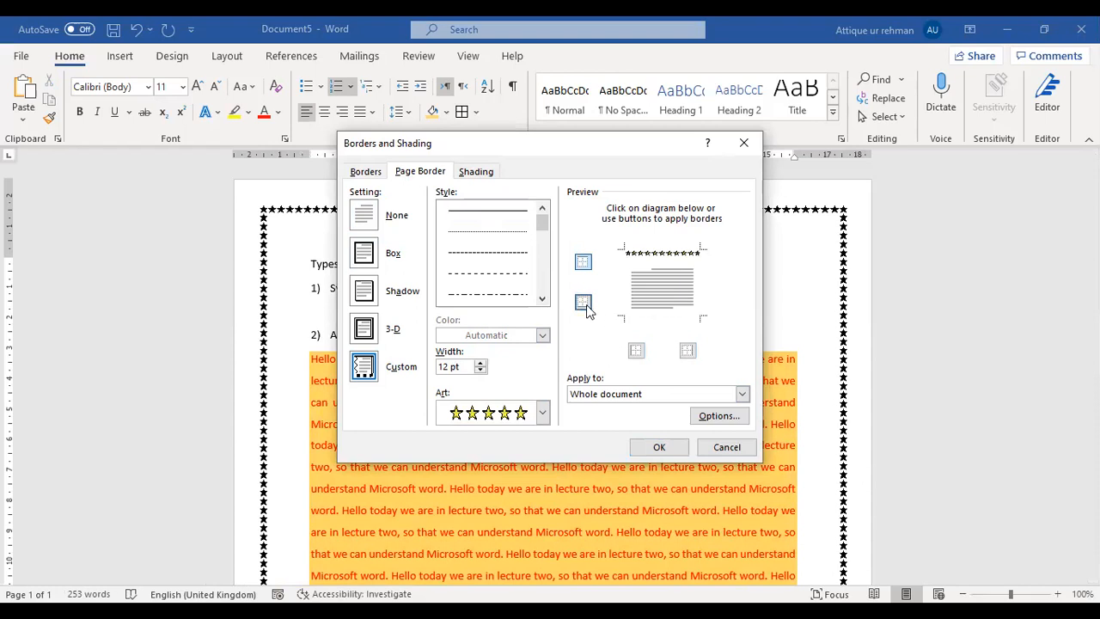
pyautogui.click(586, 263)
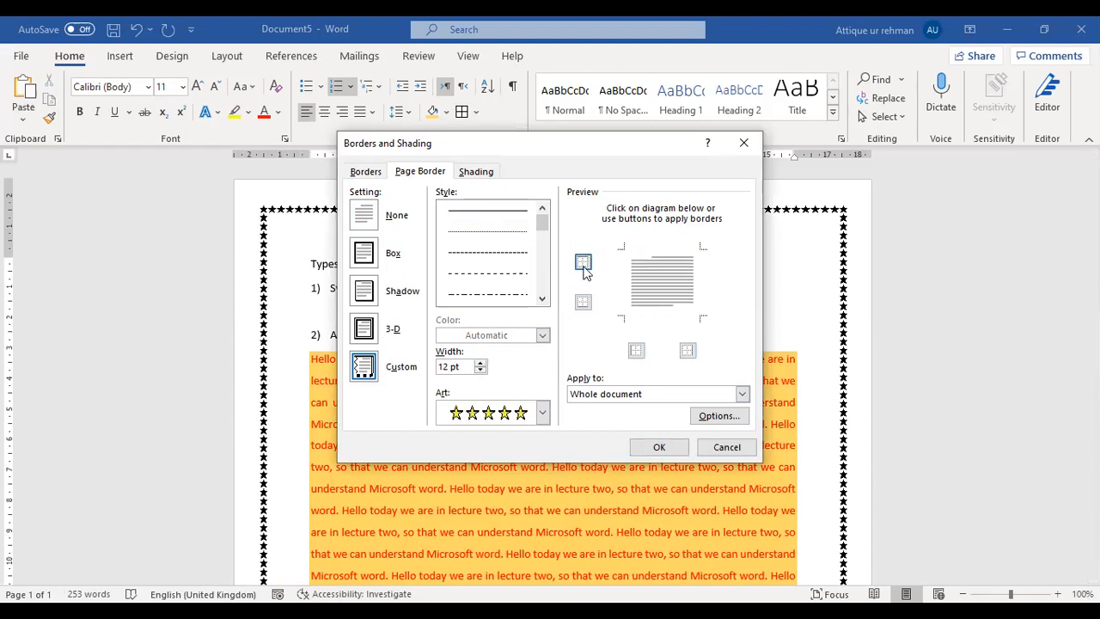
pyautogui.click(584, 263)
pyautogui.click(583, 303)
pyautogui.click(636, 350)
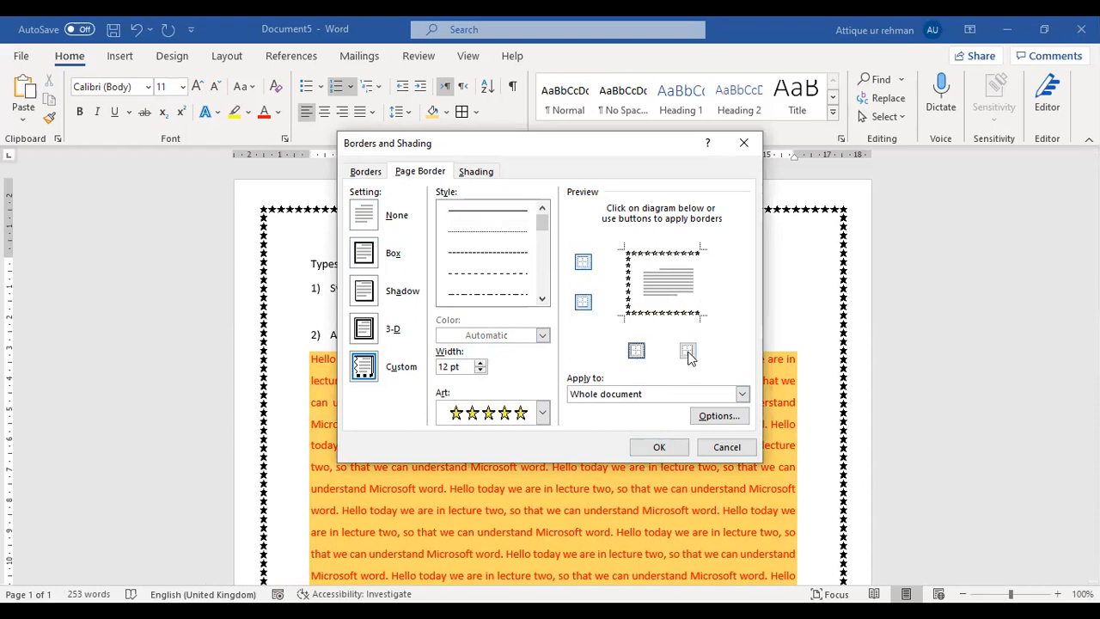
pyautogui.click(688, 350)
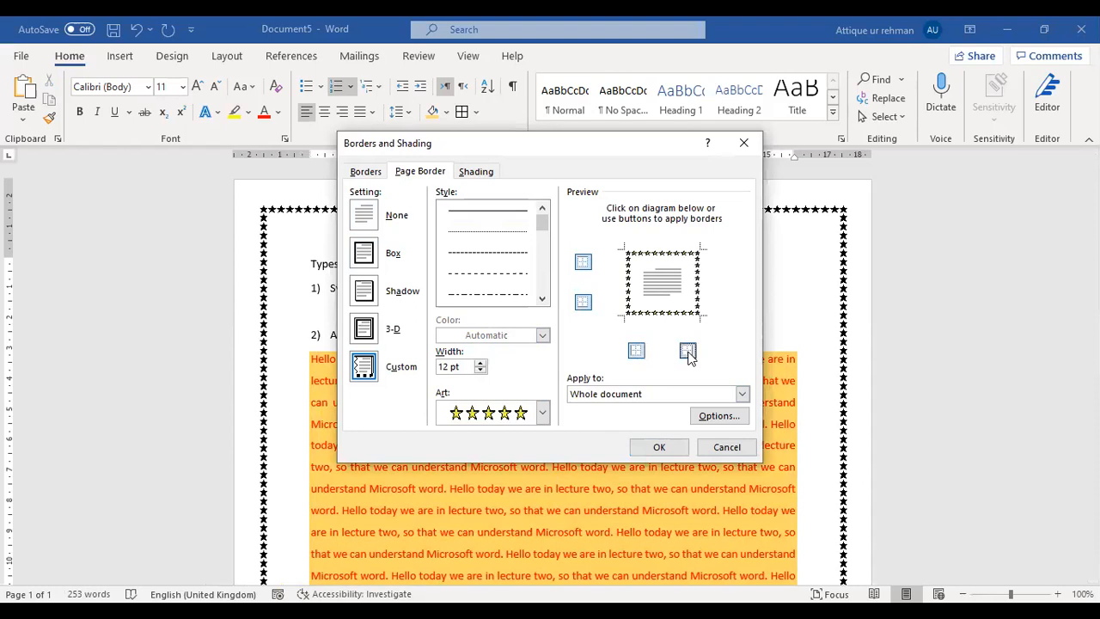
pyautogui.click(658, 449)
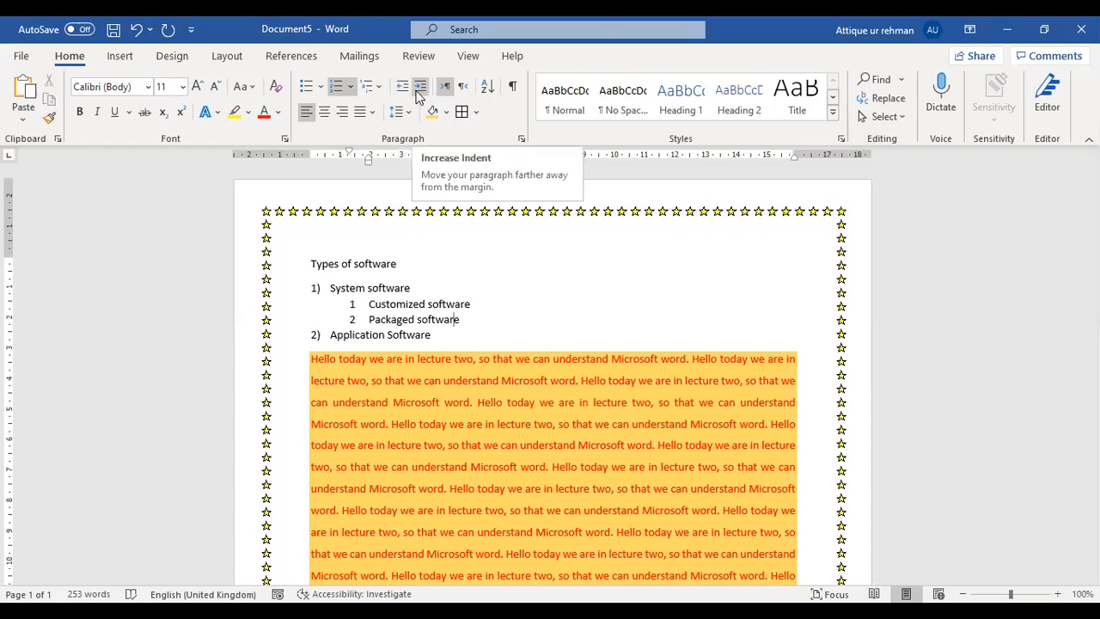
# Increase the left indent of the "Types of software" line to about 5 cm
pyautogui.click(398, 257)
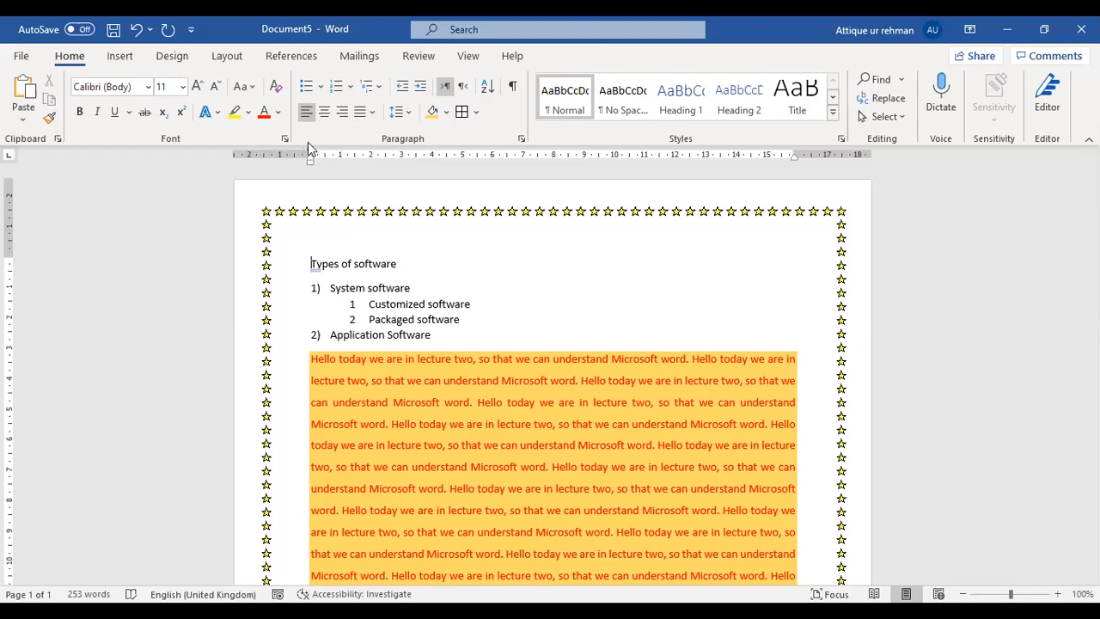
pyautogui.click(421, 87)
pyautogui.click(421, 86)
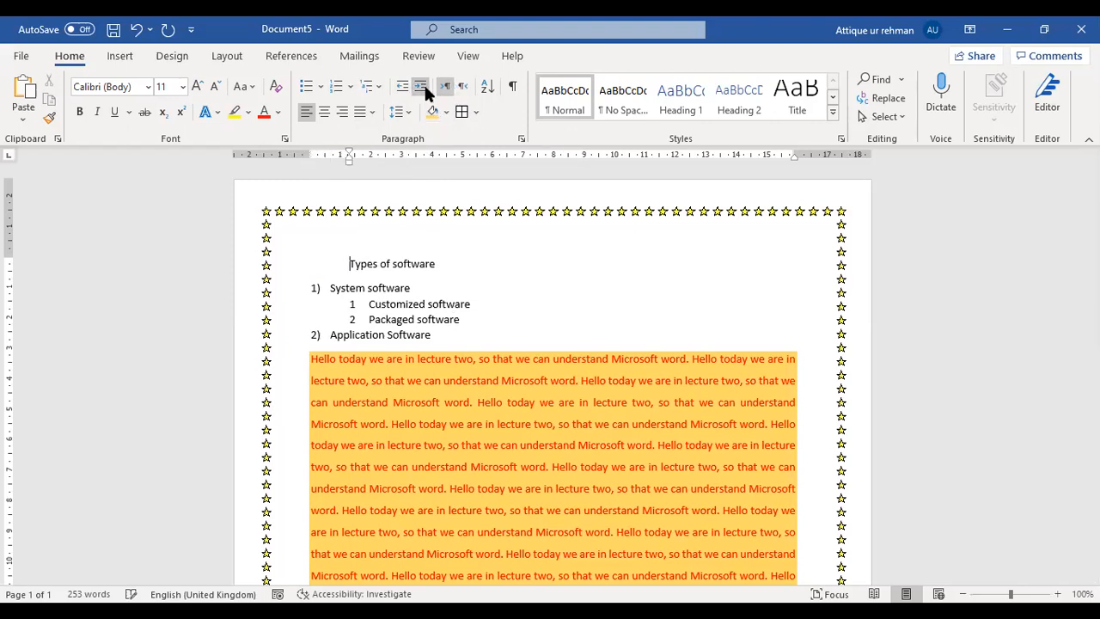
pyautogui.click(421, 87)
pyautogui.click(425, 91)
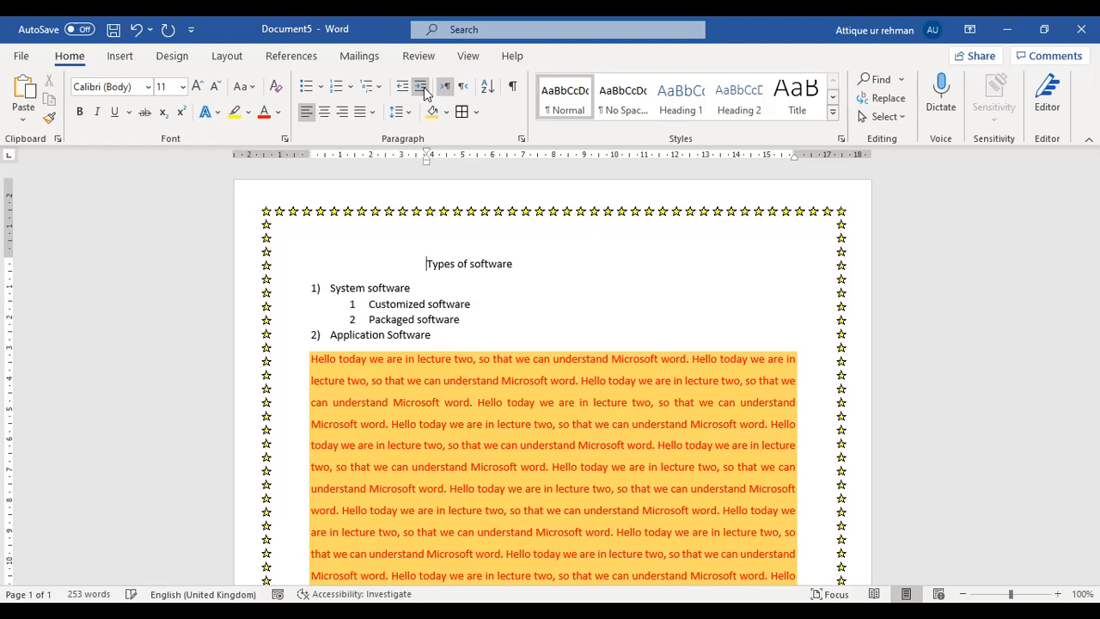
pyautogui.click(424, 91)
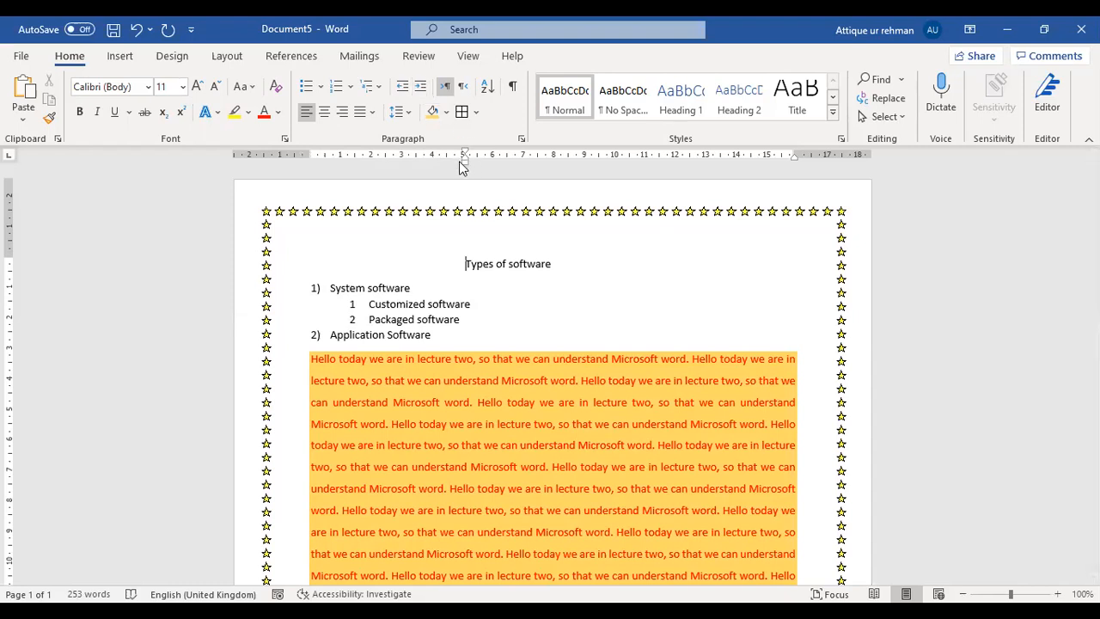
# Decrease the indent of the "Types of software" line until it is back at the page margin
pyautogui.click(404, 90)
pyautogui.click(404, 90)
pyautogui.click(404, 89)
pyautogui.click(404, 89)
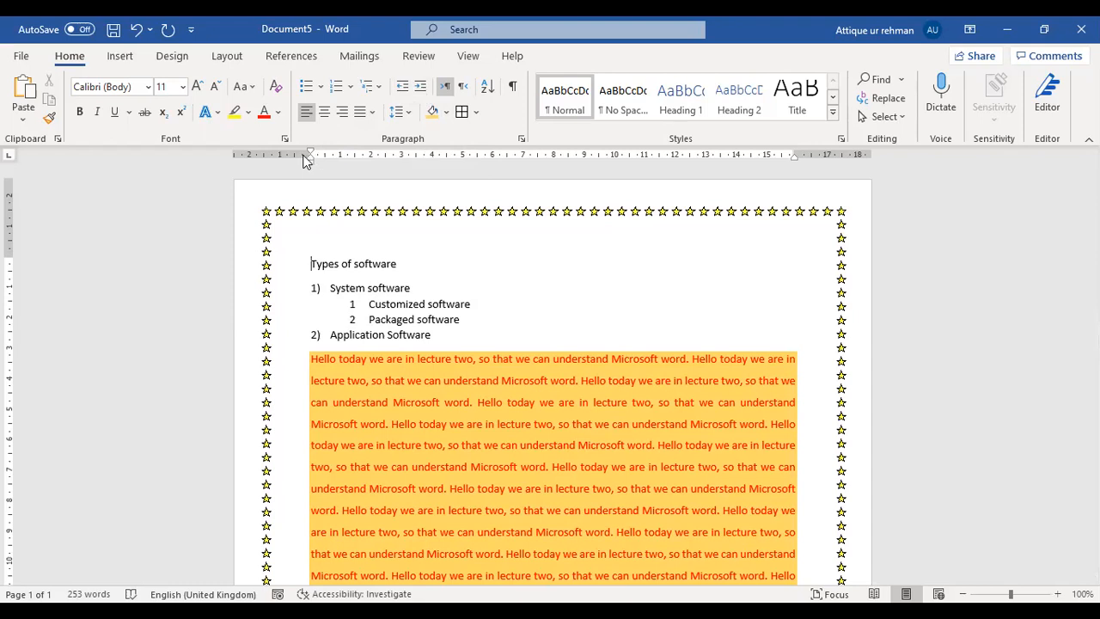
pyautogui.click(406, 259)
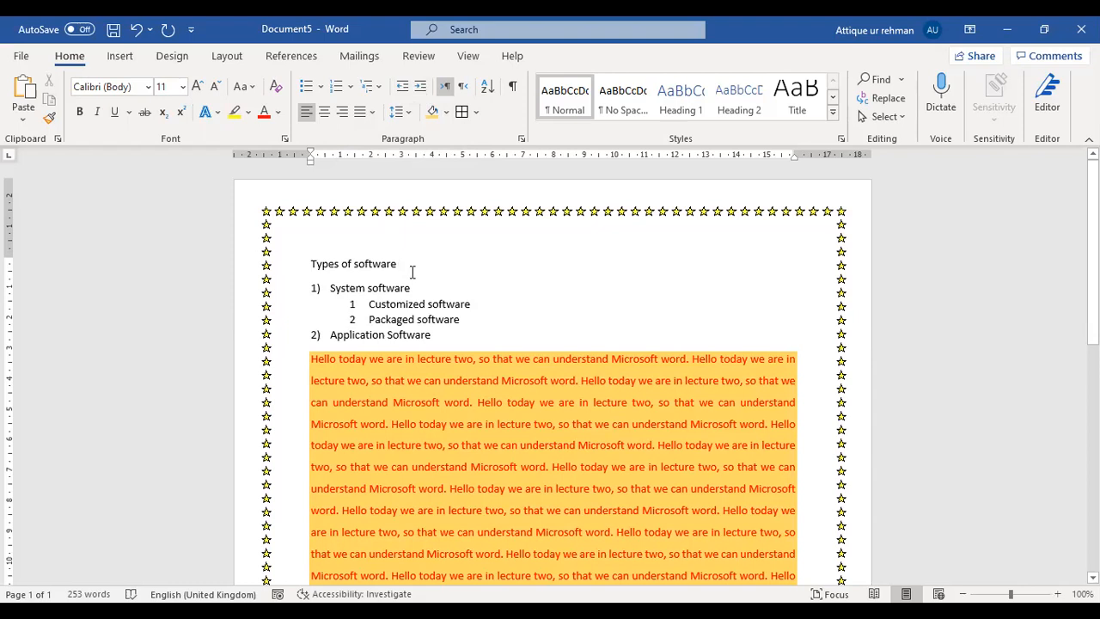
# Set the empty paragraph below the shaded text to right-to-left direction and switch the input language to Urdu
pyautogui.scroll(-4, 412, 272)
pyautogui.click(427, 365)
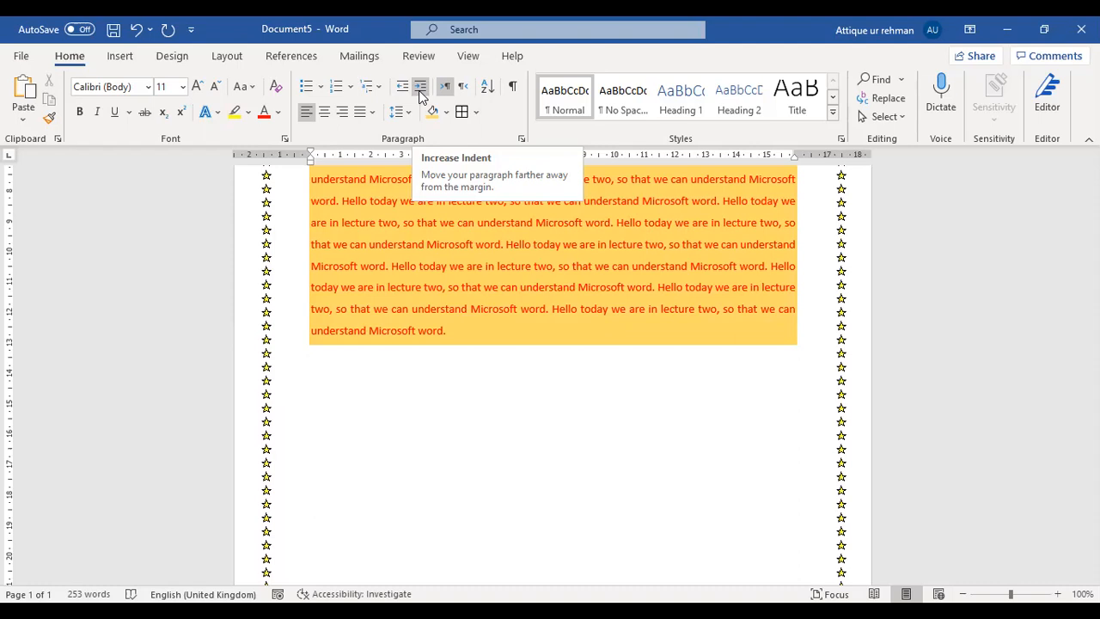
pyautogui.click(465, 88)
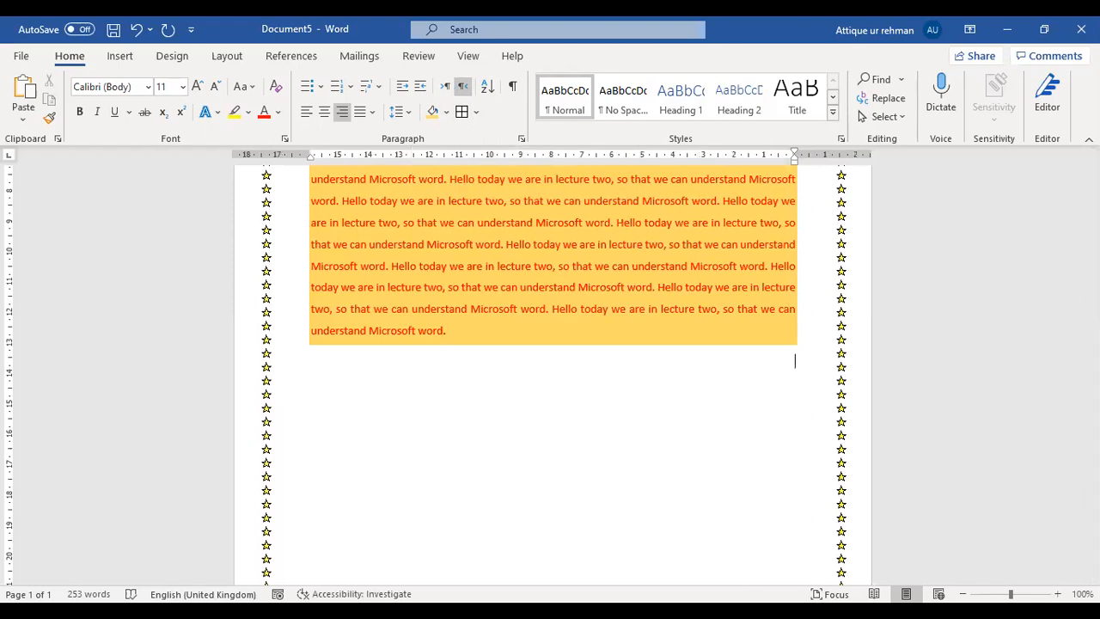
pyautogui.hotkey('alt', 'shift')
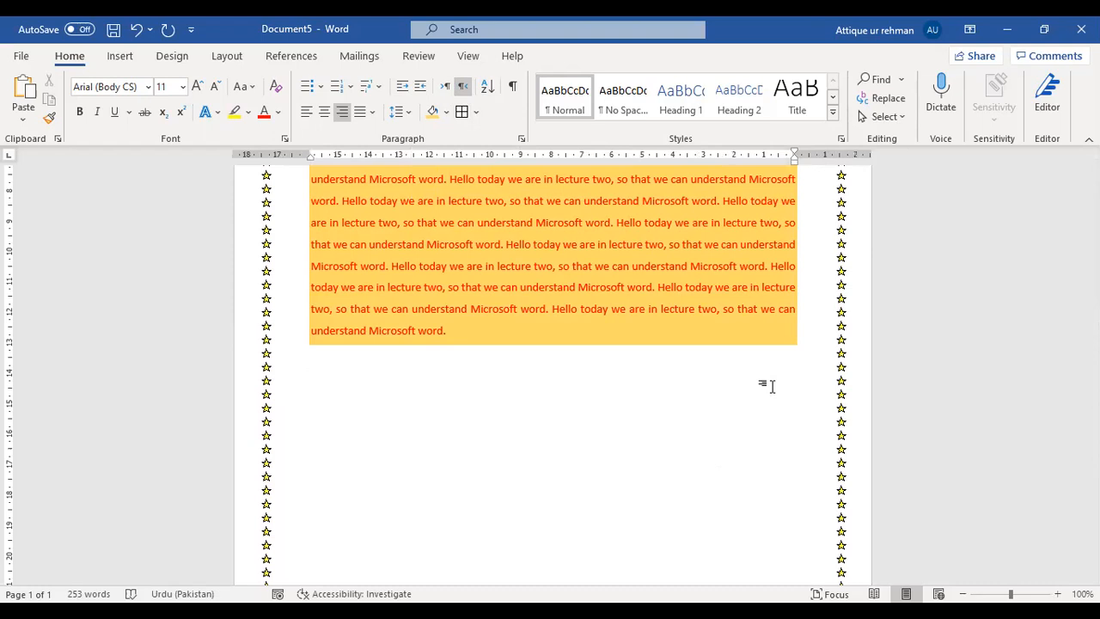
pyautogui.doubleClick(771, 386)
# Enter the English line "Pak urdu installer" in the right-to-left paragraph and start a new paragraph
pyautogui.write('pak ur')
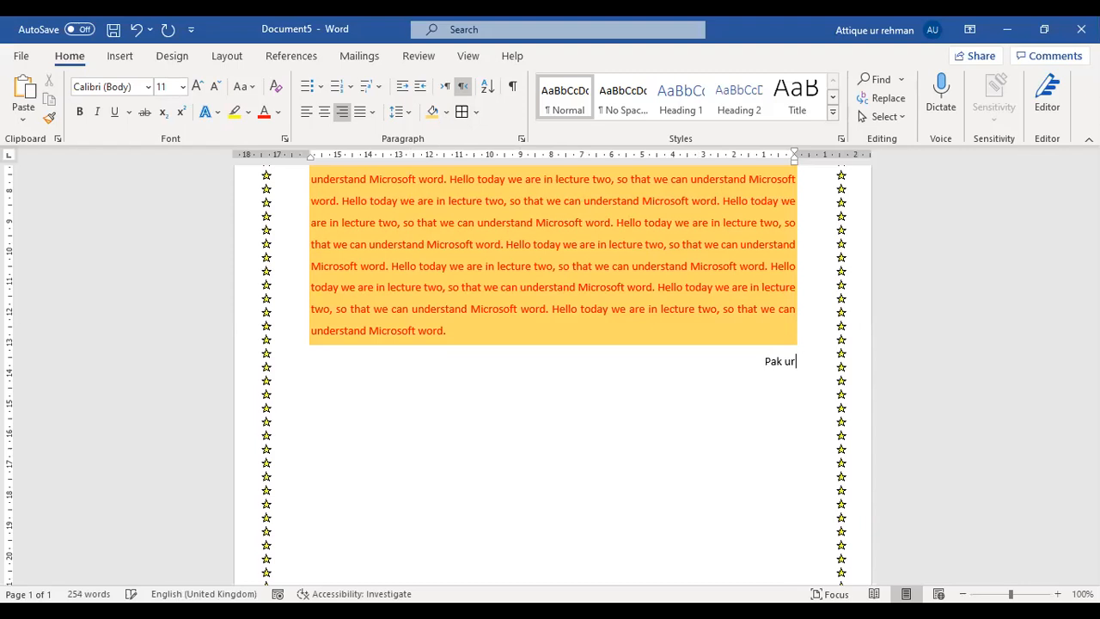
pyautogui.write('du installer')
pyautogui.press('Return')
# Switch the input language to Urdu and write "ہم آپ کو جامعہ سیالکوٹ میں خوش آمدید کہتے ہیں۔" in the new paragraph
pyautogui.hotkey('alt', 'shift')
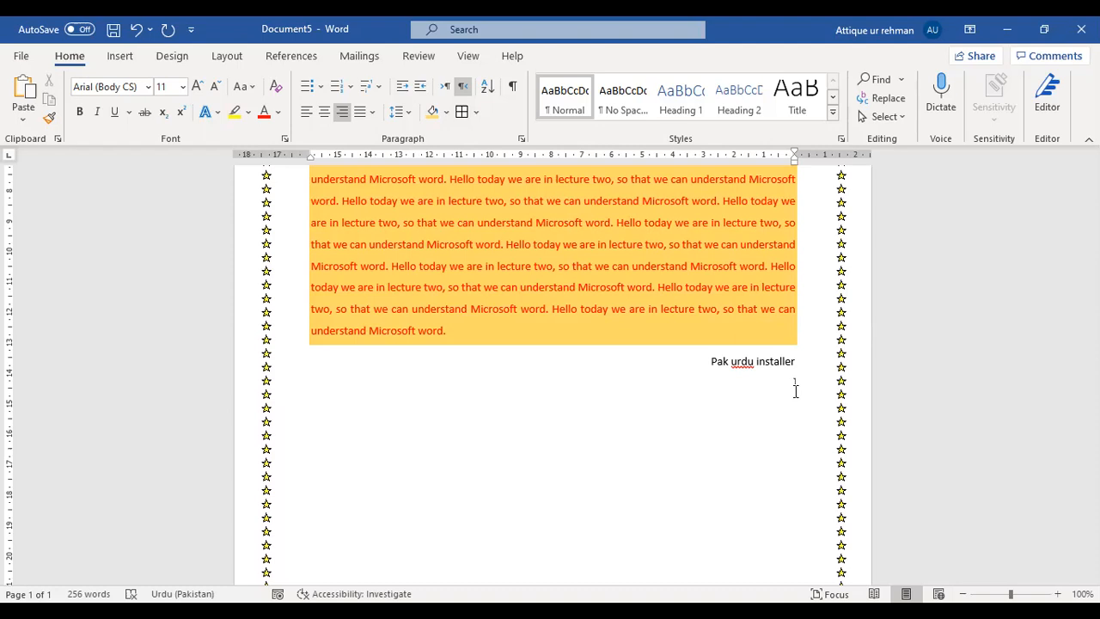
pyautogui.write('ہم')
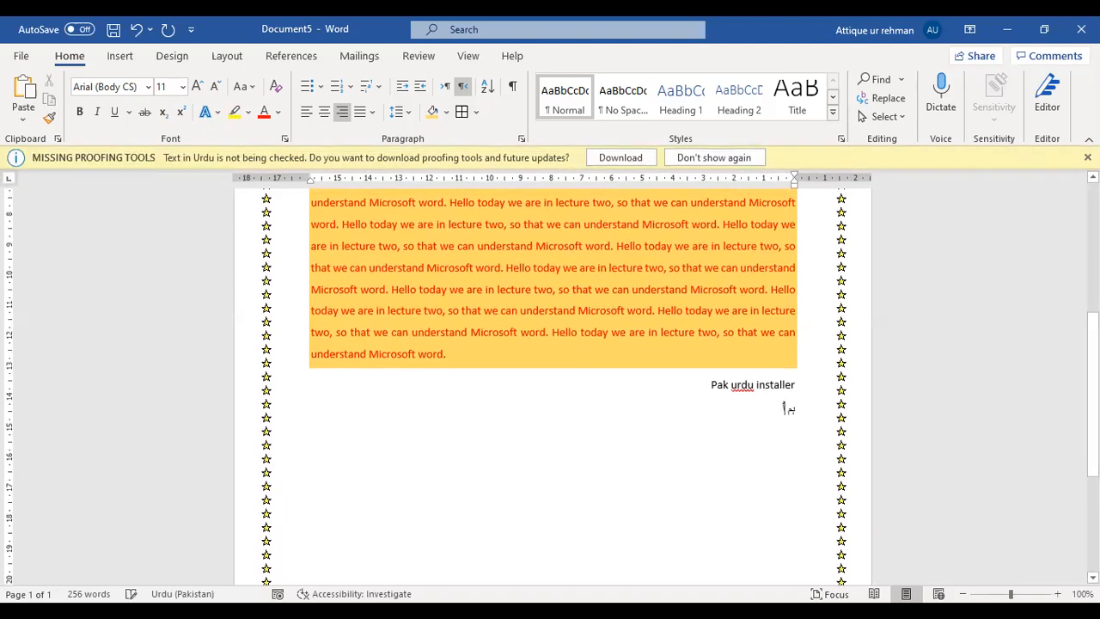
pyautogui.write(' آپکاو')
pyautogui.press('BackSpace')
pyautogui.press('BackSpace')
pyautogui.write('کو جا')
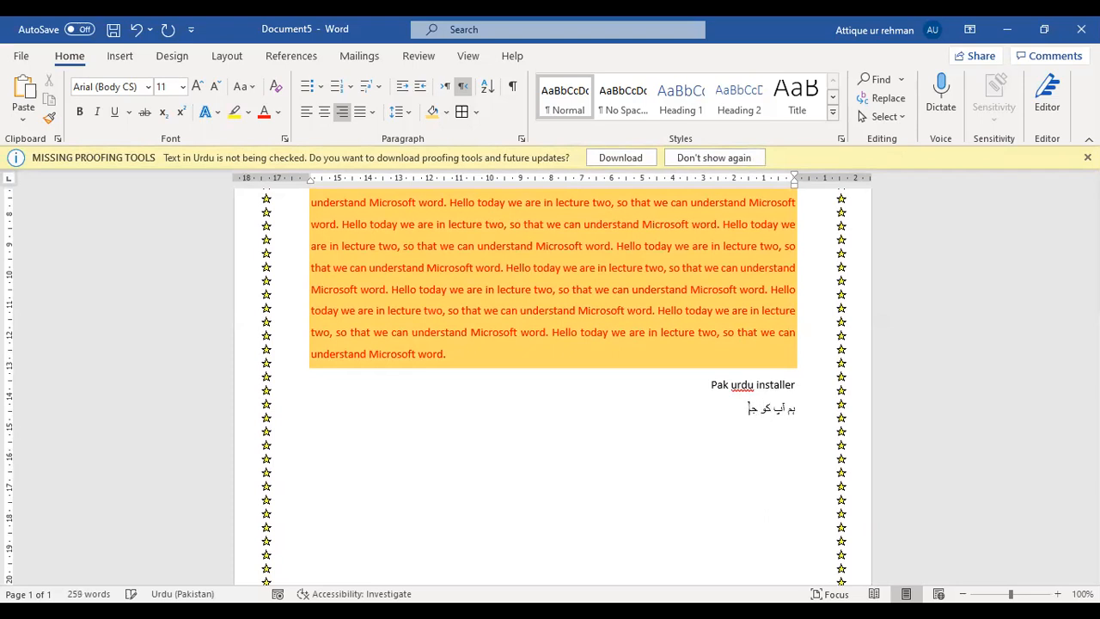
pyautogui.write('معہ سیالکوٹ میں خوش آمدی')
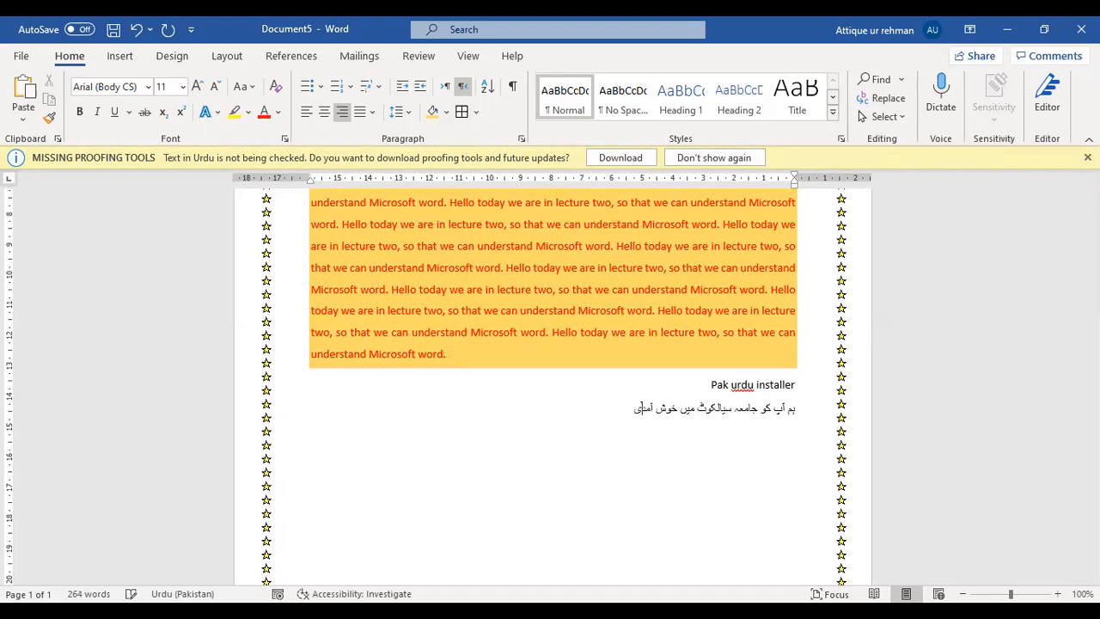
pyautogui.write('د کہتے ہیں۔')
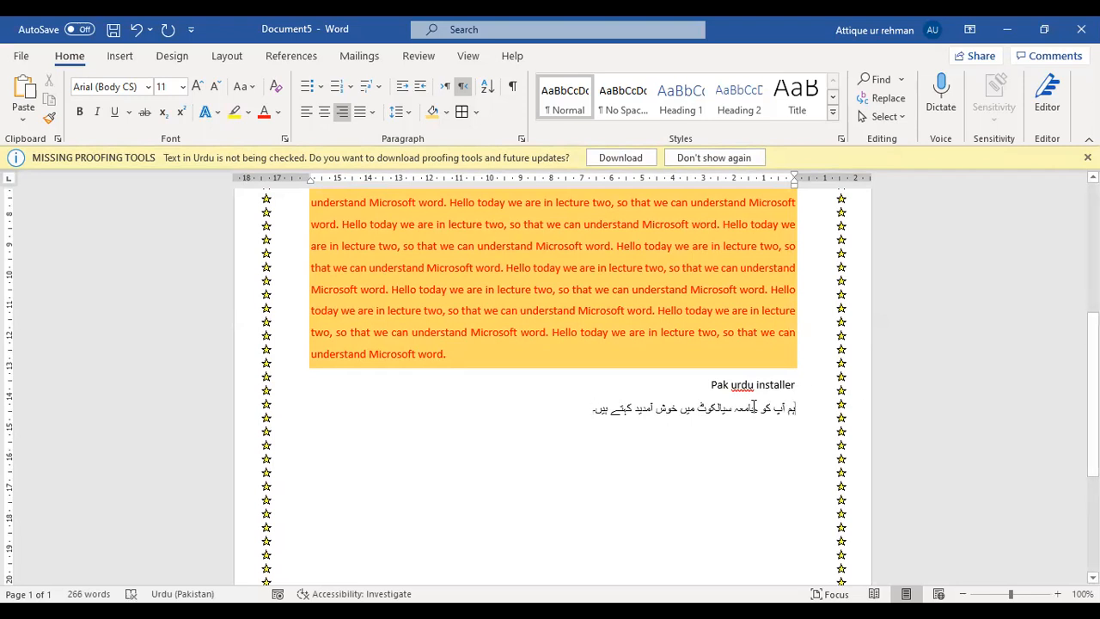
# Change the font of the whole Urdu sentence to Alvi Nastaleeq
pyautogui.moveTo(796, 411); pyautogui.dragTo(590, 411)
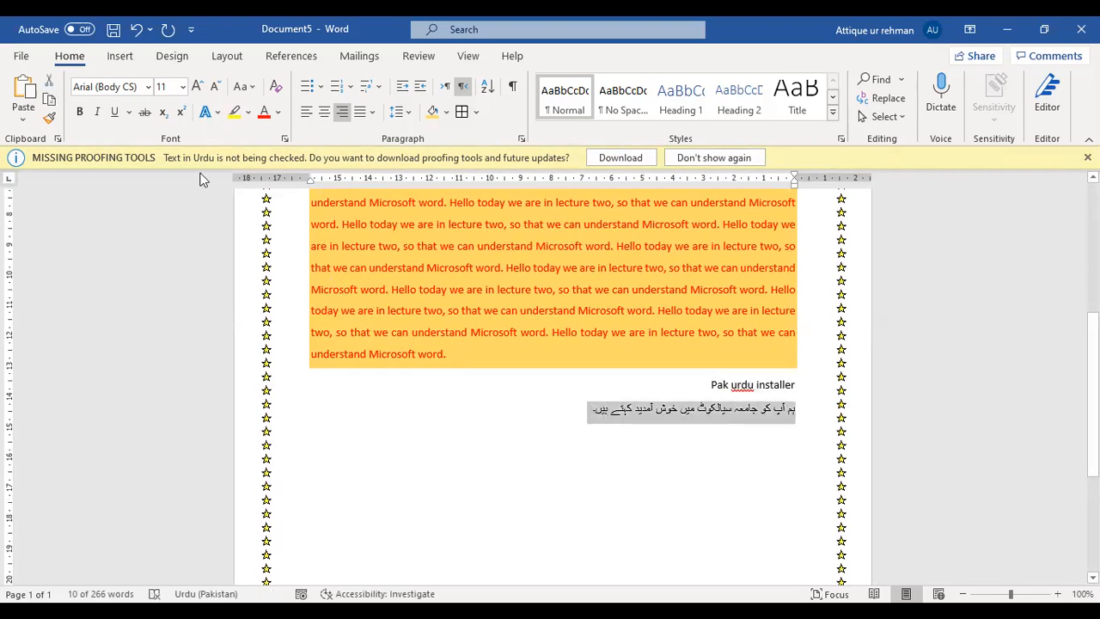
pyautogui.click(129, 87)
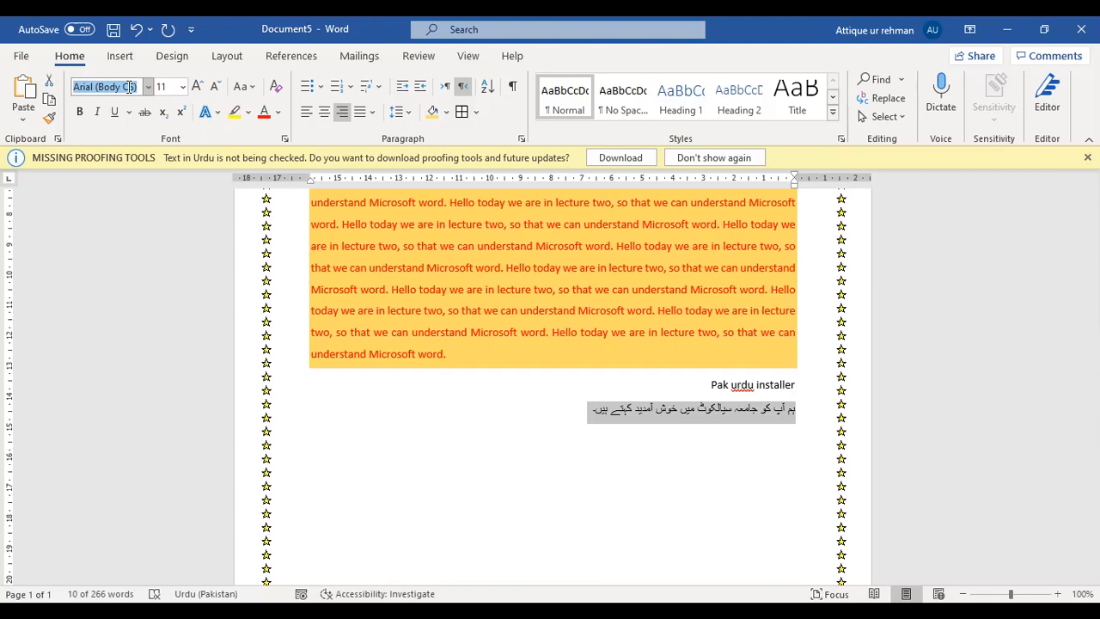
pyautogui.write('Al')
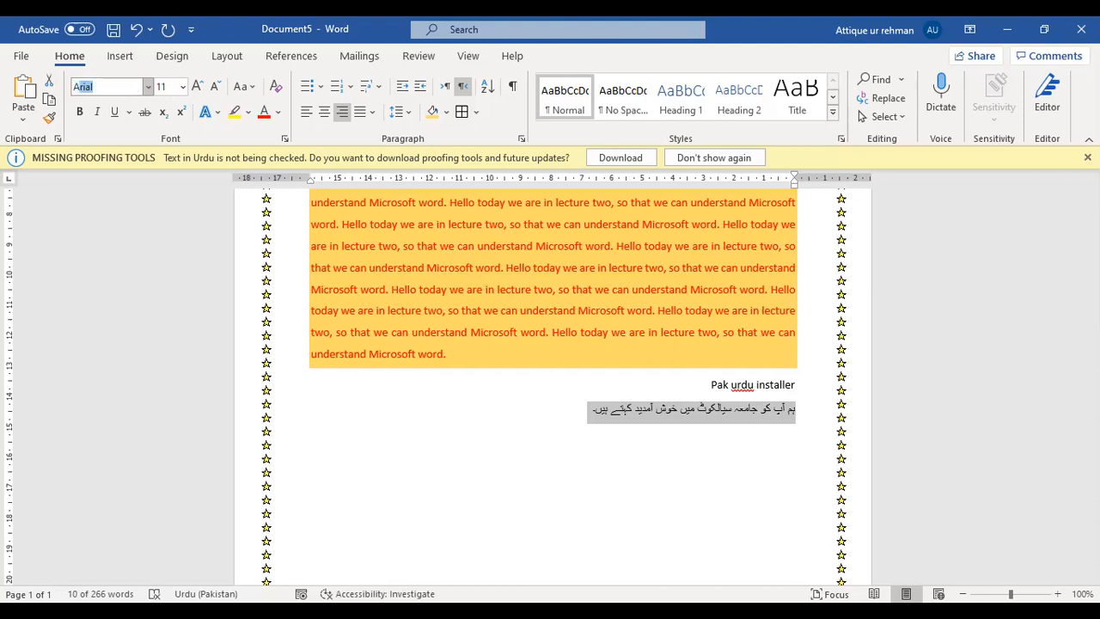
pyautogui.write('vi Nastaleeq')
pyautogui.press('Return')
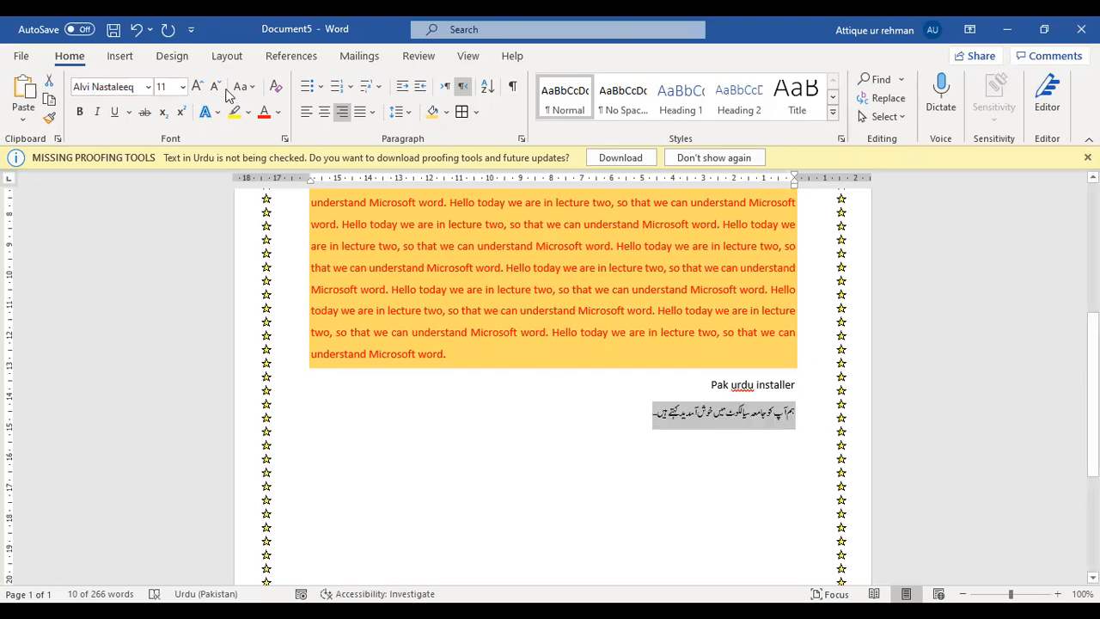
# Enlarge the Urdu sentence to font size 36 and deselect it
pyautogui.click(197, 87)
pyautogui.click(197, 87)
pyautogui.click(197, 87)
pyautogui.click(197, 87)
pyautogui.click(197, 87)
pyautogui.click(197, 87)
pyautogui.click(197, 87)
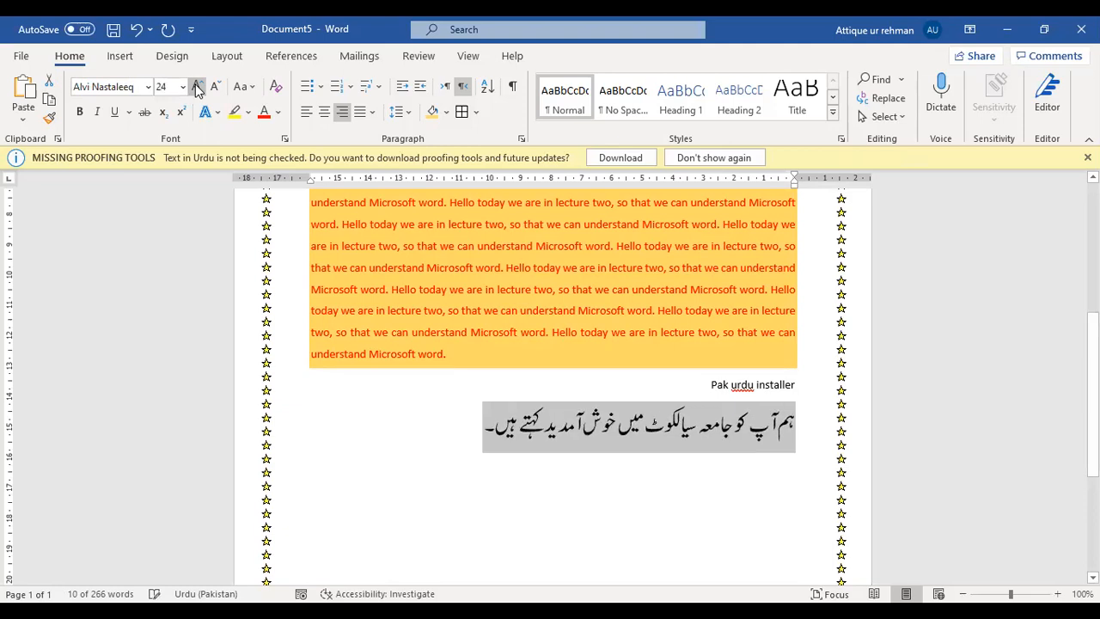
pyautogui.click(197, 88)
pyautogui.click(197, 88)
pyautogui.click(196, 87)
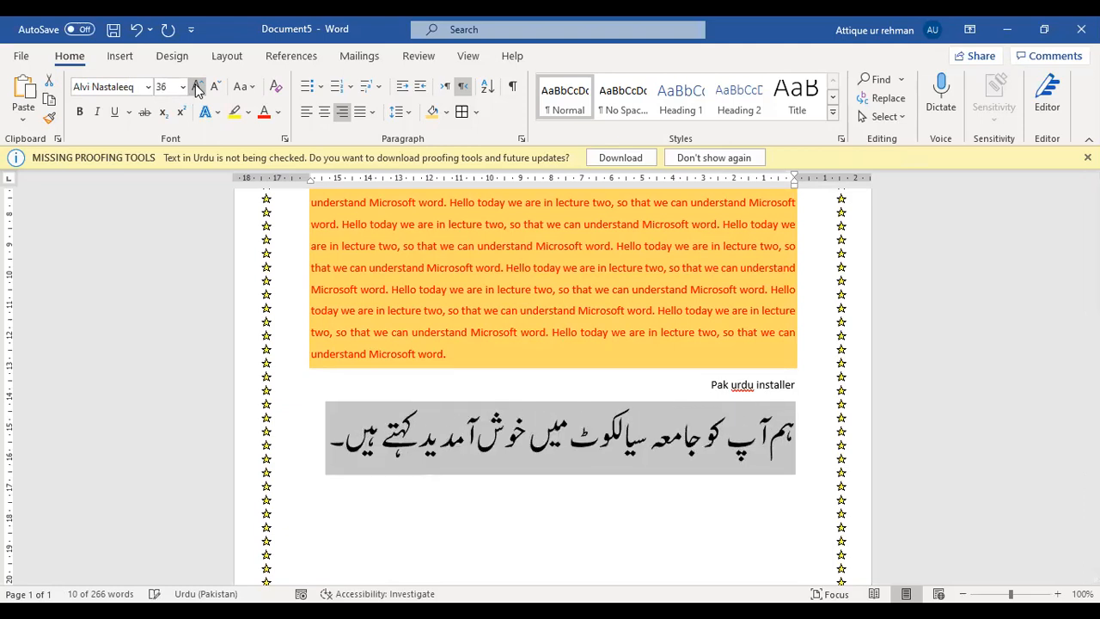
pyautogui.click(722, 438)
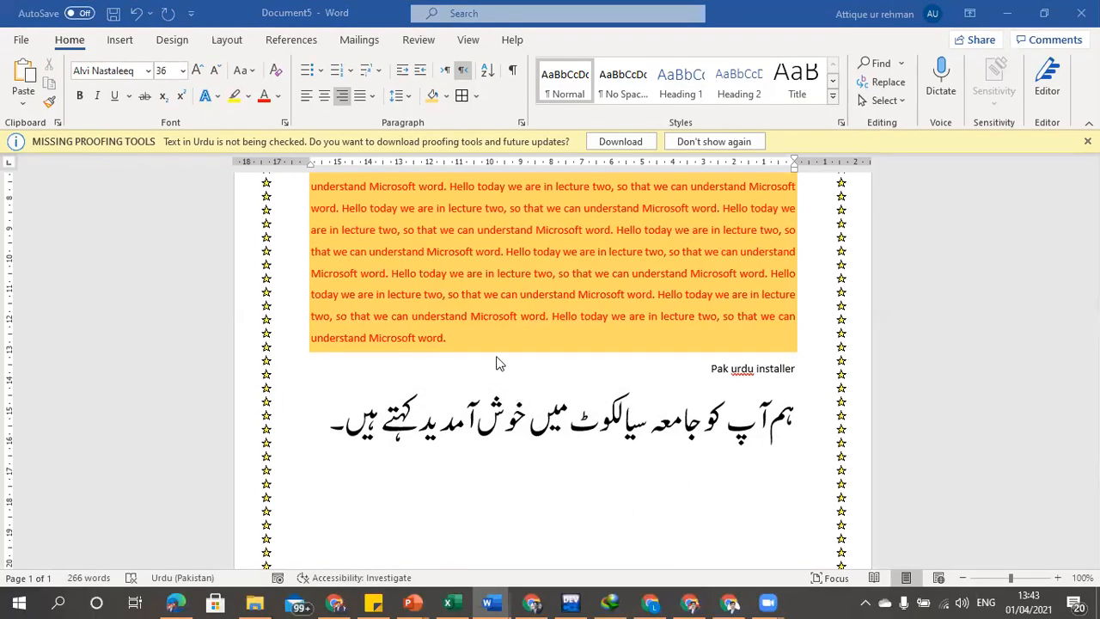
# Search Windows for fonts and open the system Font settings page to view the available fonts
pyautogui.click(340, 411)
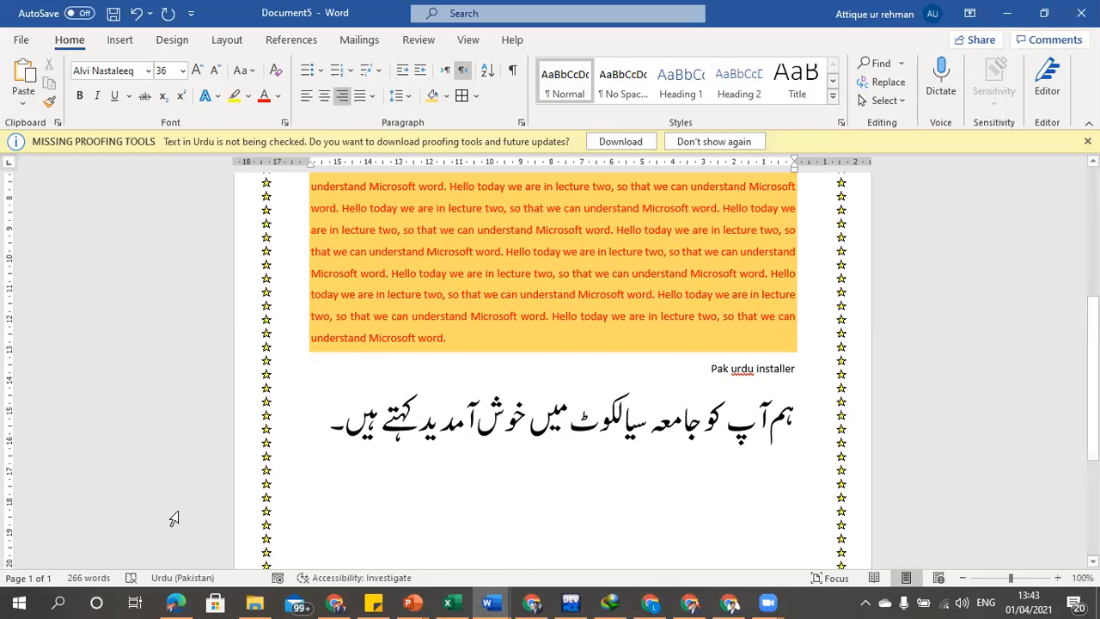
pyautogui.click(57, 601)
pyautogui.write('fonts')
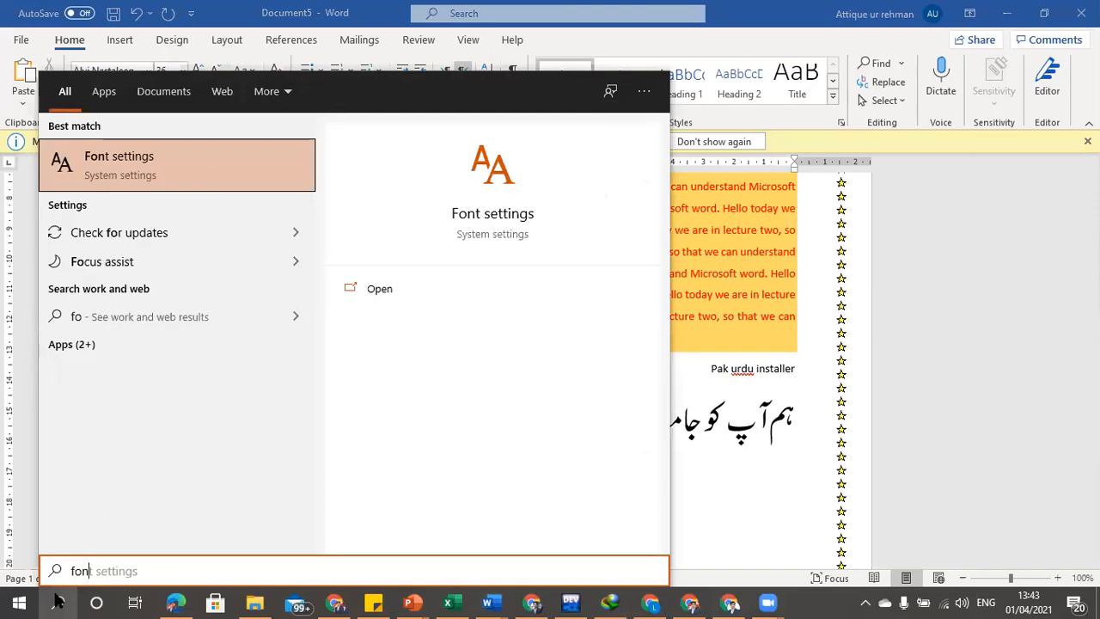
pyautogui.click(120, 162)
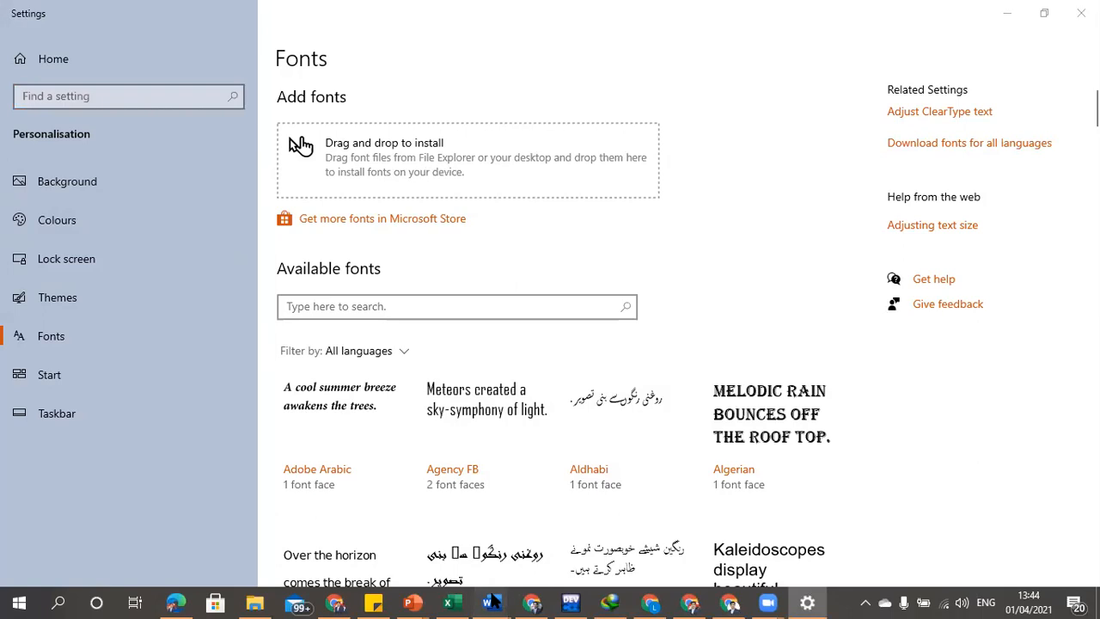
# Switch back to the Word document and start a new paragraph after the Urdu sentence
pyautogui.moveTo(488, 601)
pyautogui.click(559, 555)
pyautogui.click(600, 425)
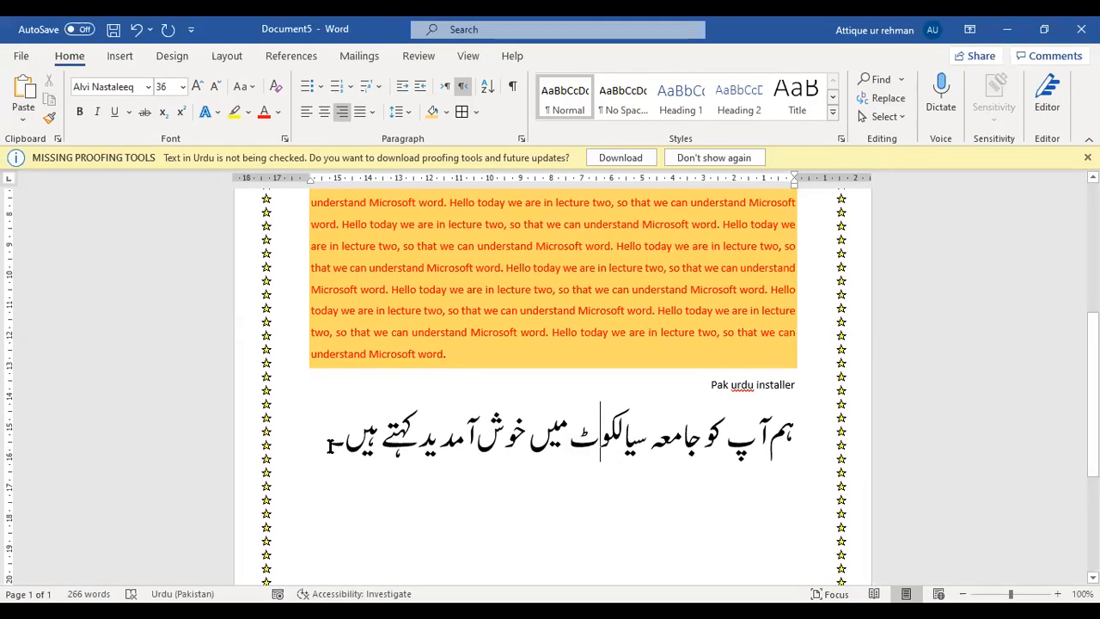
pyautogui.click(328, 428)
pyautogui.press('Return')
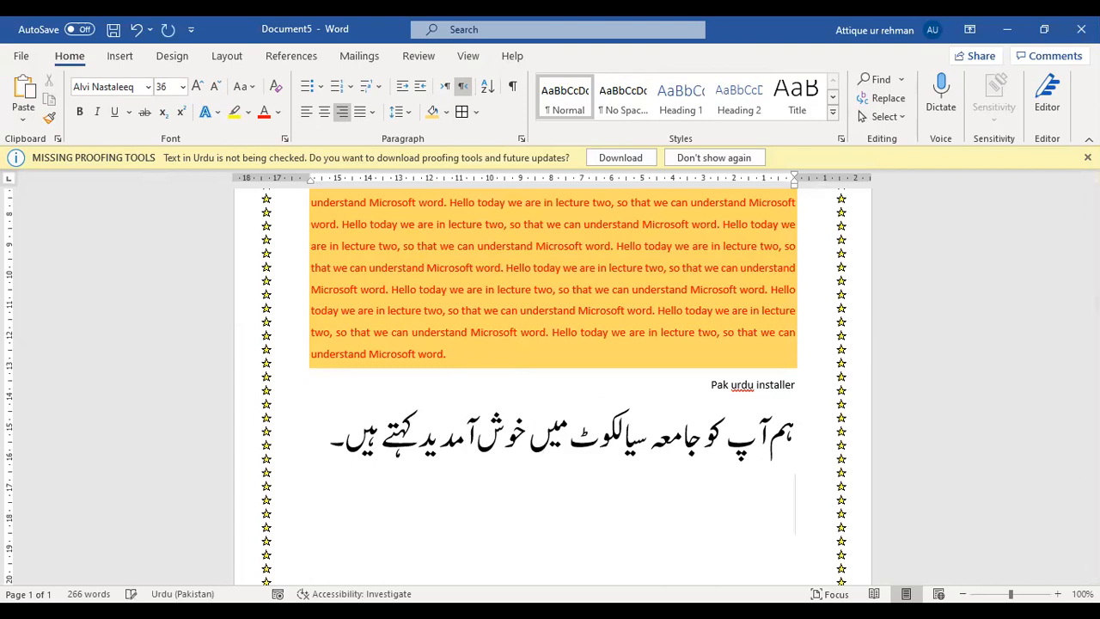
# Set the new empty paragraph's font to Times New Roman and its text direction to left-to-right
pyautogui.click(123, 86)
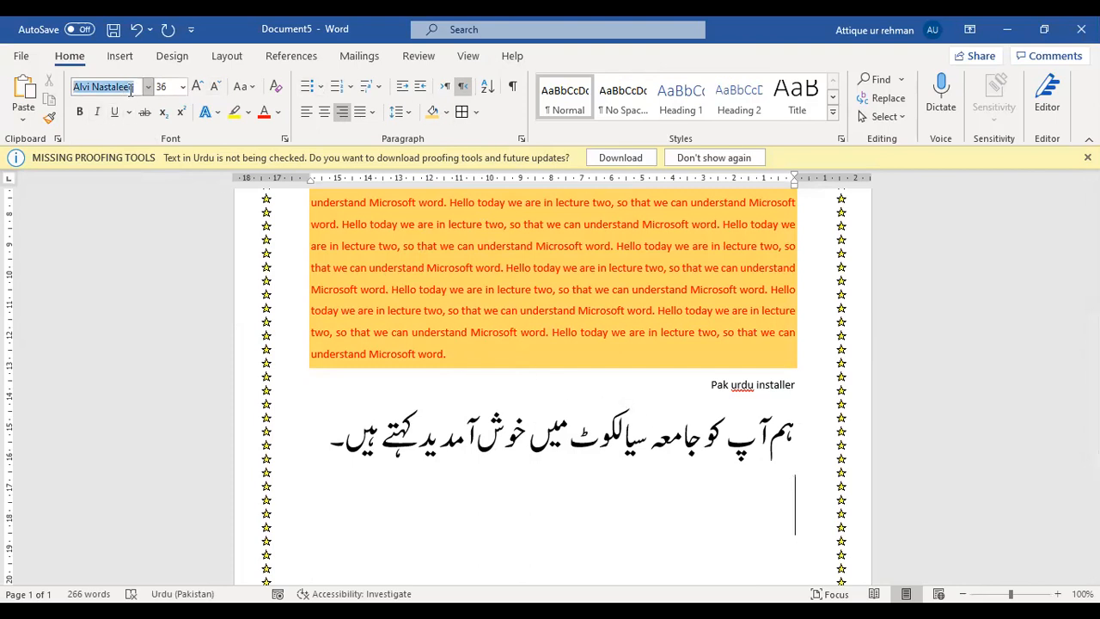
pyautogui.write('Times New Rom')
pyautogui.press('Return')
pyautogui.click(447, 89)
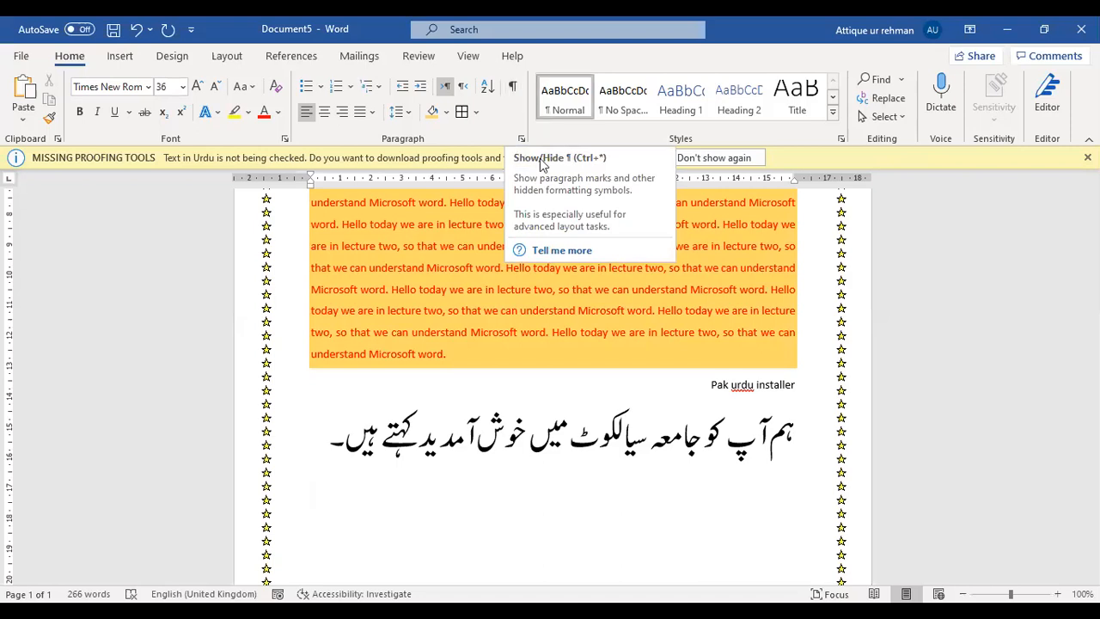
# Split the orange-shaded paragraph into three, breaking it after its third sentence and again six sentences further on
pyautogui.click(448, 265)
pyautogui.hotkey('ctrl', 'v')
pyautogui.scroll(2, 455, 265)
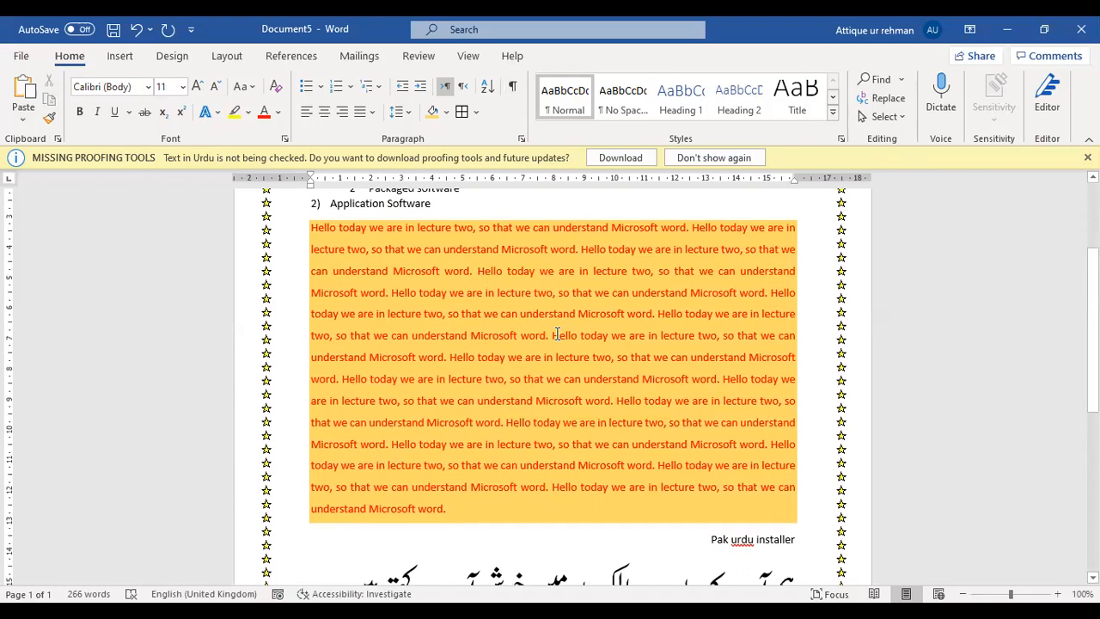
pyautogui.press('Return')
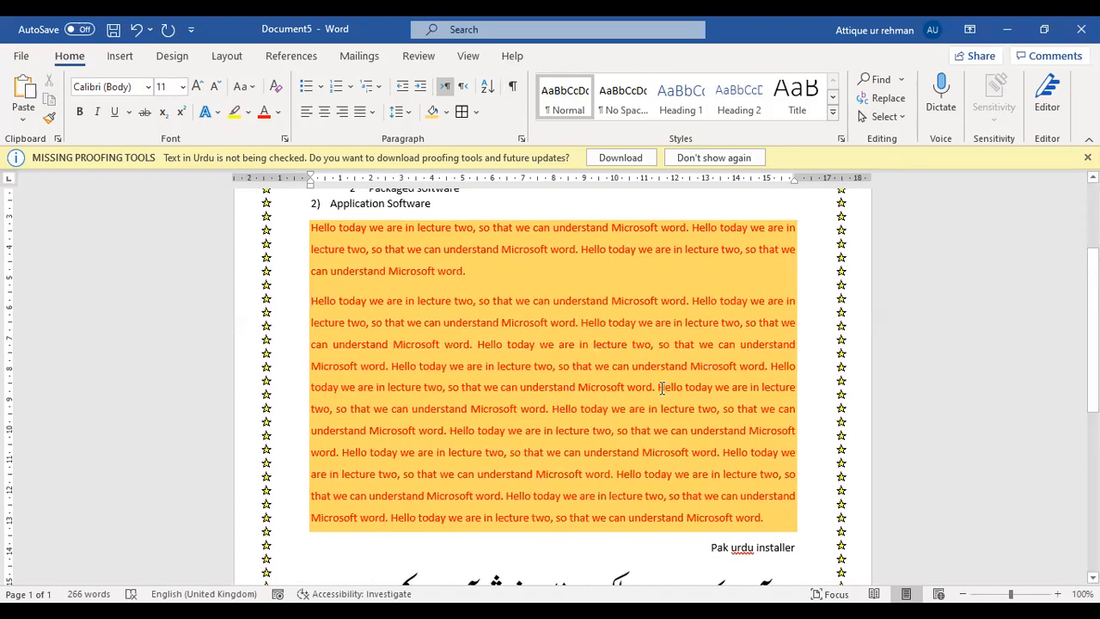
pyautogui.press('Return')
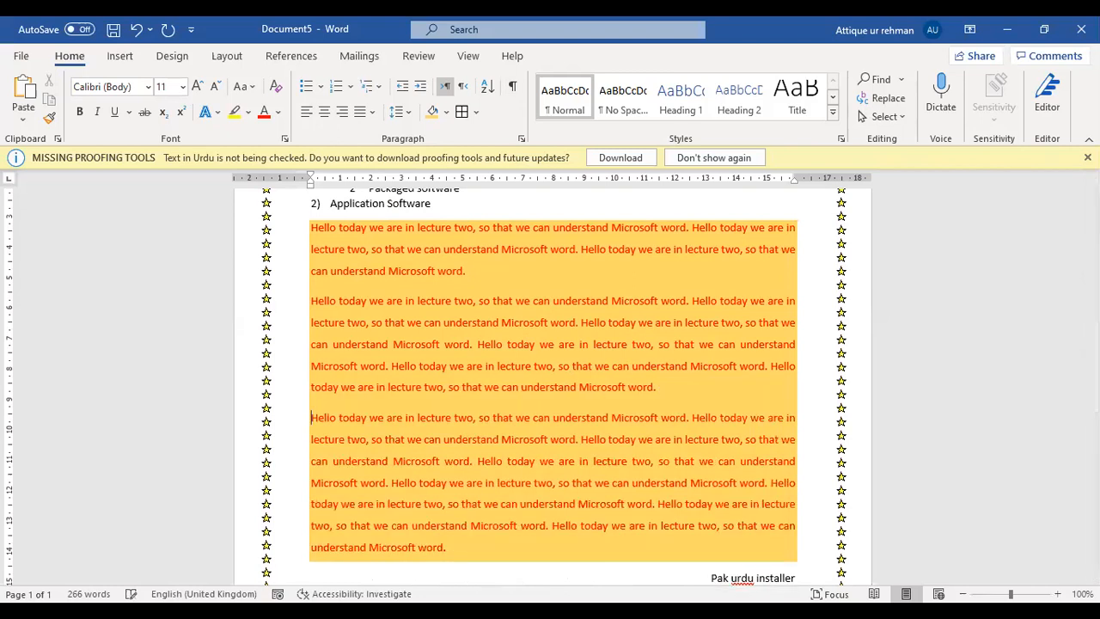
# Select the three orange-shaded paragraphs, show paragraph marks and hidden formatting symbols, then deselect the text and review where each paragraph ends
pyautogui.click(313, 229)
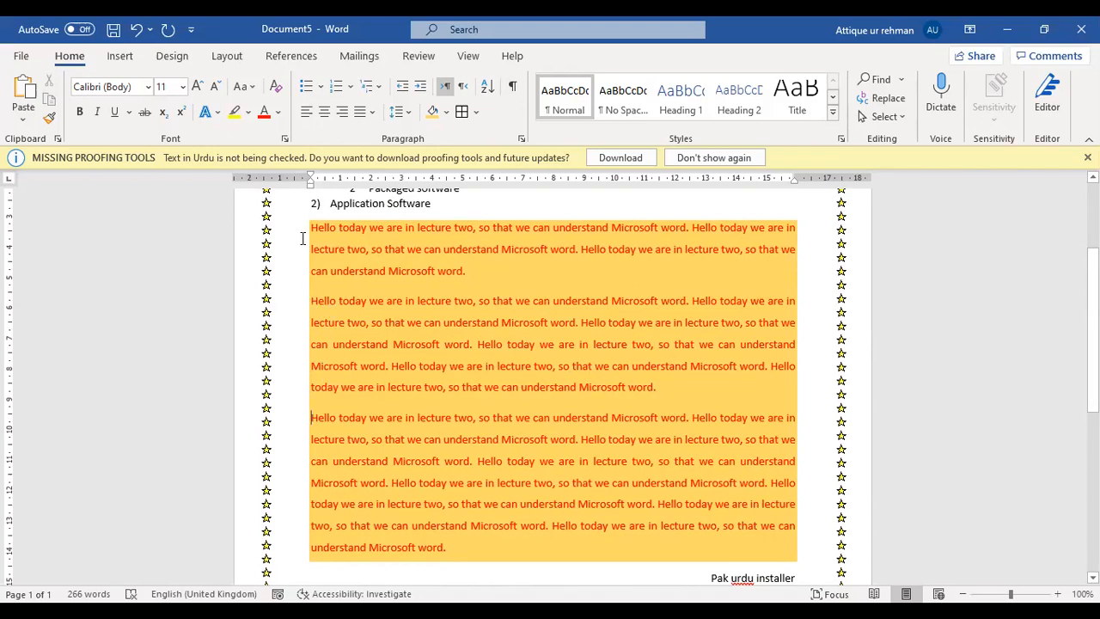
pyautogui.moveTo(311, 228); pyautogui.dragTo(446, 544)
pyautogui.click(513, 86)
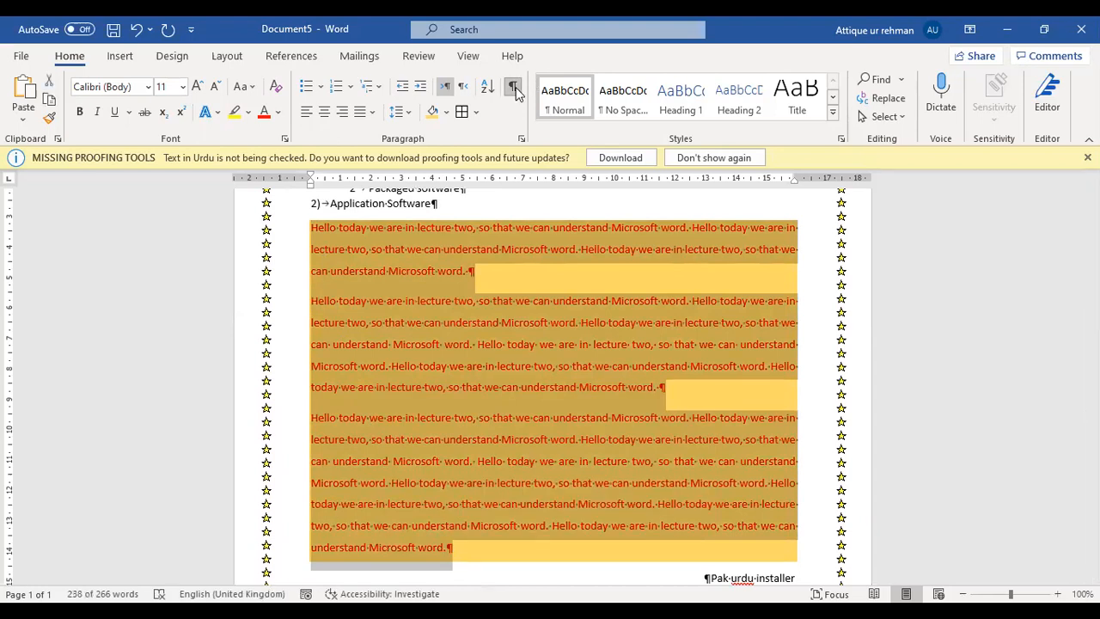
pyautogui.click(487, 281)
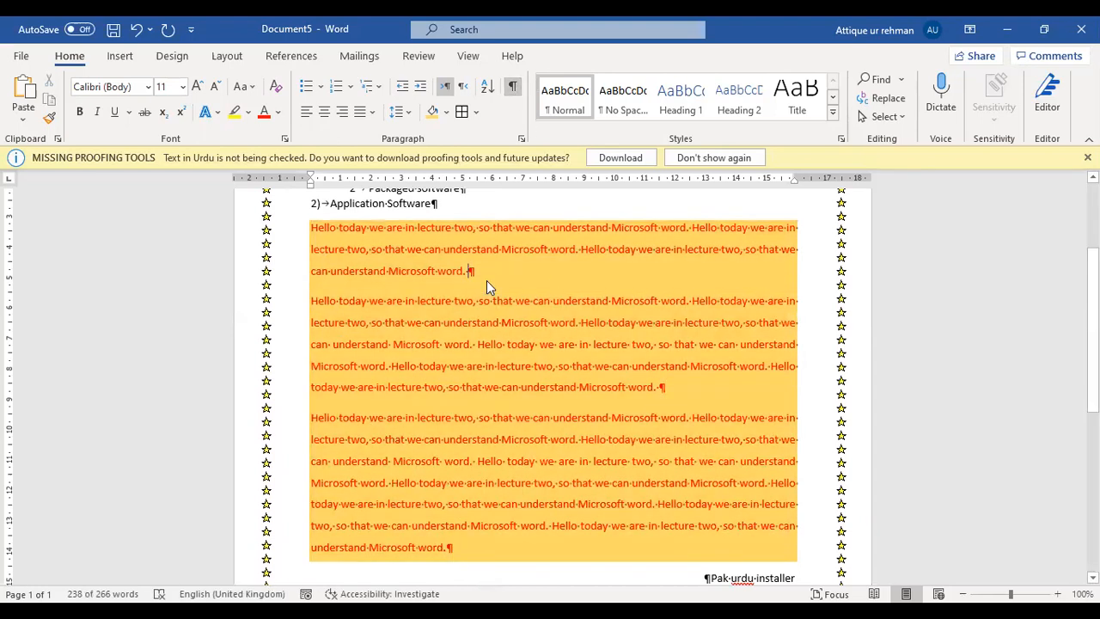
pyautogui.scroll(1, 467, 295)
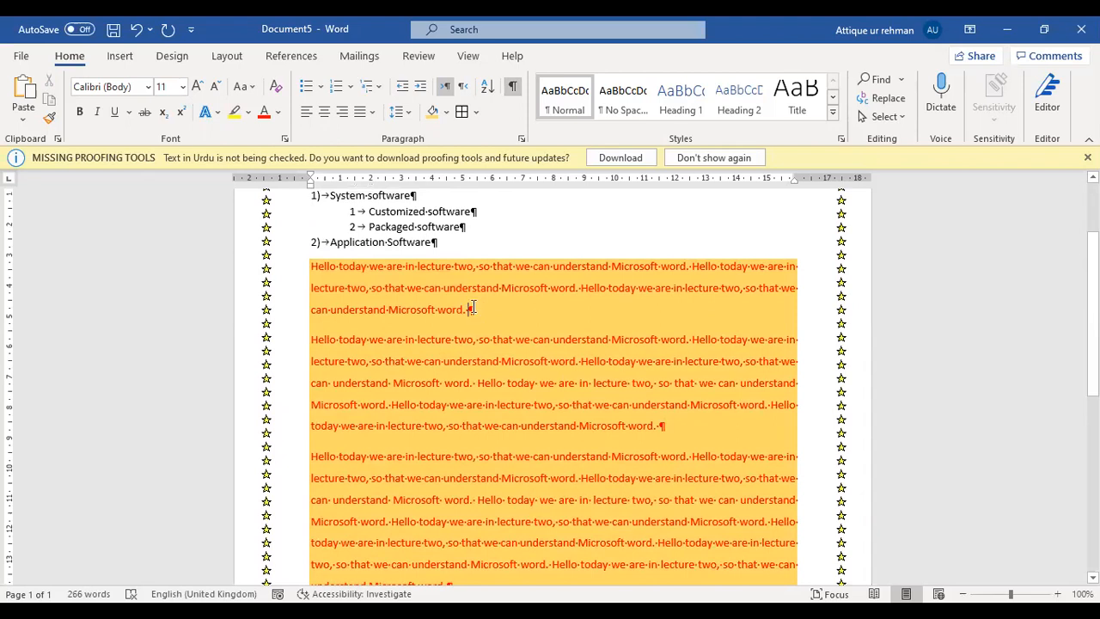
pyautogui.scroll(-2, 648, 429)
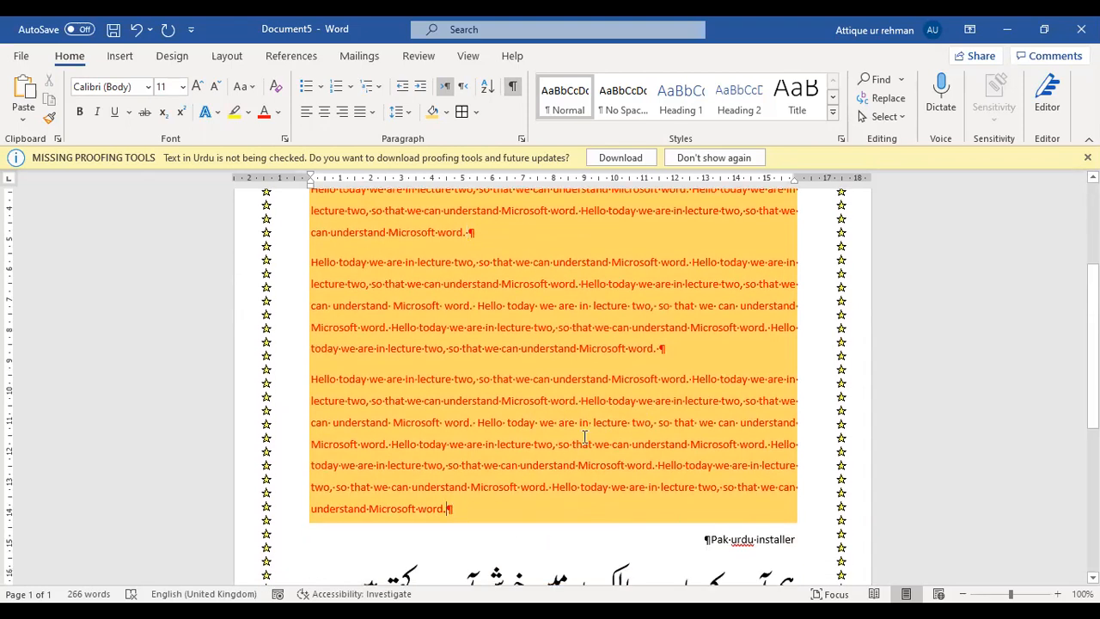
pyautogui.scroll(1, 581, 409)
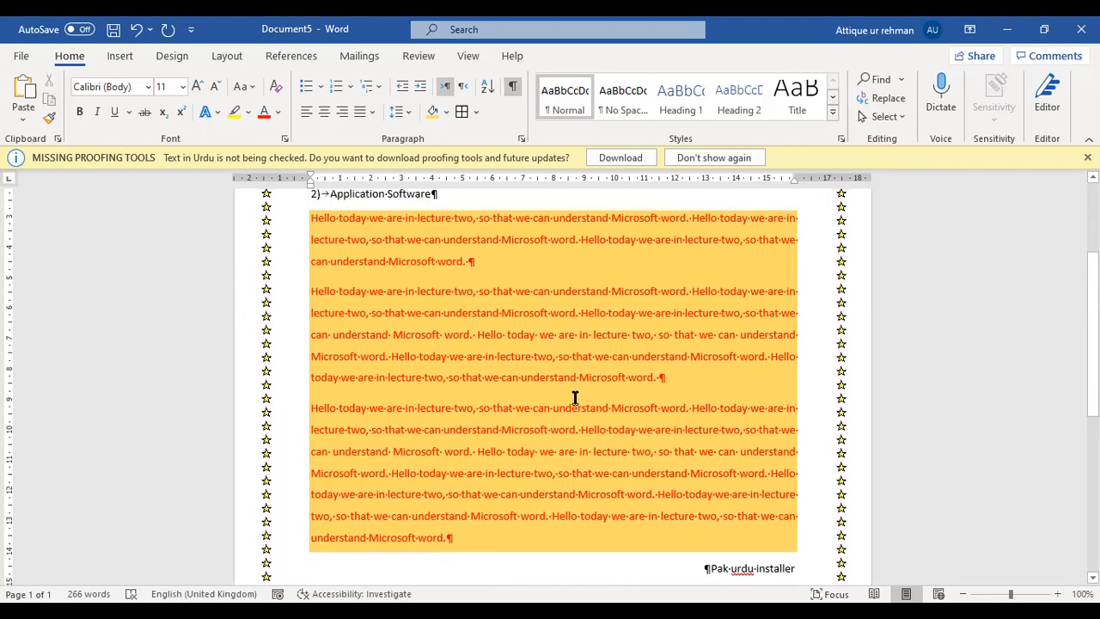